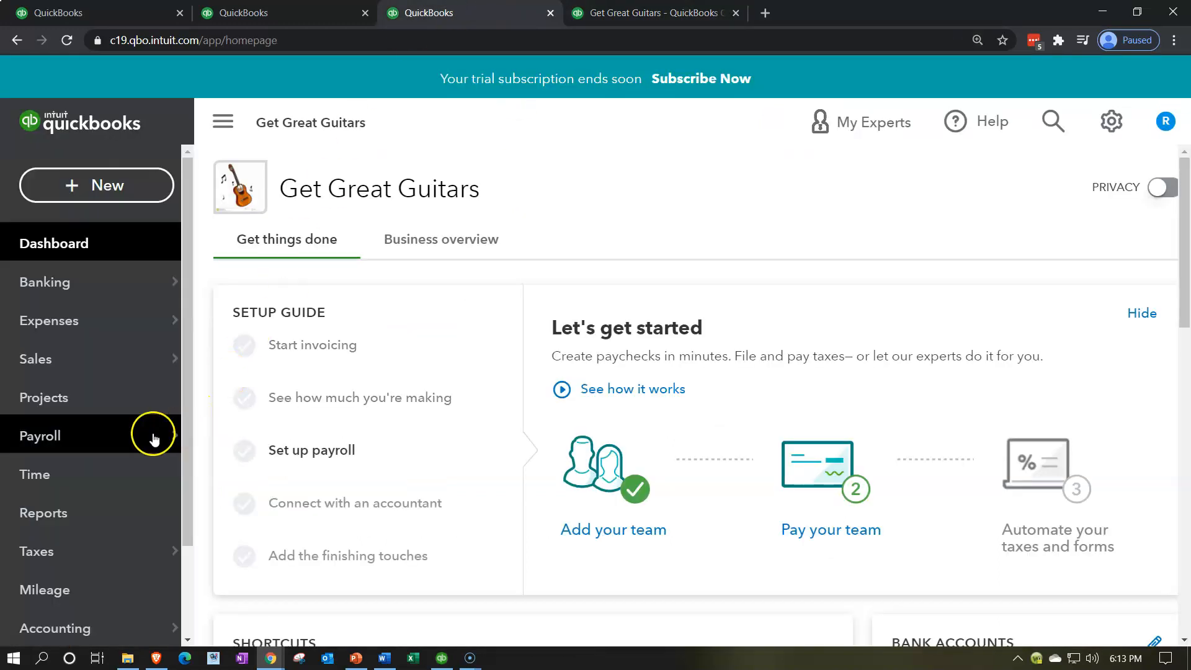
# Step: Run the Profit and Loss report for 01/01/2021 to 12/31/2021 and collapse the navigation sidebar
pyautogui.click(86, 512)
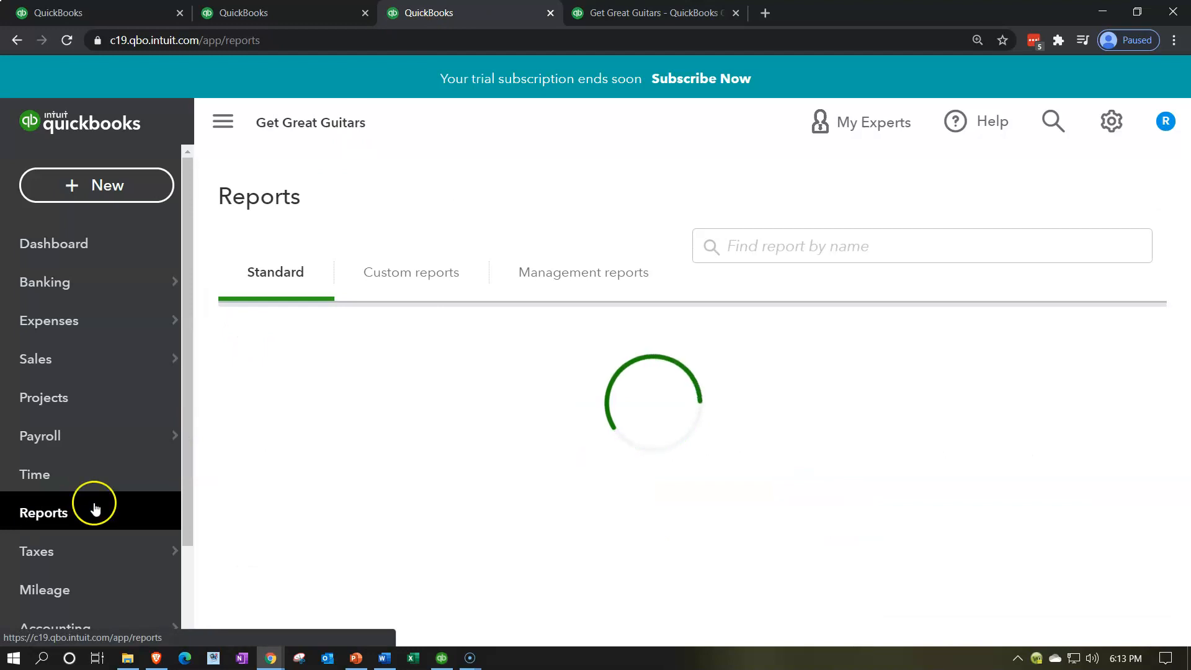
pyautogui.click(336, 622)
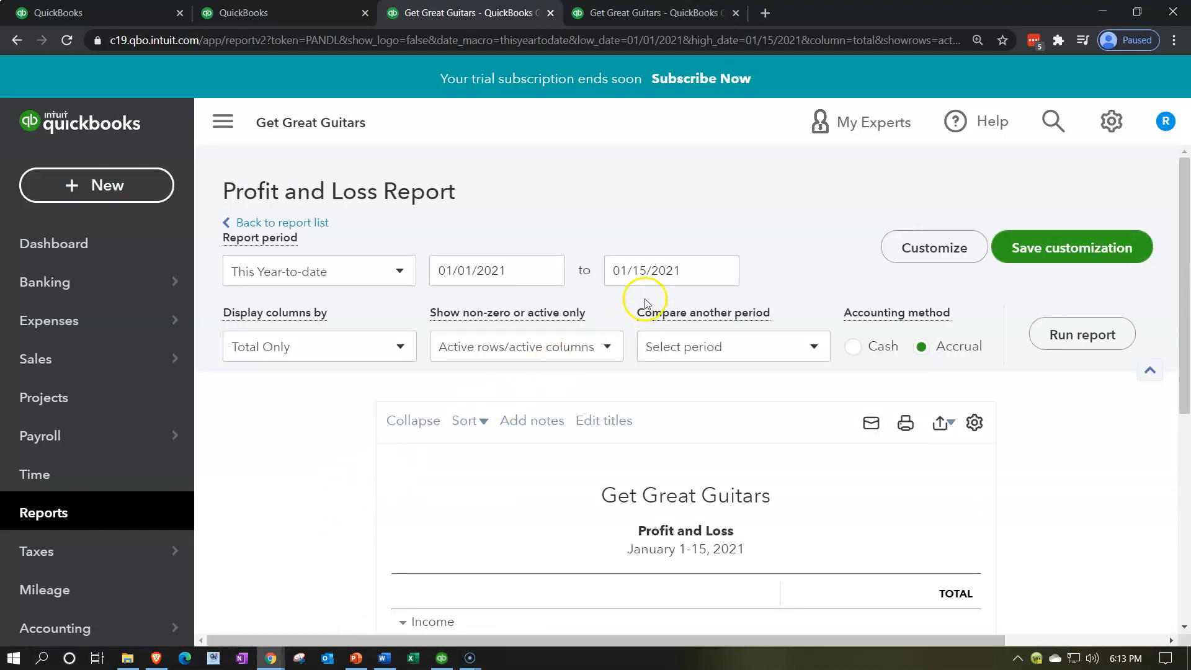
pyautogui.click(677, 272)
pyautogui.write('12/31/2021')
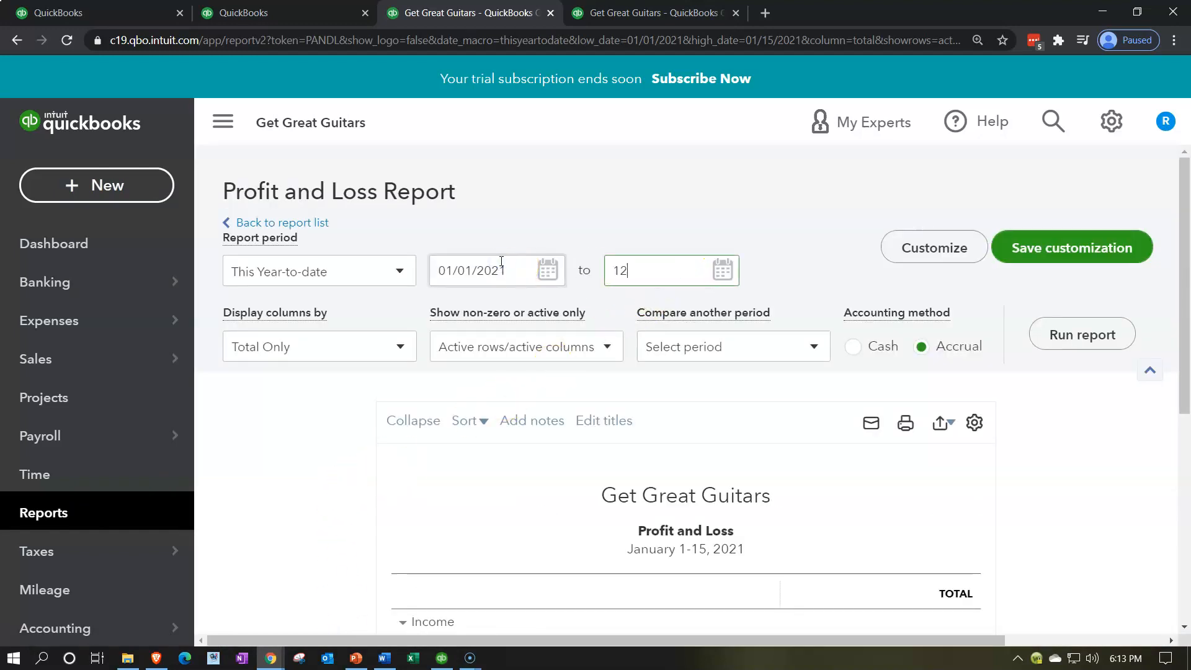
pyautogui.press('Tab')
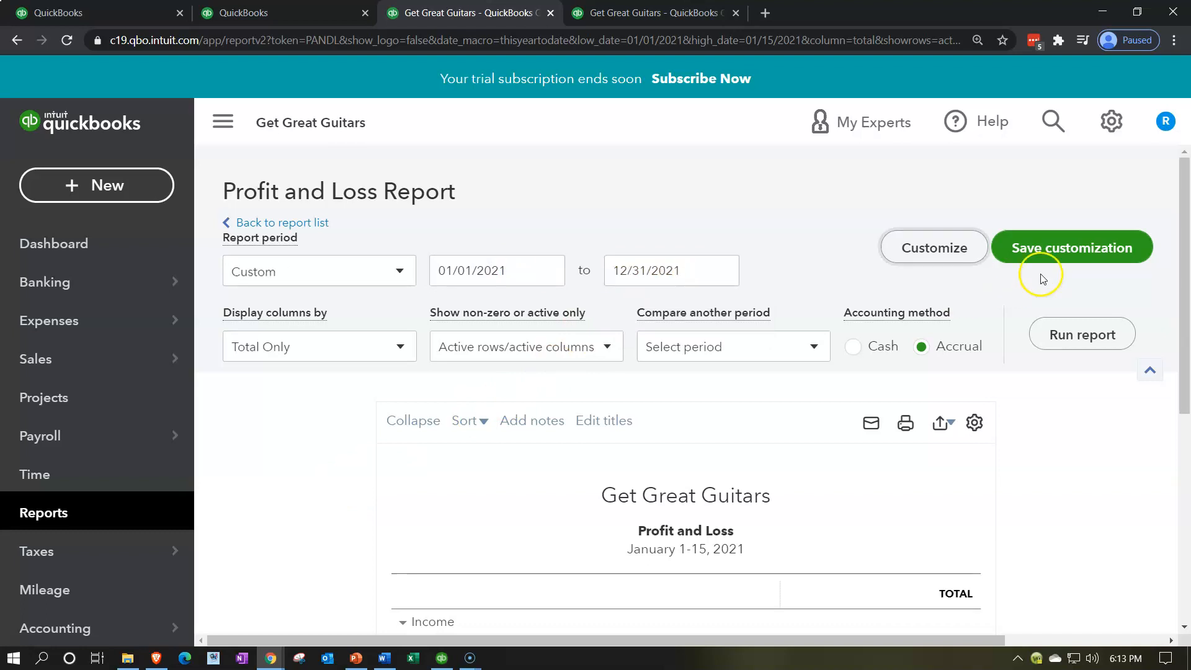
pyautogui.click(1050, 338)
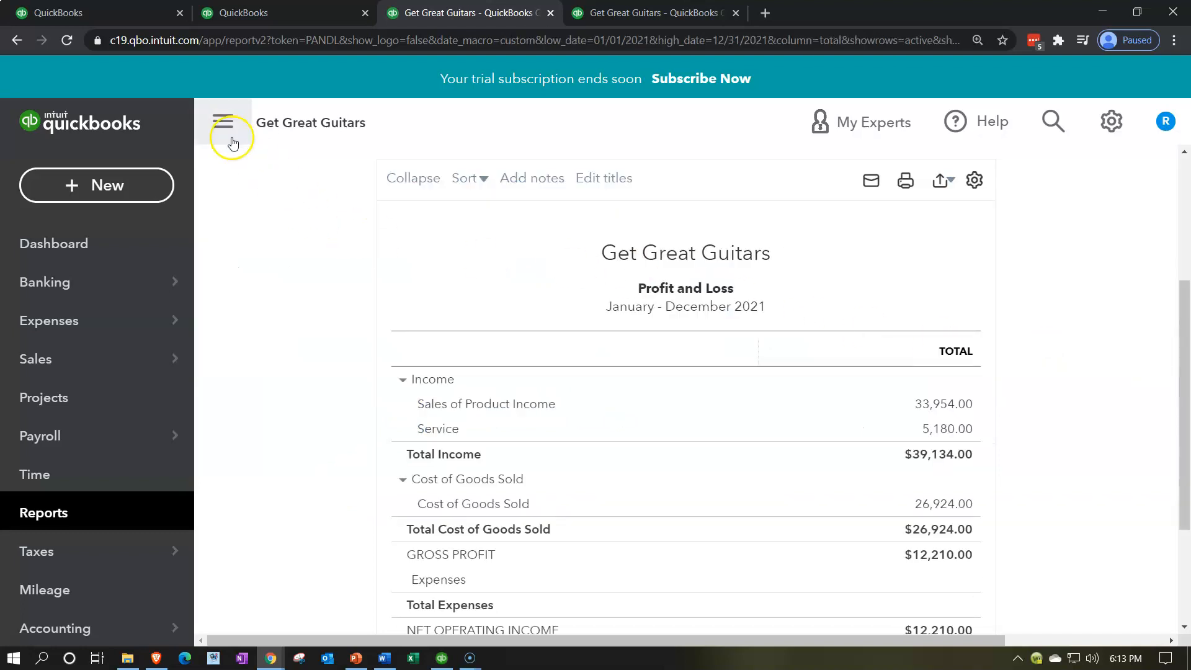
pyautogui.click(222, 122)
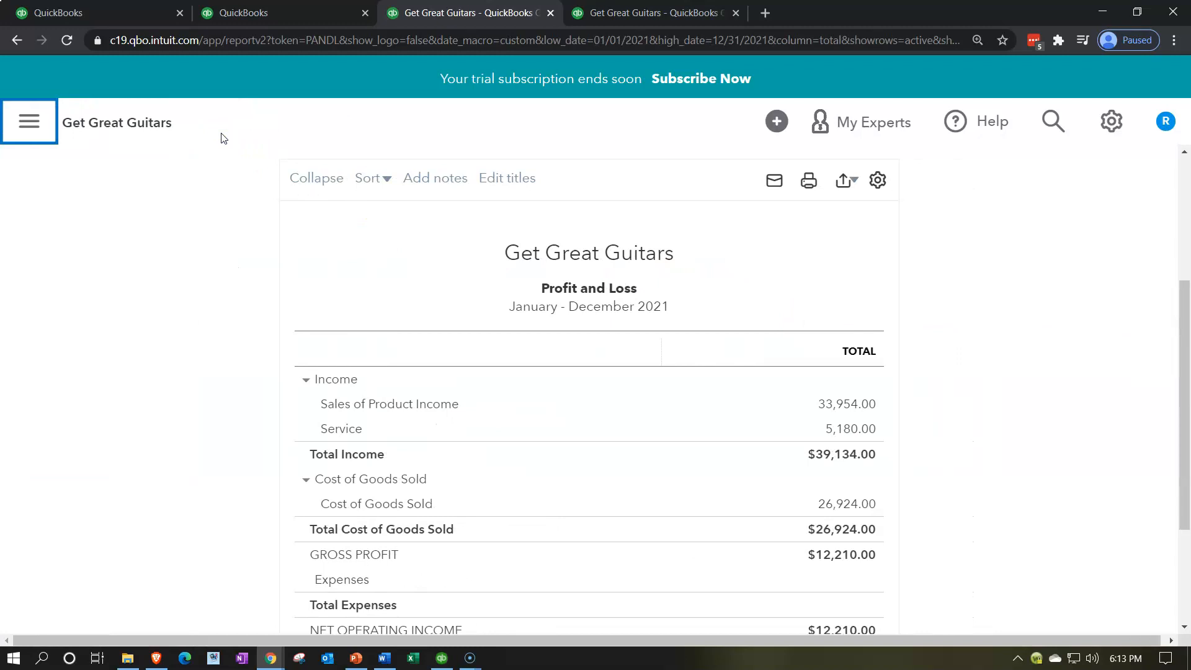
# Step: Run the Balance Sheet report for 01/01/2021 to 12/31/2021 alongside the first report and collapse its navigation sidebar
pyautogui.click(260, 19)
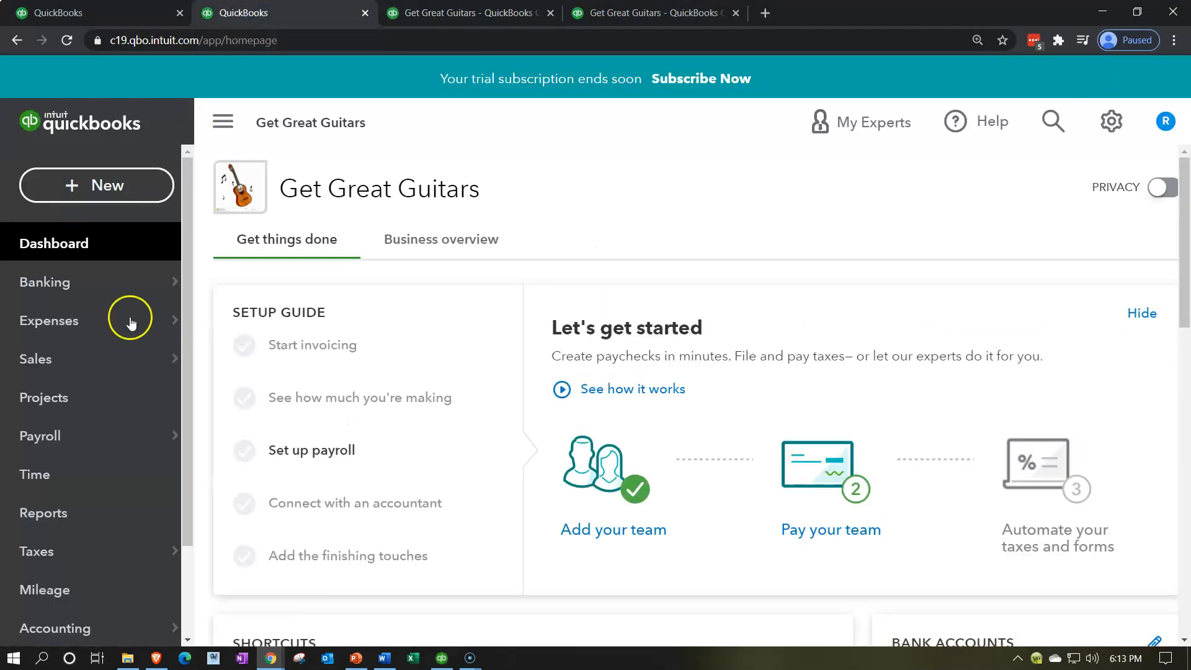
pyautogui.click(85, 509)
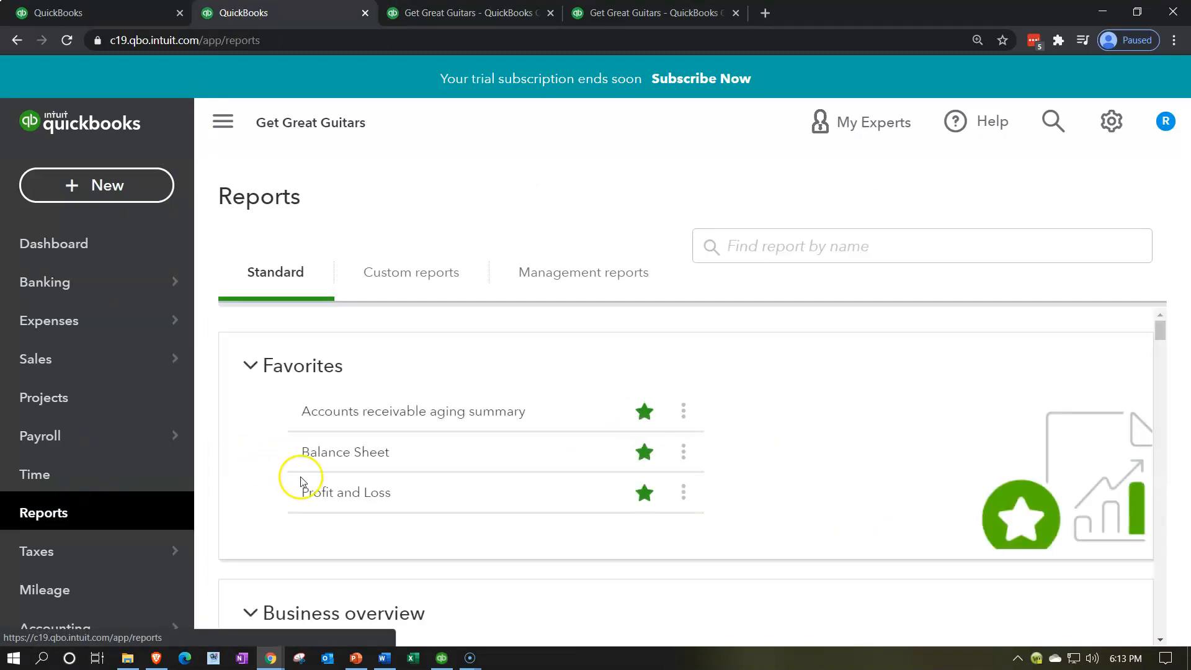
pyautogui.click(338, 582)
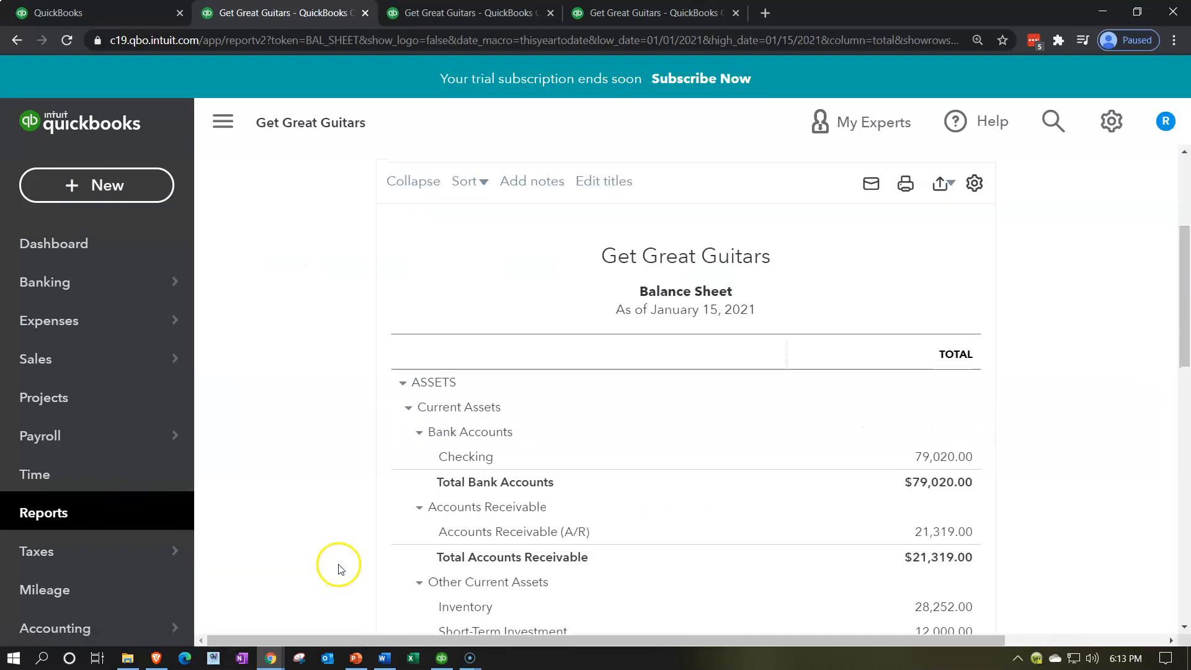
pyautogui.click(673, 271)
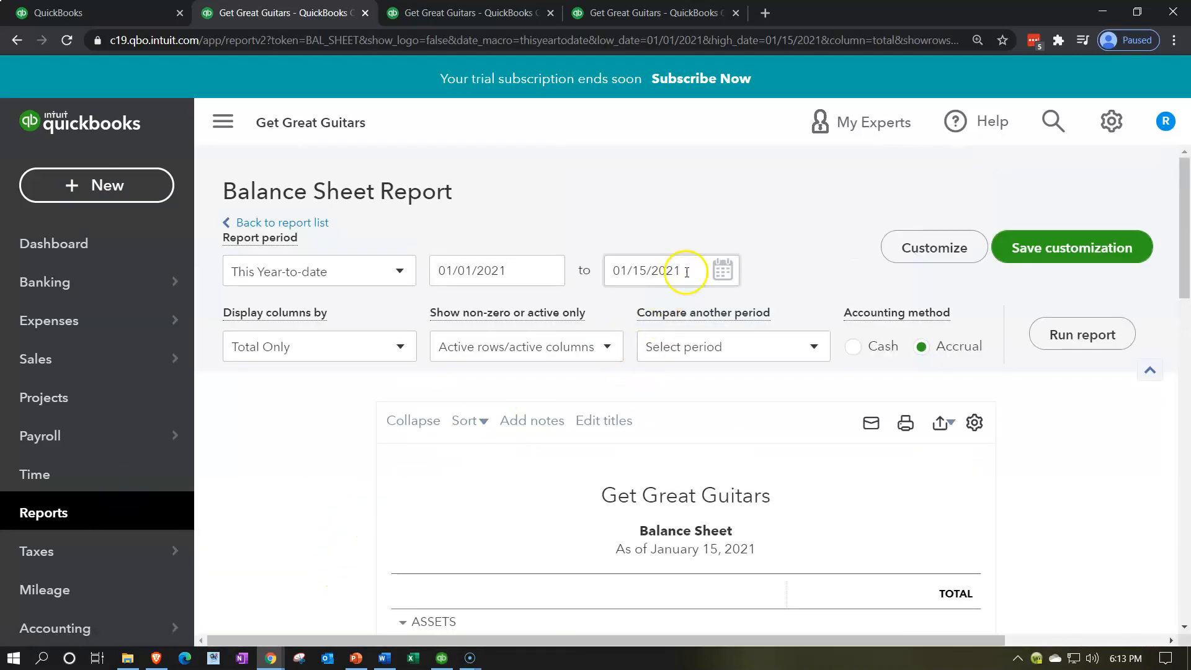
pyautogui.write('123121')
pyautogui.click(531, 268)
pyautogui.click(1058, 335)
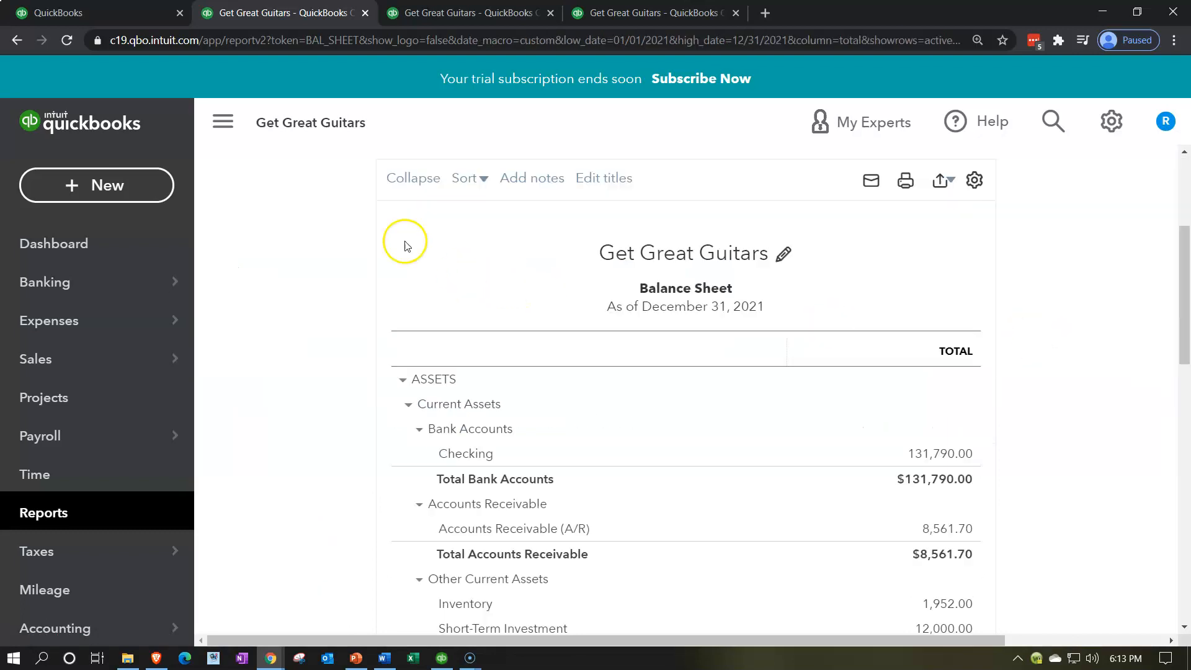
pyautogui.click(223, 123)
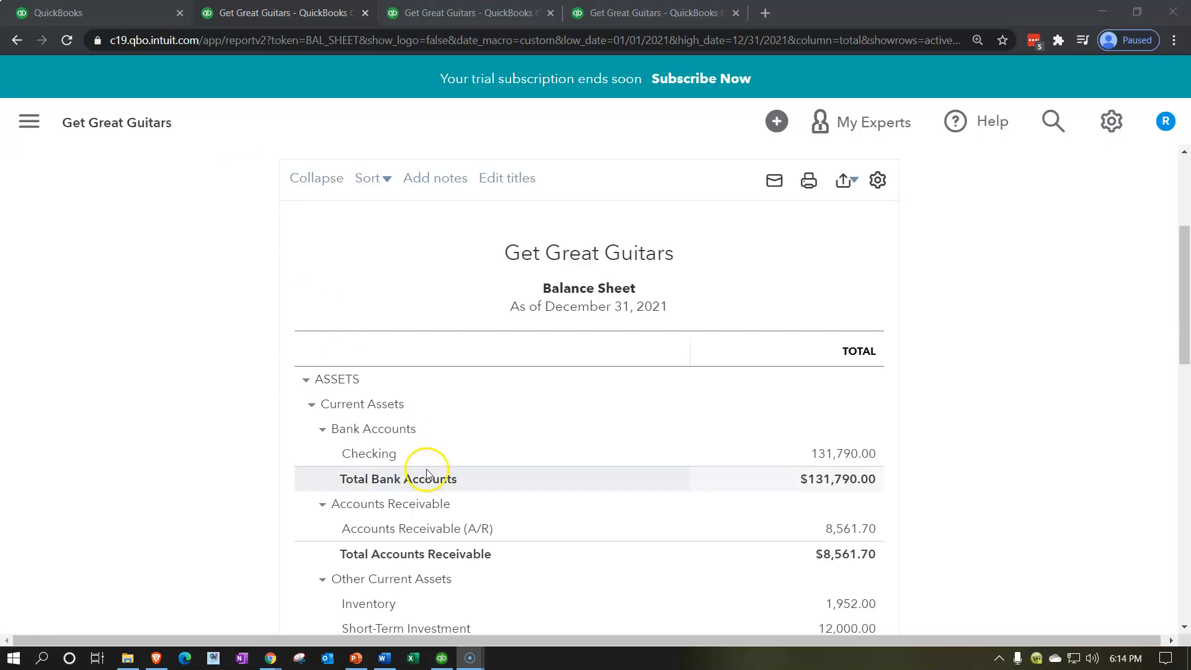
# Step: Switch to QuickBooks Desktop, examine the Write Checks feature on the home page, and return to the browser
pyautogui.click(446, 661)
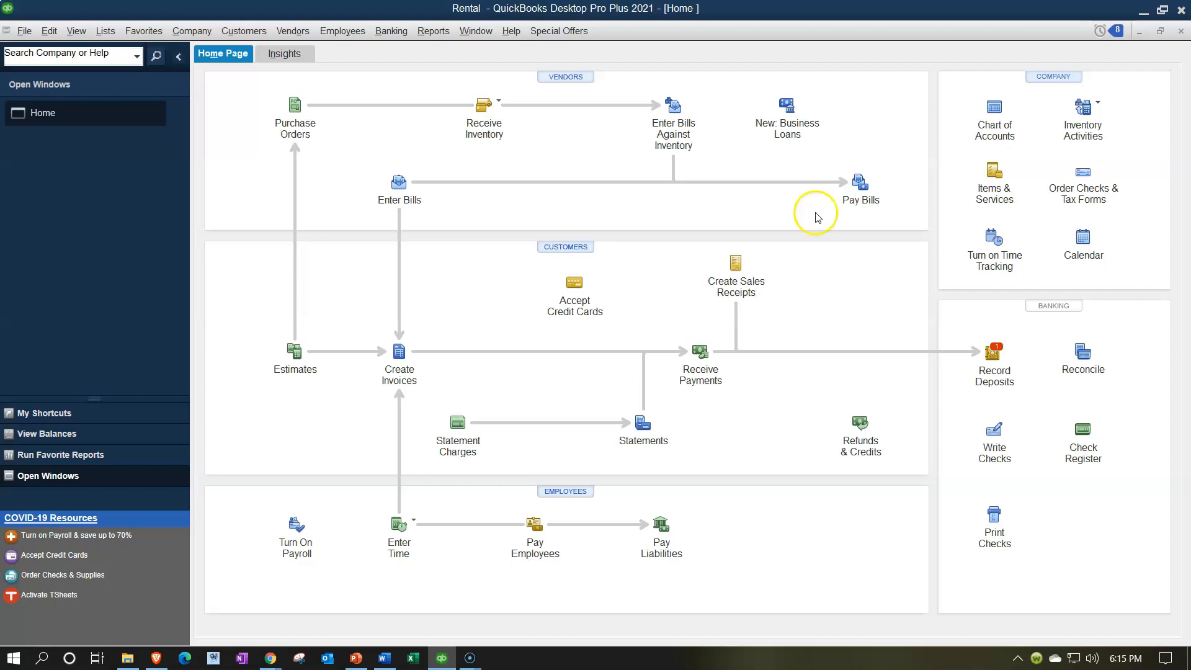
pyautogui.click(993, 438)
pyautogui.click(975, 459)
pyautogui.click(442, 658)
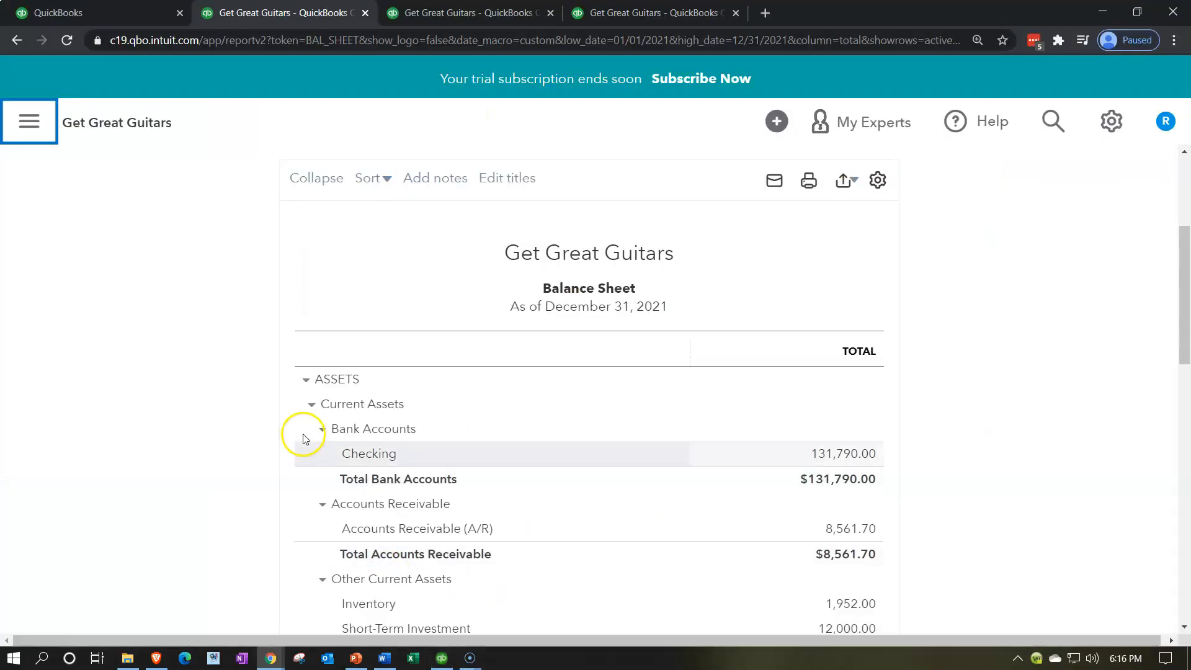
# Step: Review the asset accounts on the Balance Sheet and the income and expense lines on the Profit and Loss report
pyautogui.scroll(-3, 285, 434)
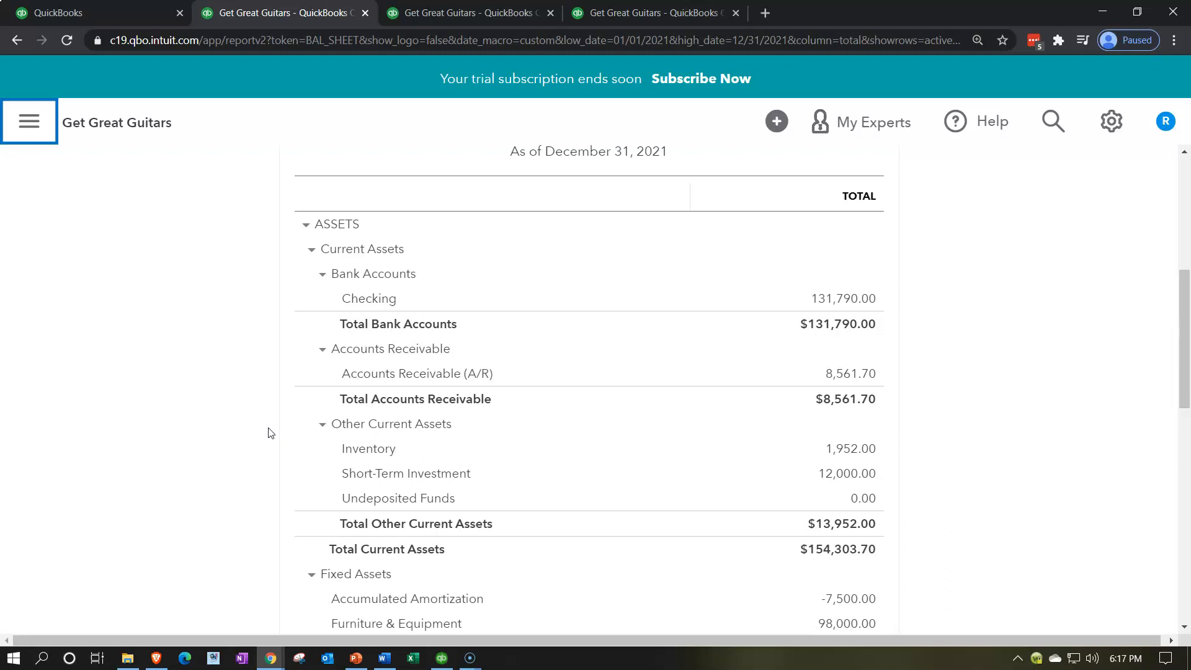
pyautogui.scroll(-2, 270, 433)
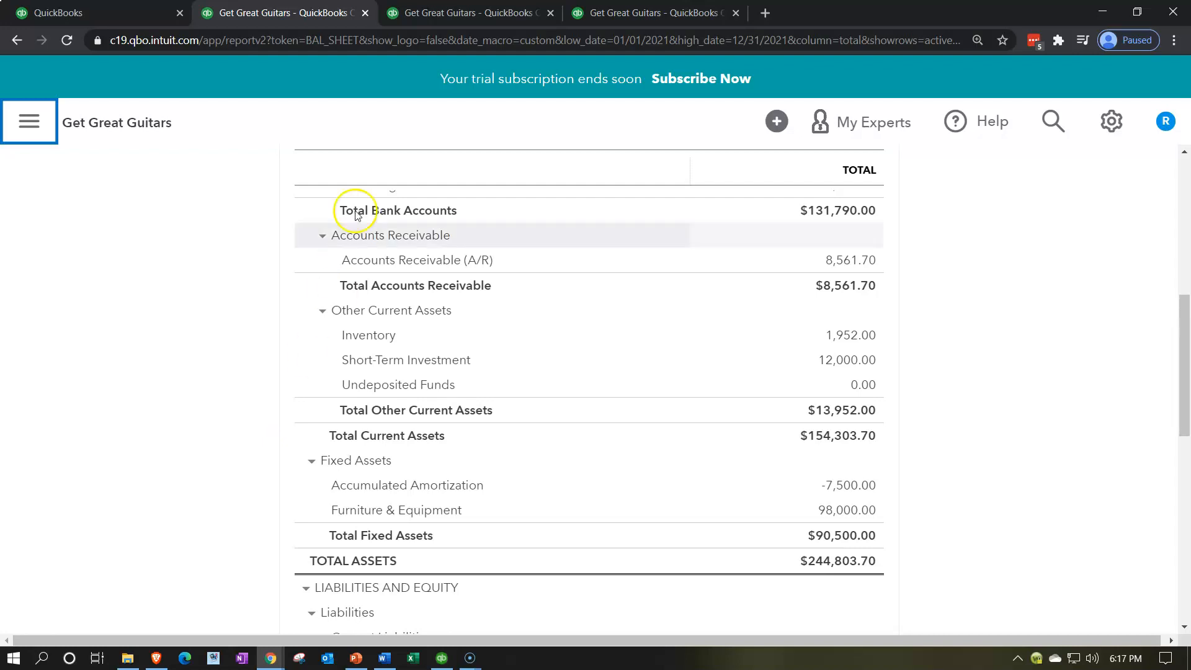
pyautogui.click(439, 10)
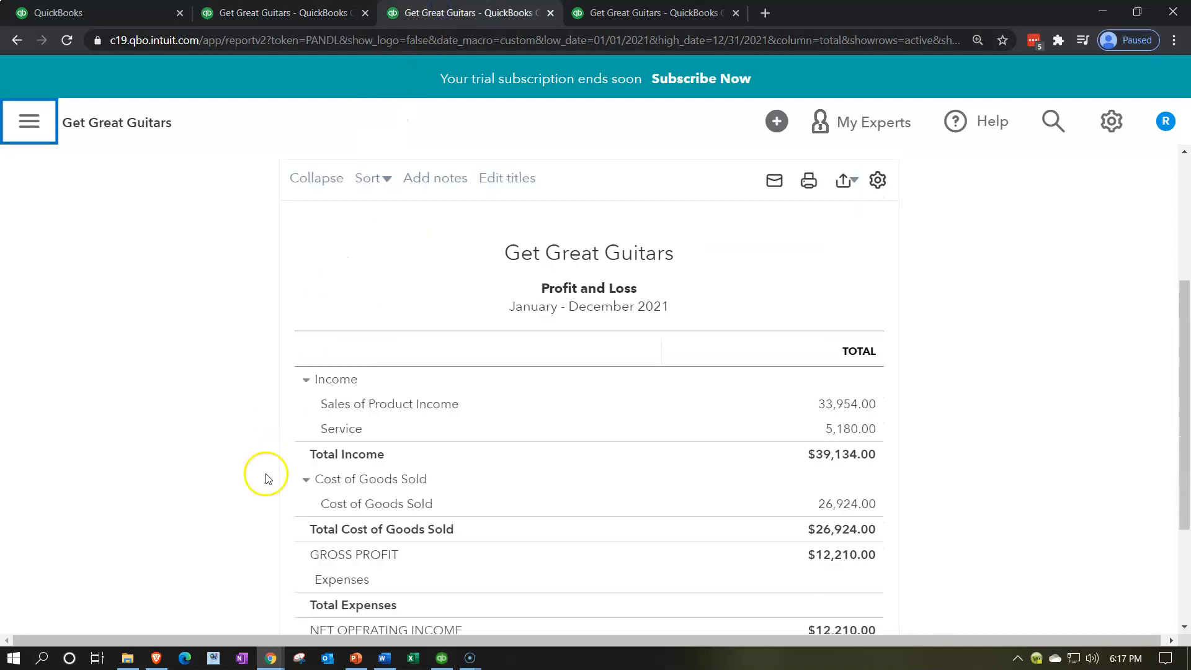
pyautogui.scroll(-3, 214, 572)
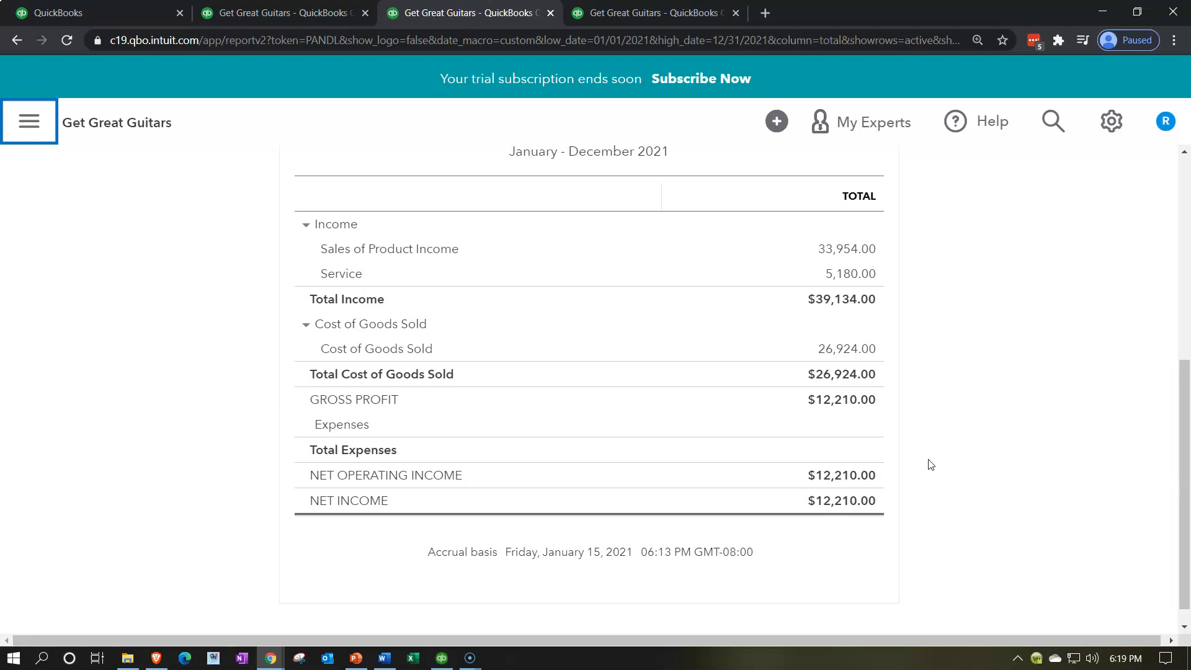
pyautogui.click(298, 20)
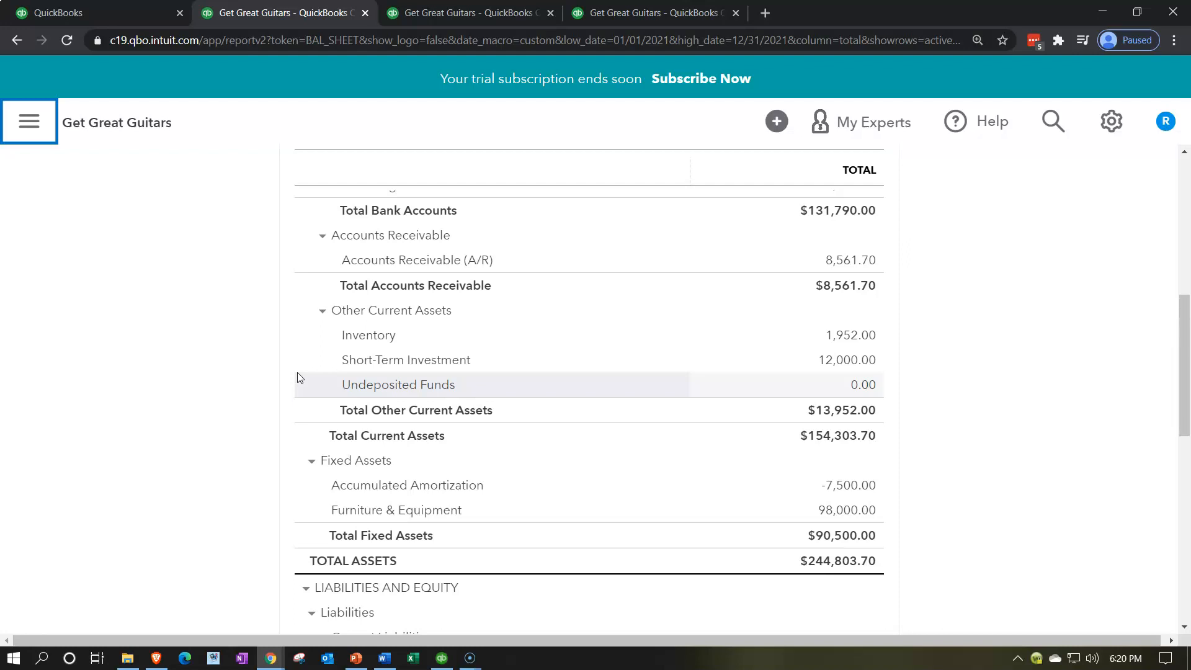
# Step: Start a new check and add Safe Insurance Co as a new vendor for its payee
pyautogui.click(132, 17)
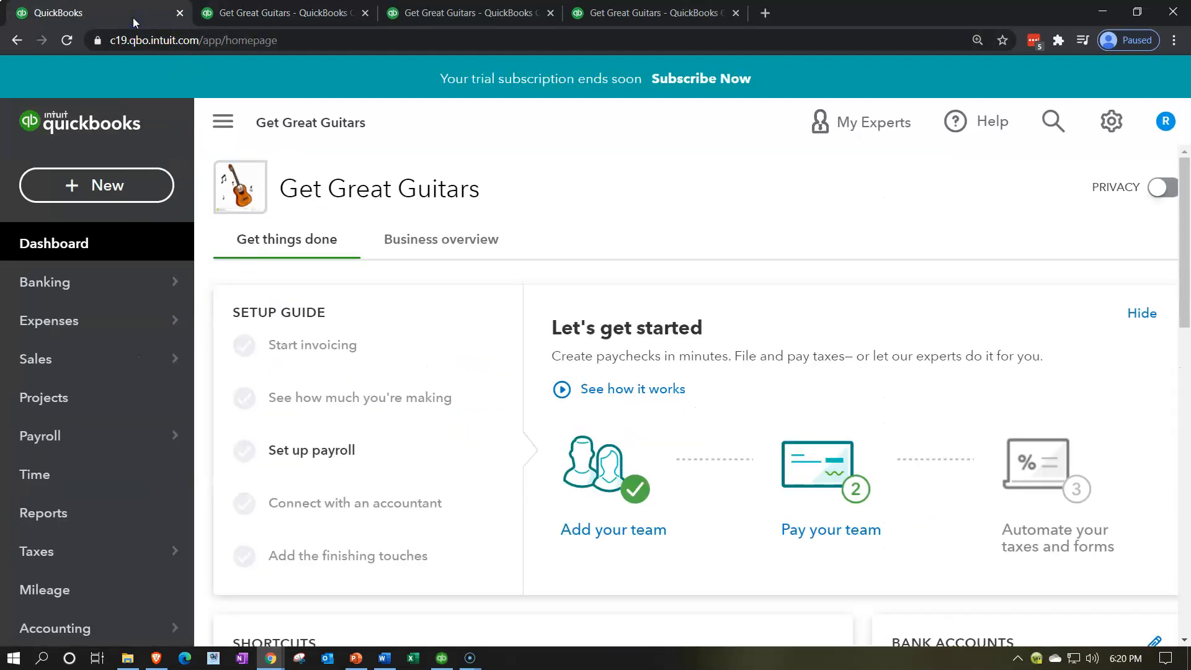
pyautogui.click(122, 183)
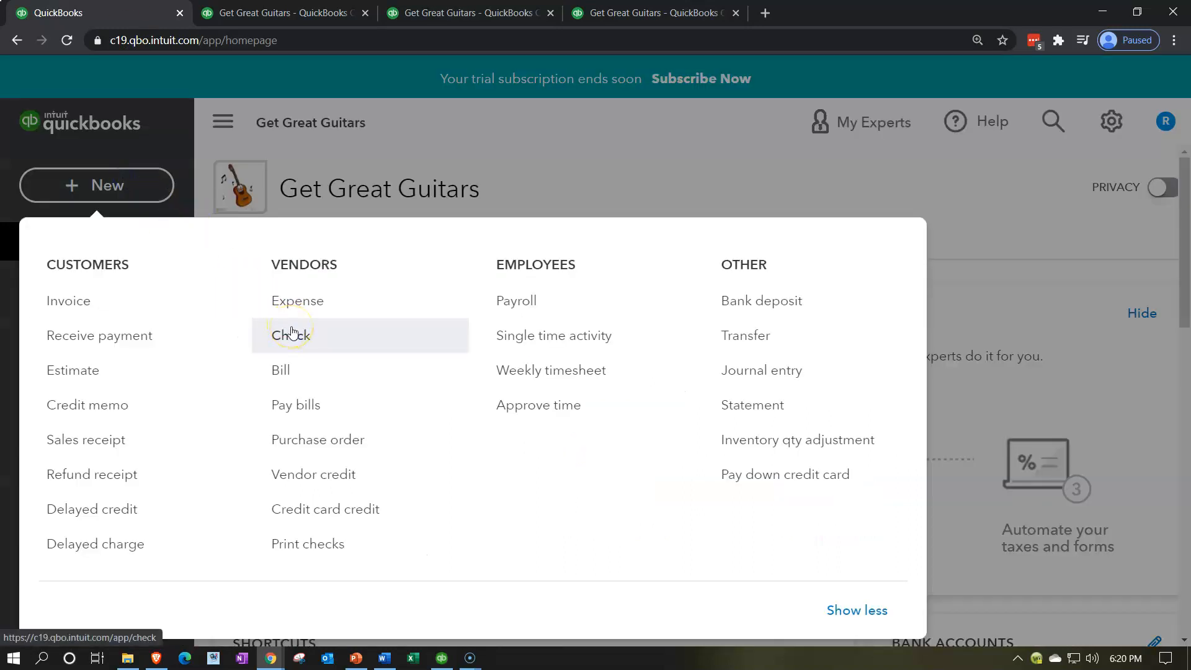
pyautogui.click(292, 307)
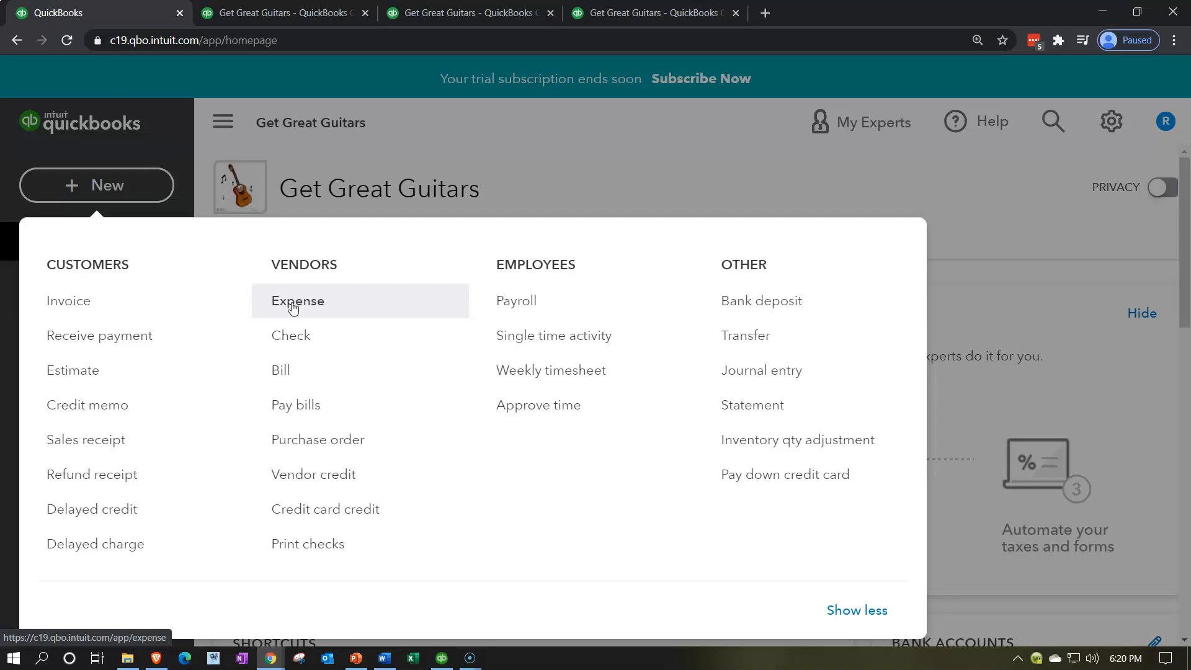
pyautogui.click(292, 338)
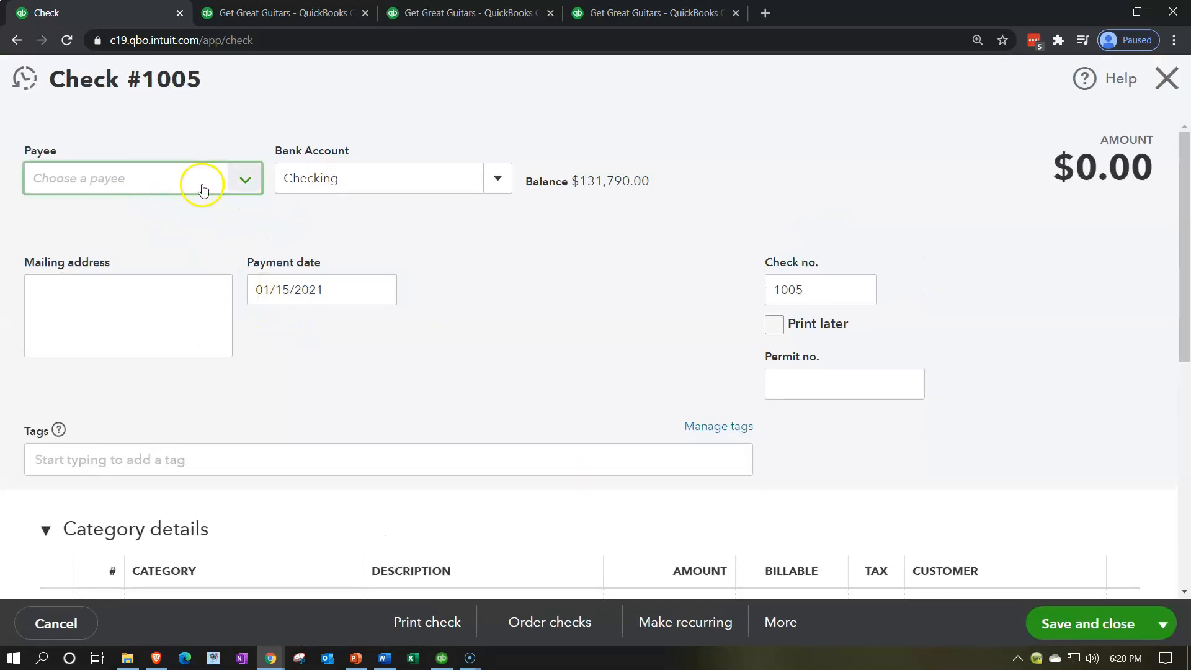
pyautogui.click(150, 178)
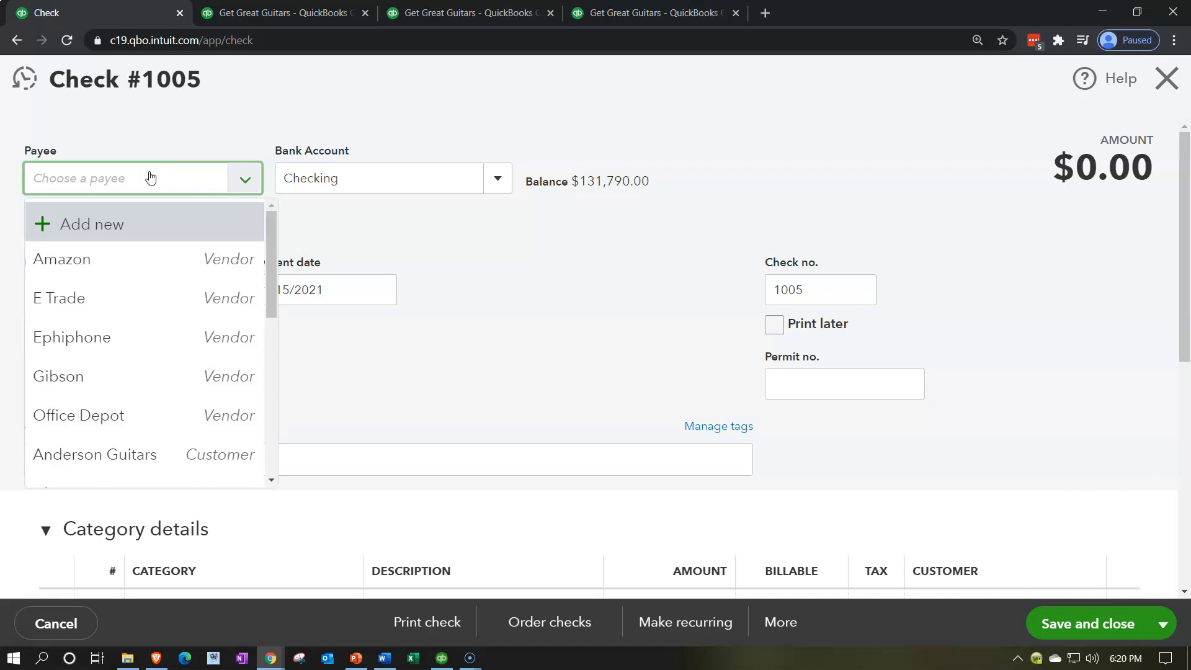
pyautogui.write('Safe I')
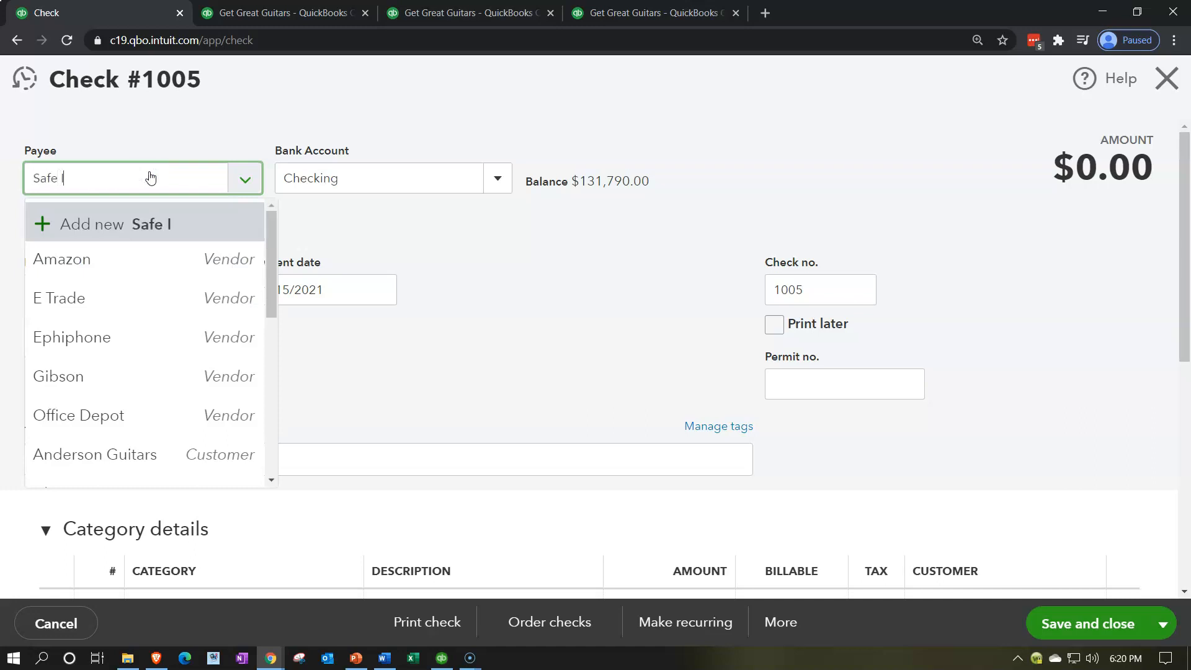
pyautogui.write('nsurance Co')
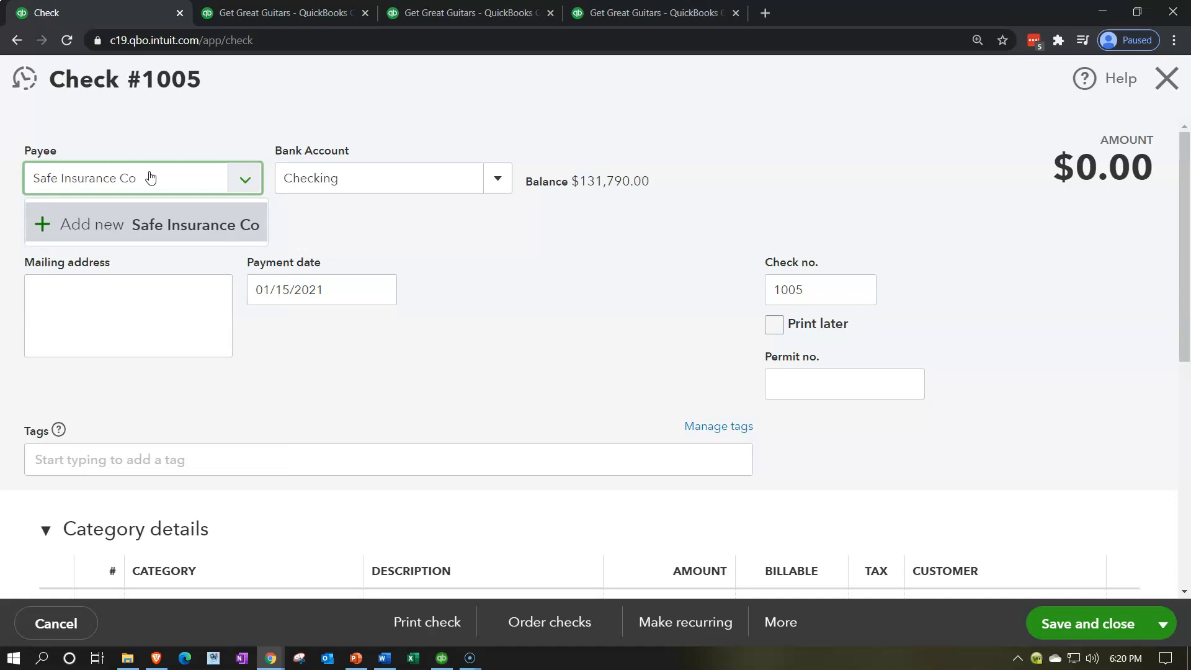
pyautogui.press('Tab')
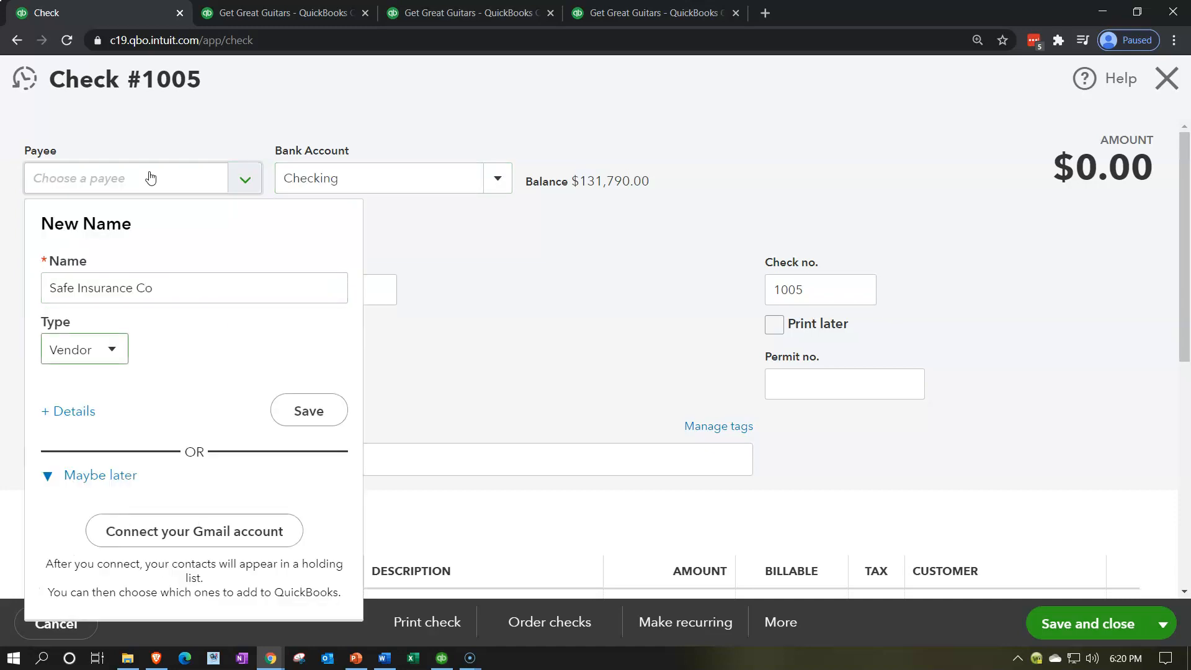
pyautogui.click(308, 410)
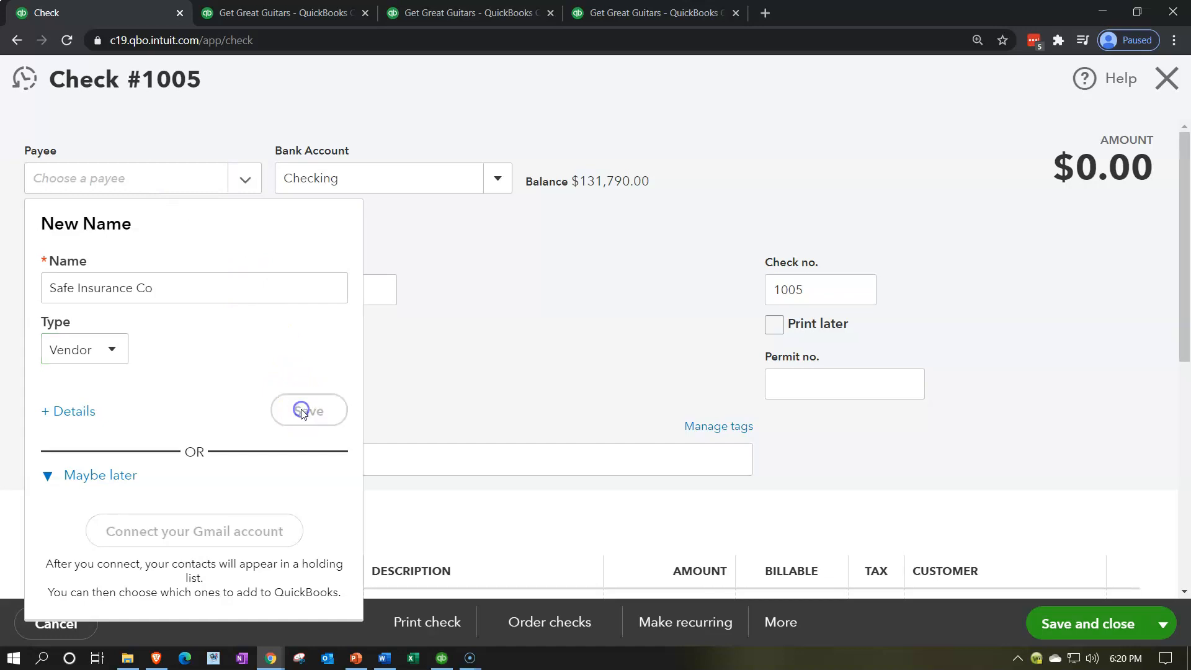
# Step: Set the check's payment date to 01/28/2021
pyautogui.press('Tab')
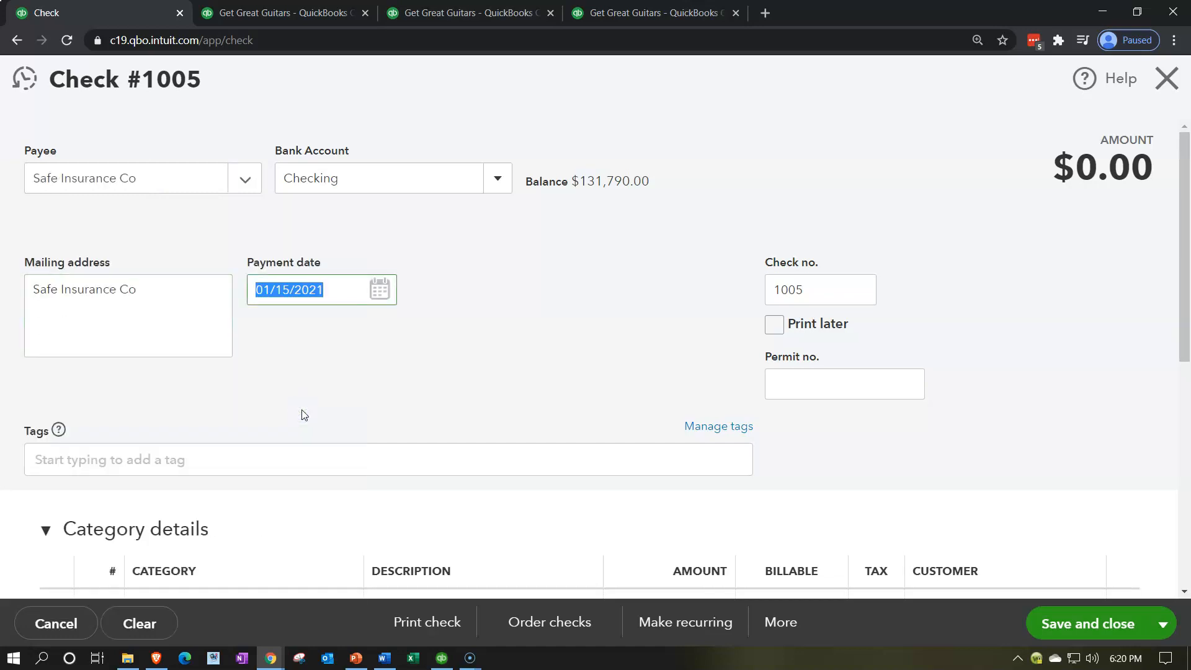
pyautogui.press('+')
pyautogui.press('+')
pyautogui.press('+')
pyautogui.press('+')
pyautogui.press('+')
pyautogui.press('+')
pyautogui.press('+')
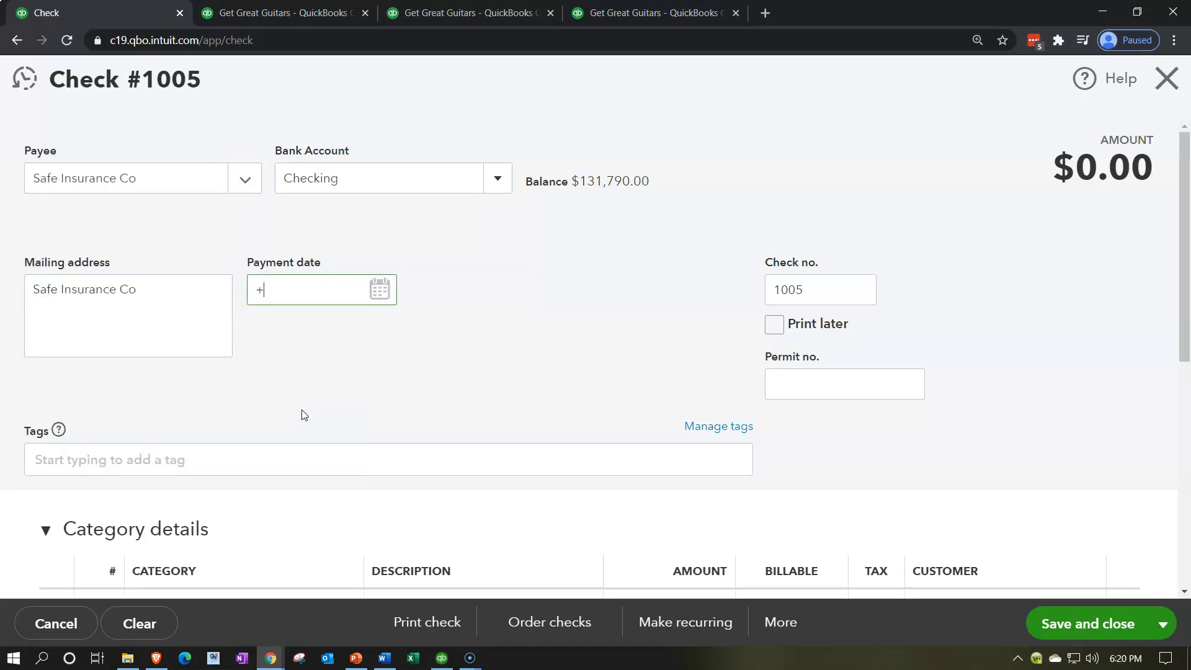
pyautogui.press('+')
pyautogui.press('+')
pyautogui.press('+')
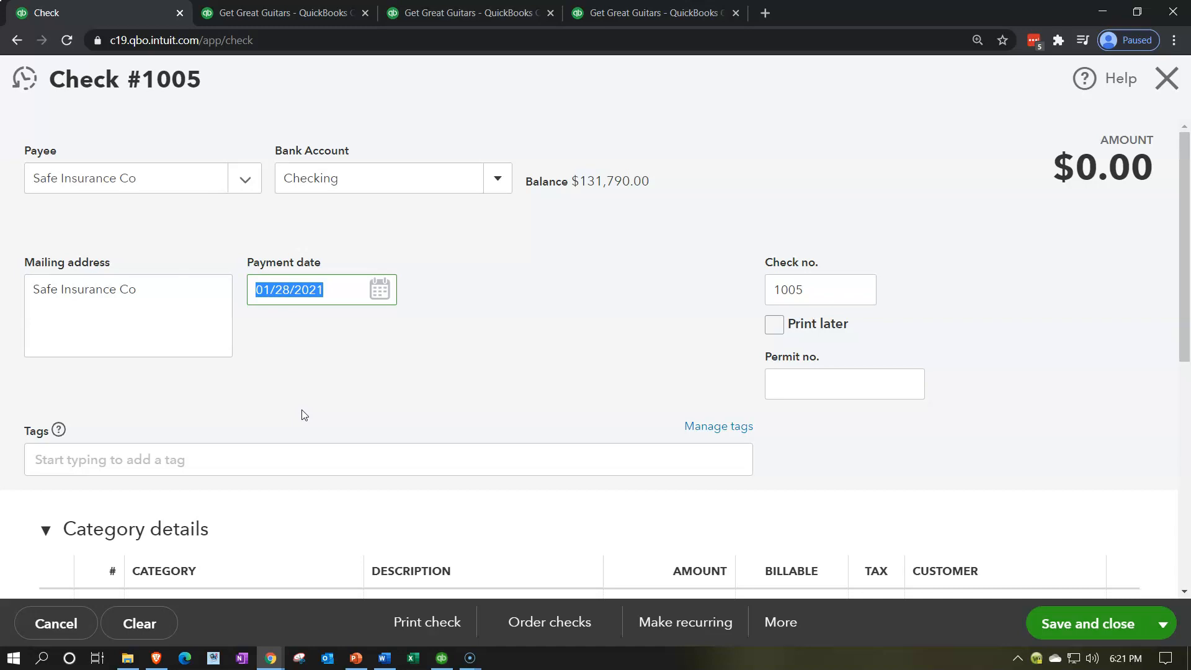
pyautogui.press('Tab')
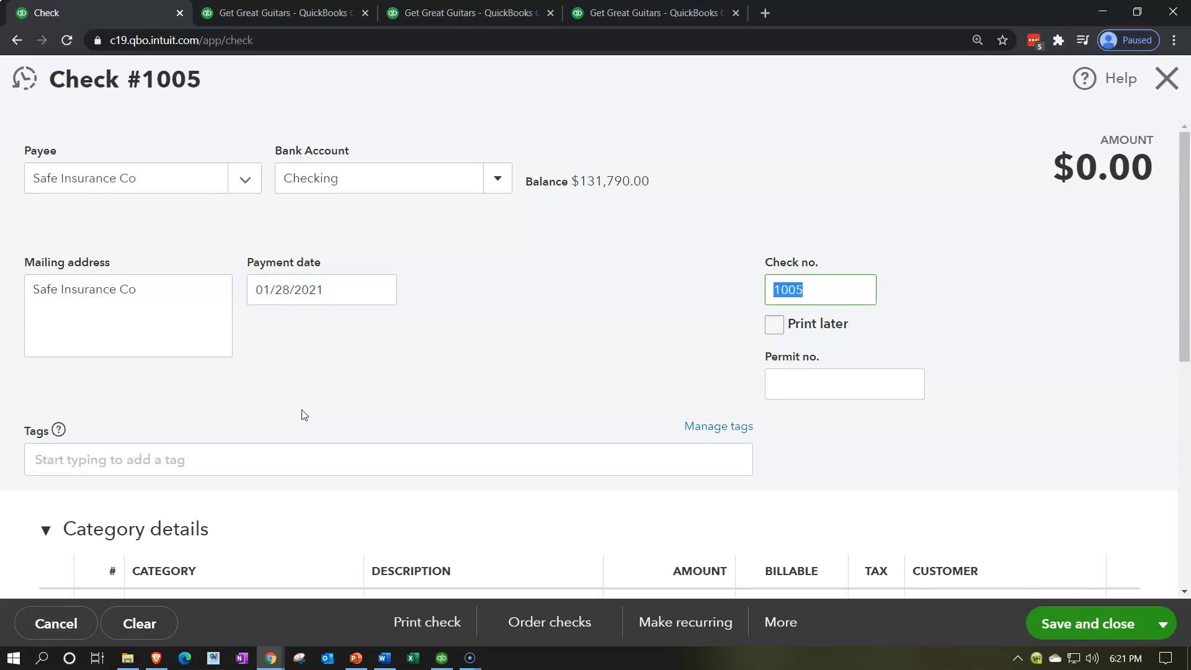
# Step: Move to the check's first category line and look through the available expense categories
pyautogui.press('Tab')
pyautogui.press('Tab')
pyautogui.press('Tab')
pyautogui.press('Tab')
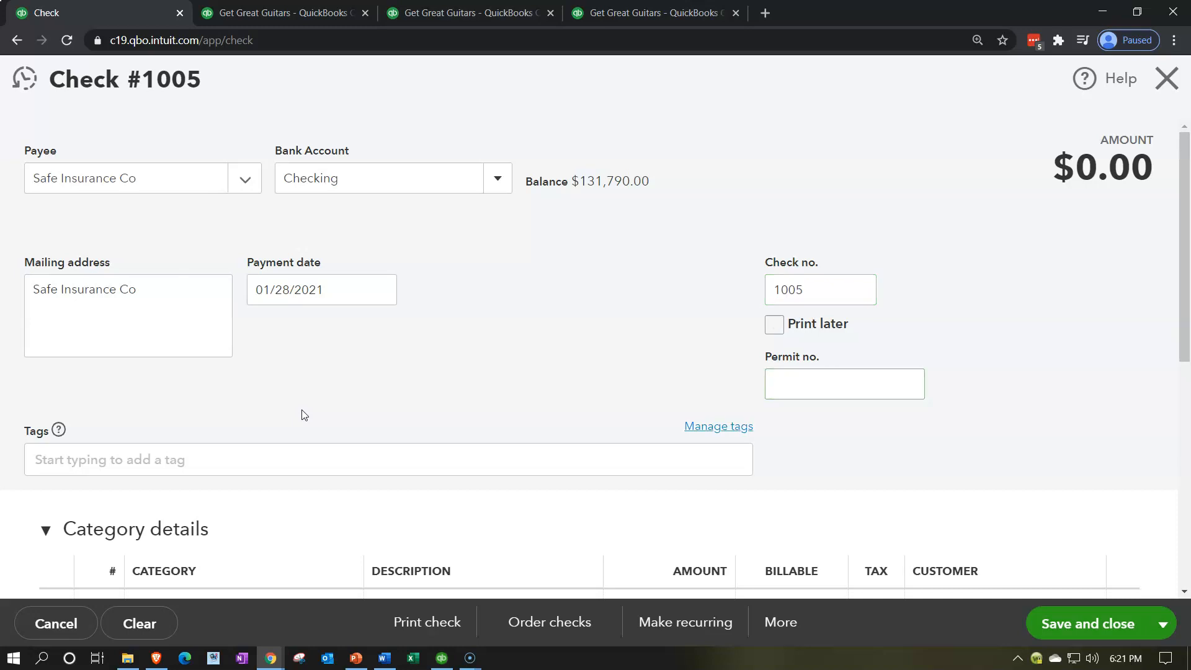
pyautogui.press('Tab')
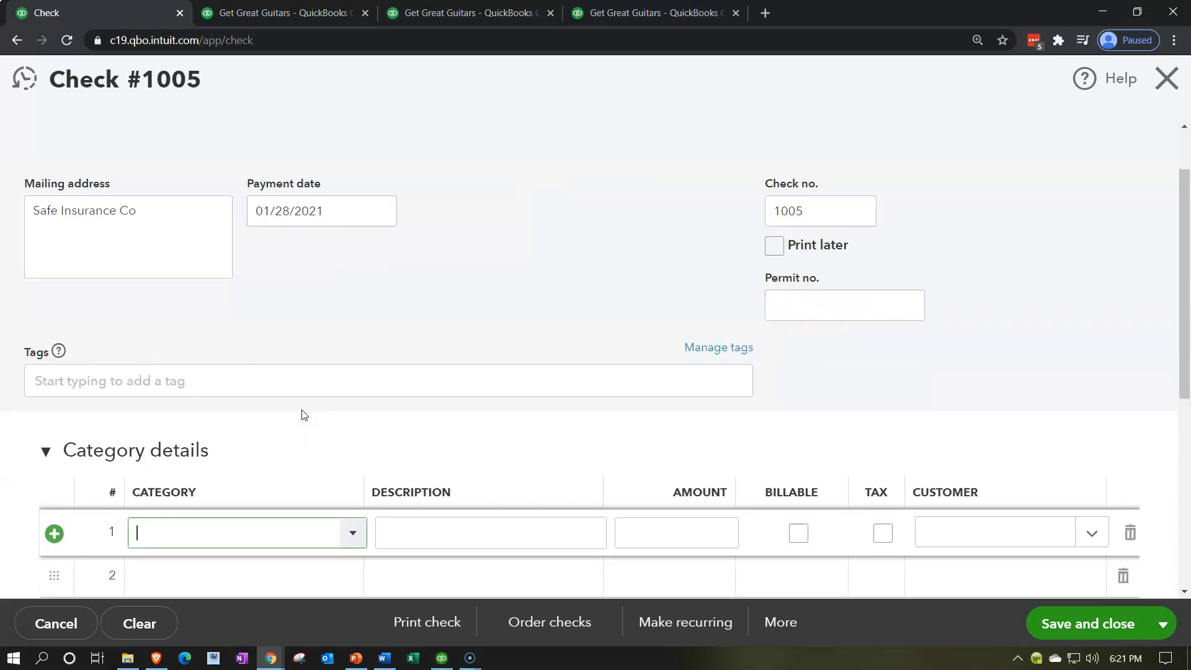
pyautogui.scroll(-3, 304, 415)
pyautogui.click(351, 378)
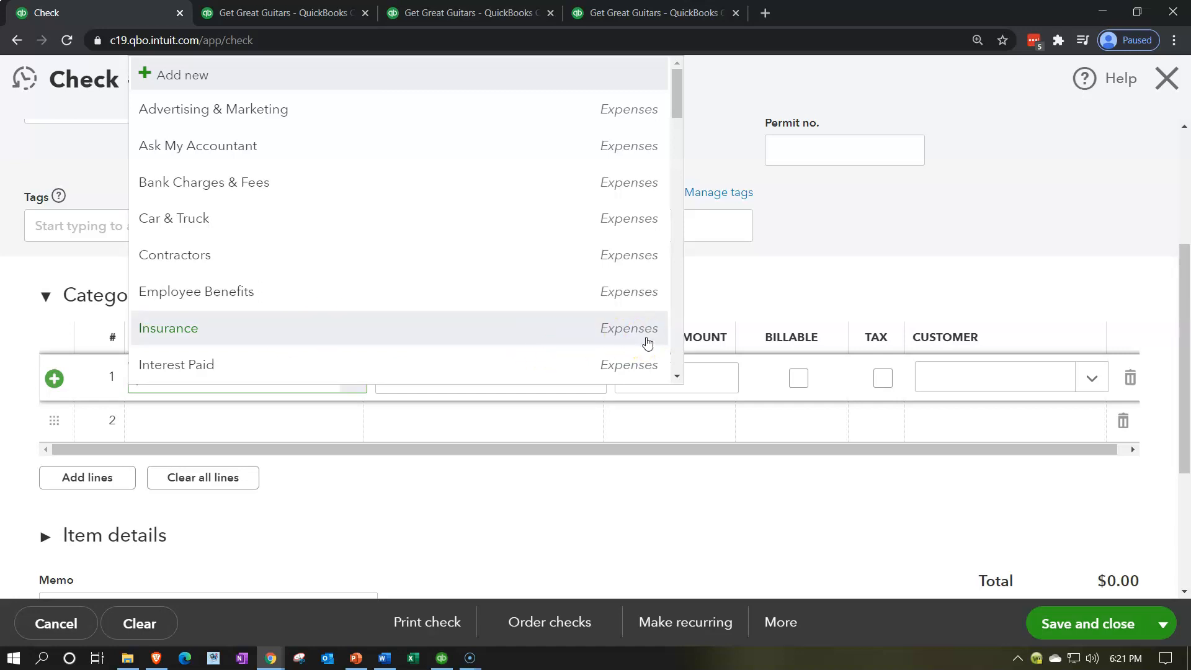
pyautogui.click(274, 417)
# Step: Start adding a new account named Prepaid Insurance as the category of the check's first line
pyautogui.click(180, 381)
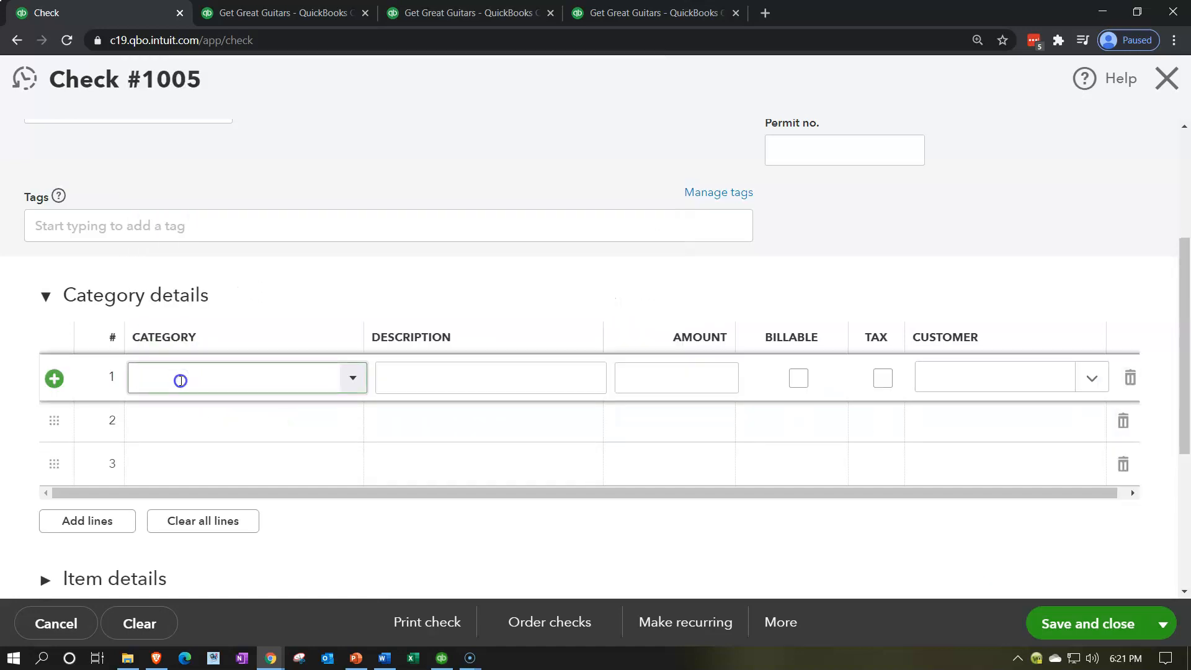
pyautogui.write('Prepaid')
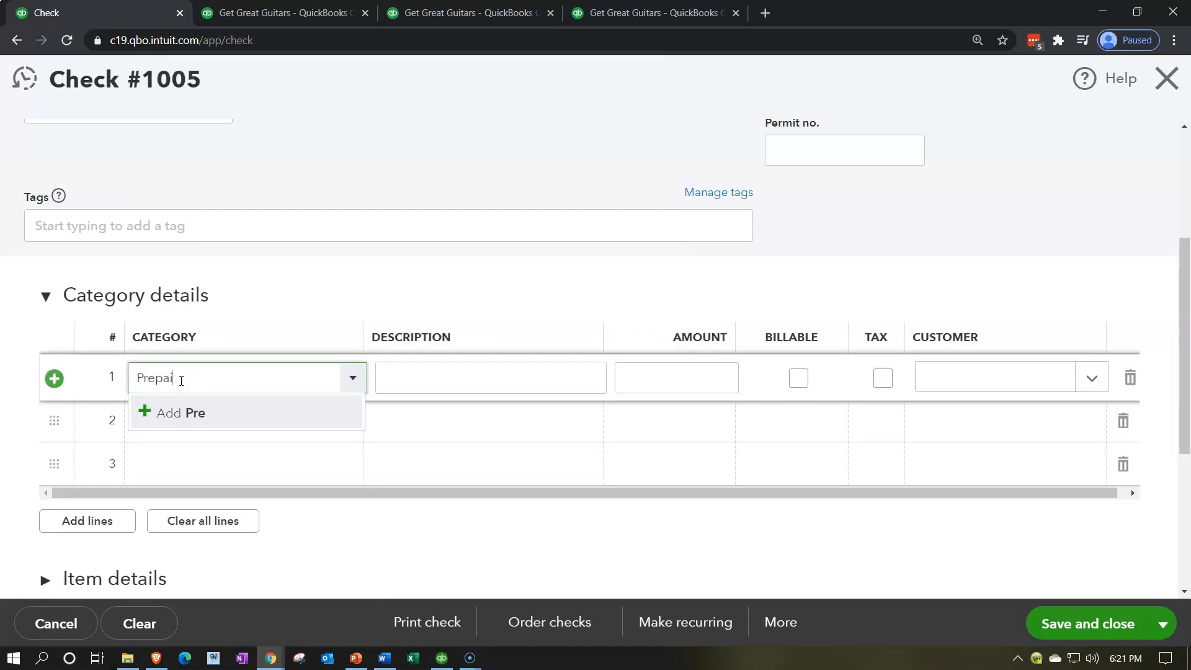
pyautogui.write(' Insura nc')
pyautogui.press('BackSpace')
pyautogui.press('BackSpace')
pyautogui.press('BackSpace')
pyautogui.press('BackSpace')
pyautogui.press('BackSpace')
pyautogui.write('rance')
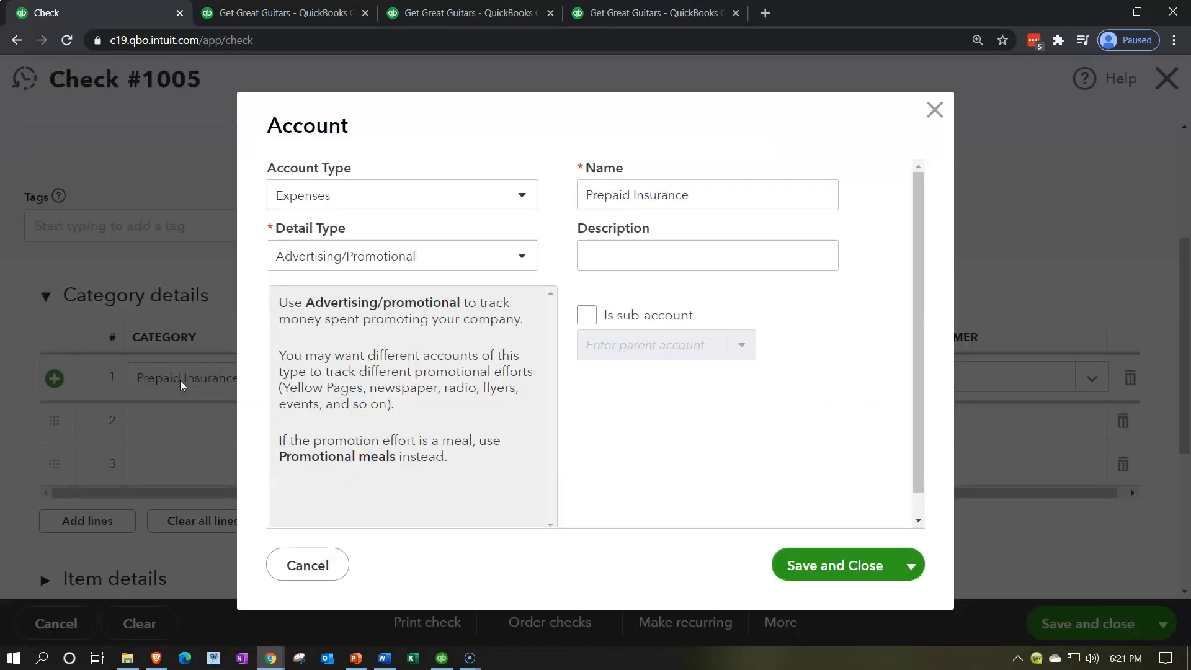
# Step: Try Other Assets as the new account's type and look through its detail types
pyautogui.click(388, 205)
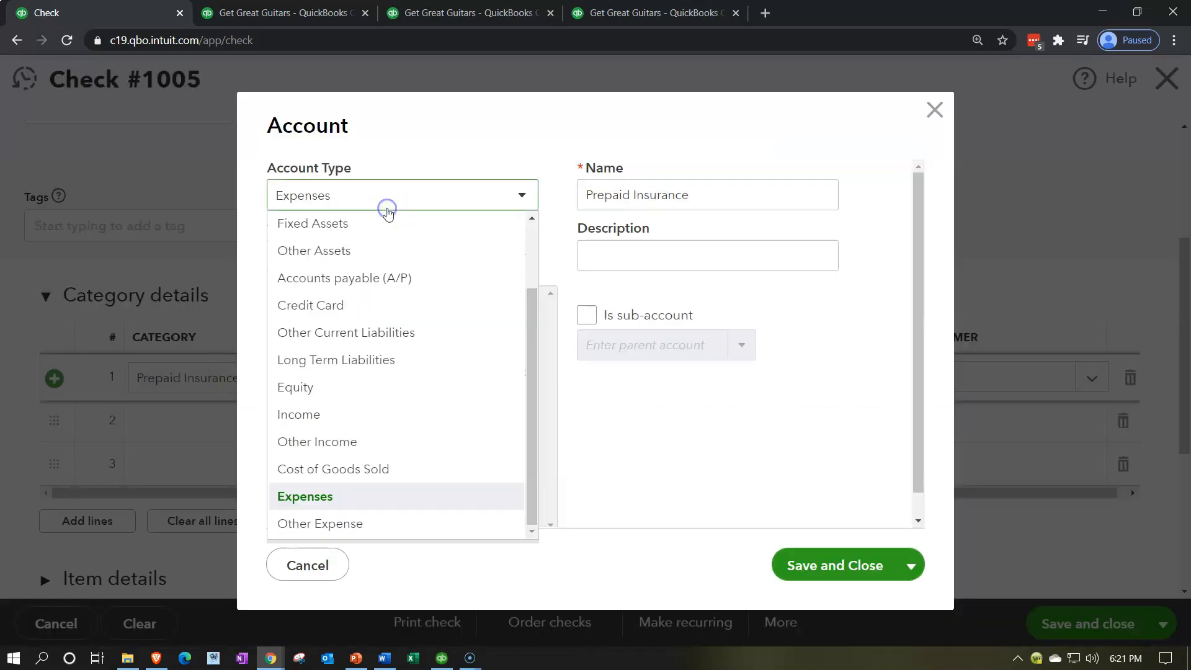
pyautogui.click(364, 253)
pyautogui.click(364, 253)
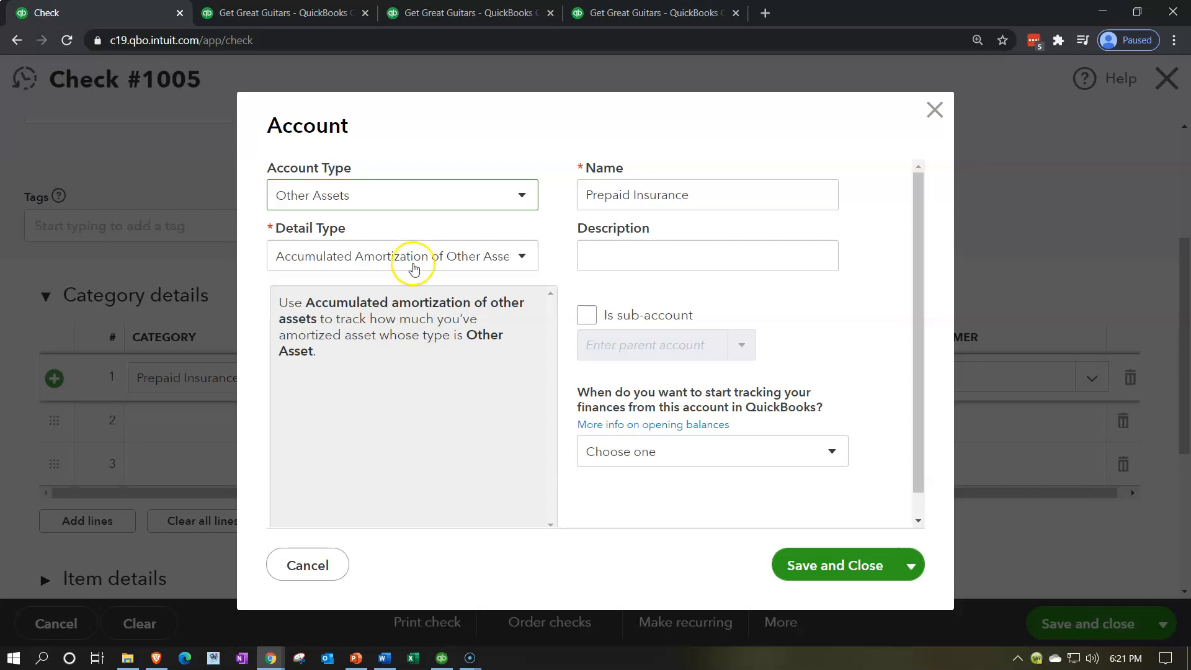
pyautogui.click(484, 260)
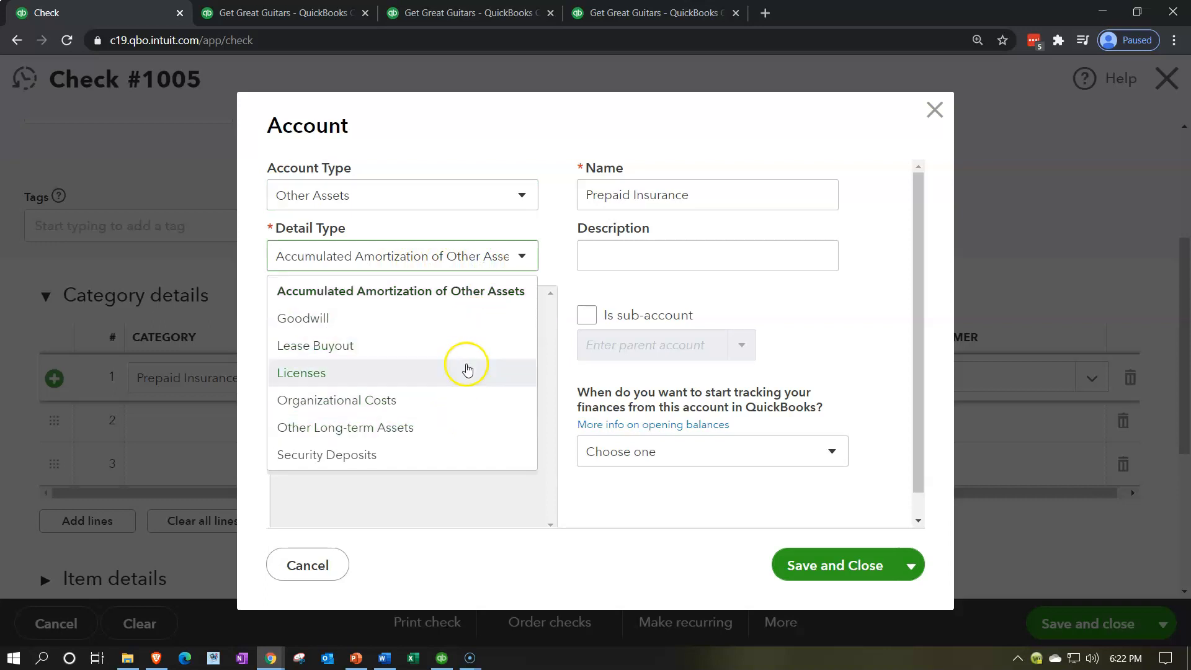
# Step: Set the account type to Other Current Assets with detail type Prepaid Expenses, and save the Prepaid Insurance account
pyautogui.click(524, 194)
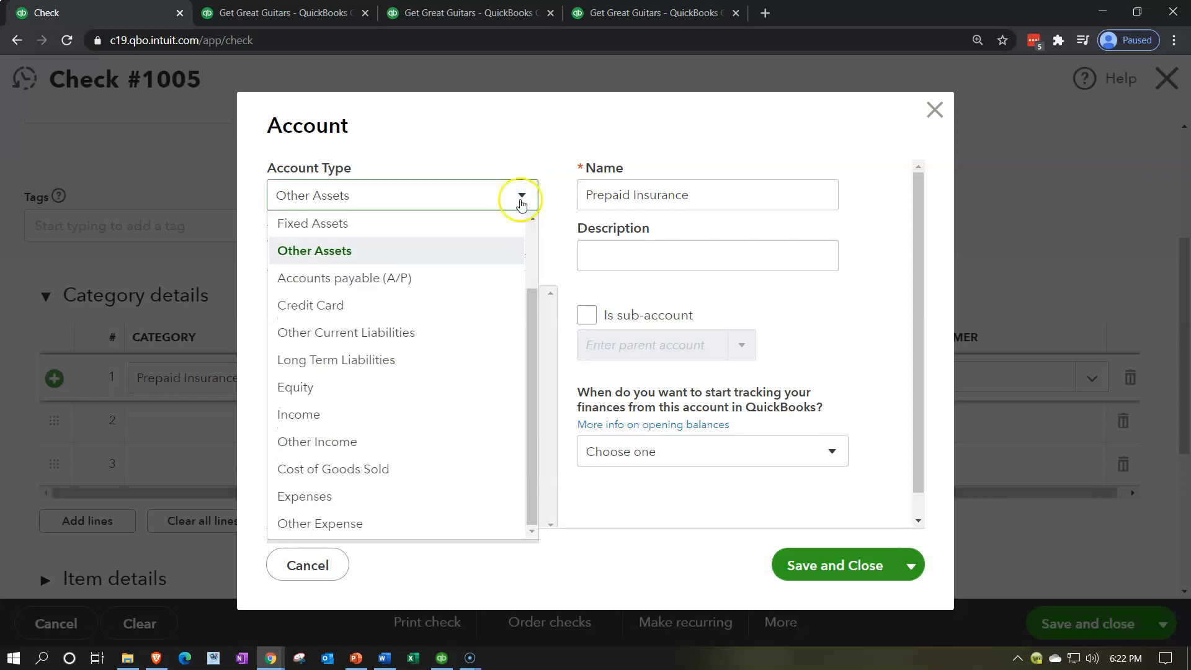
pyautogui.scroll(2, 482, 294)
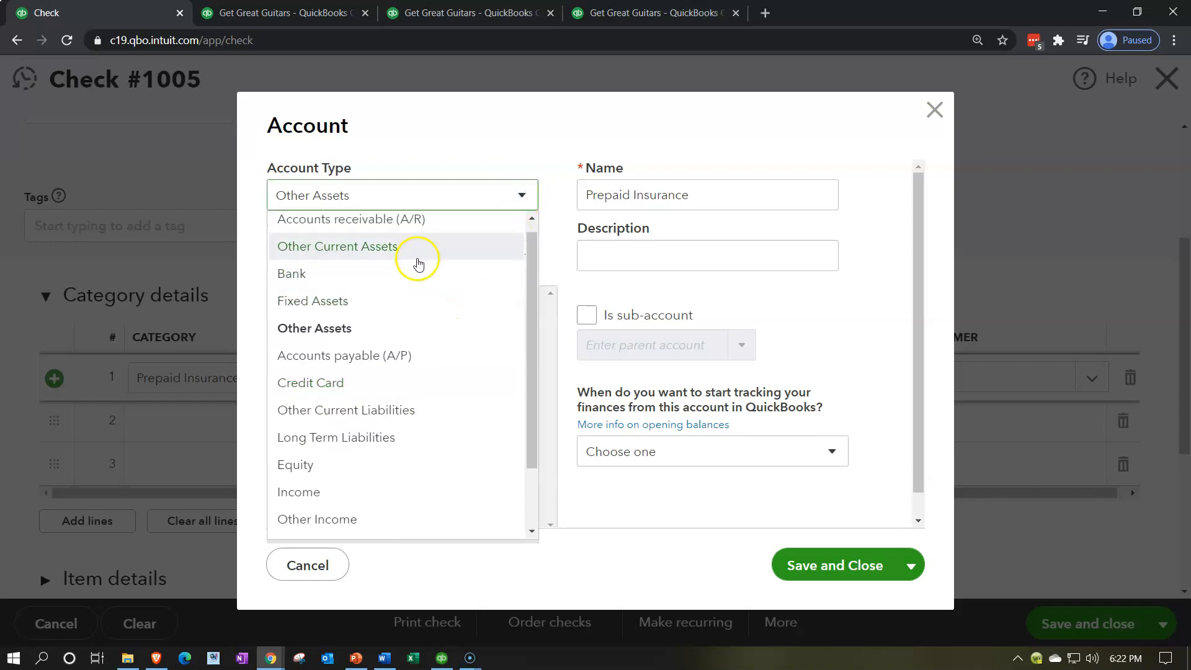
pyautogui.click(414, 256)
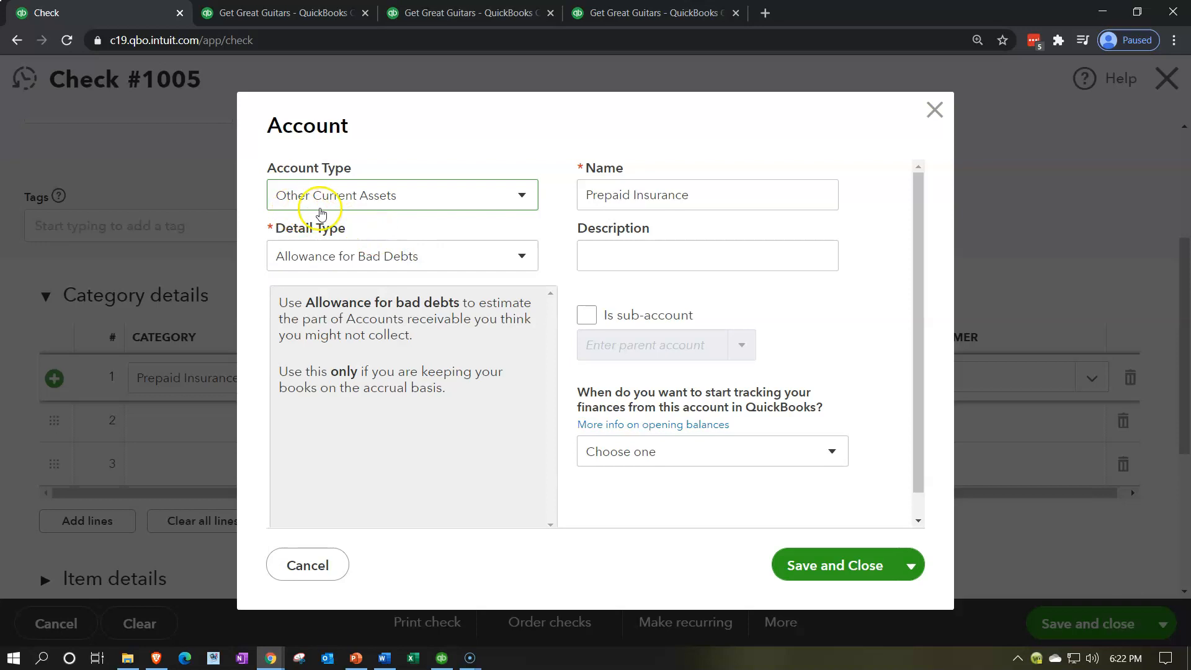
pyautogui.click(445, 257)
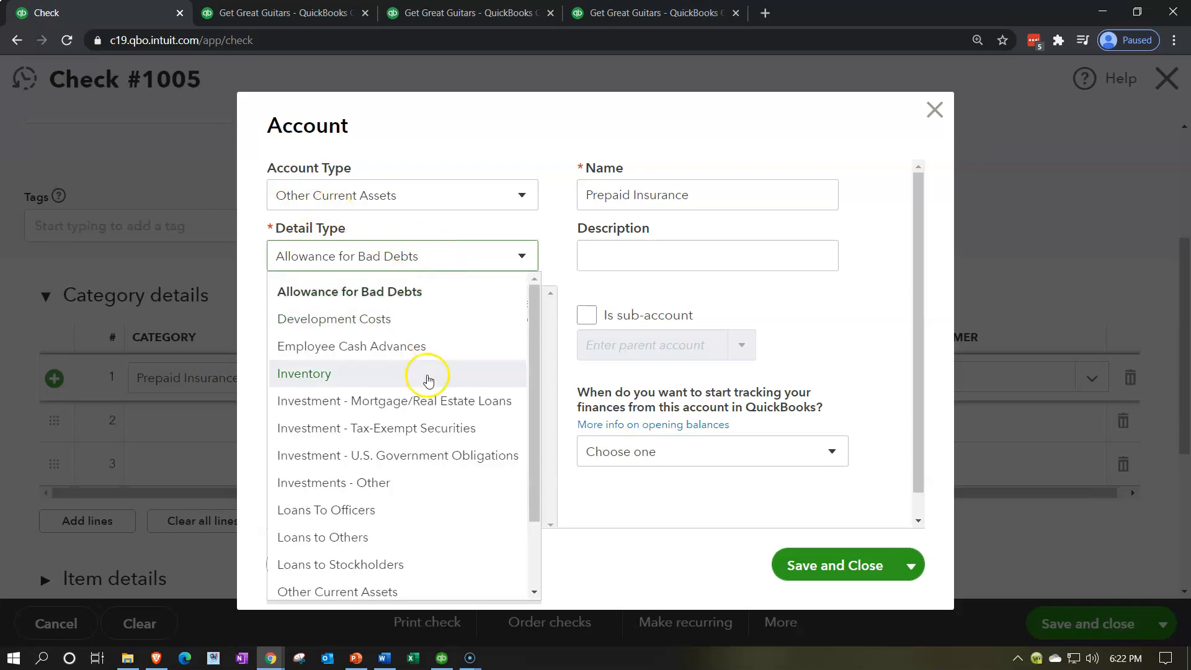
pyautogui.scroll(-3, 427, 380)
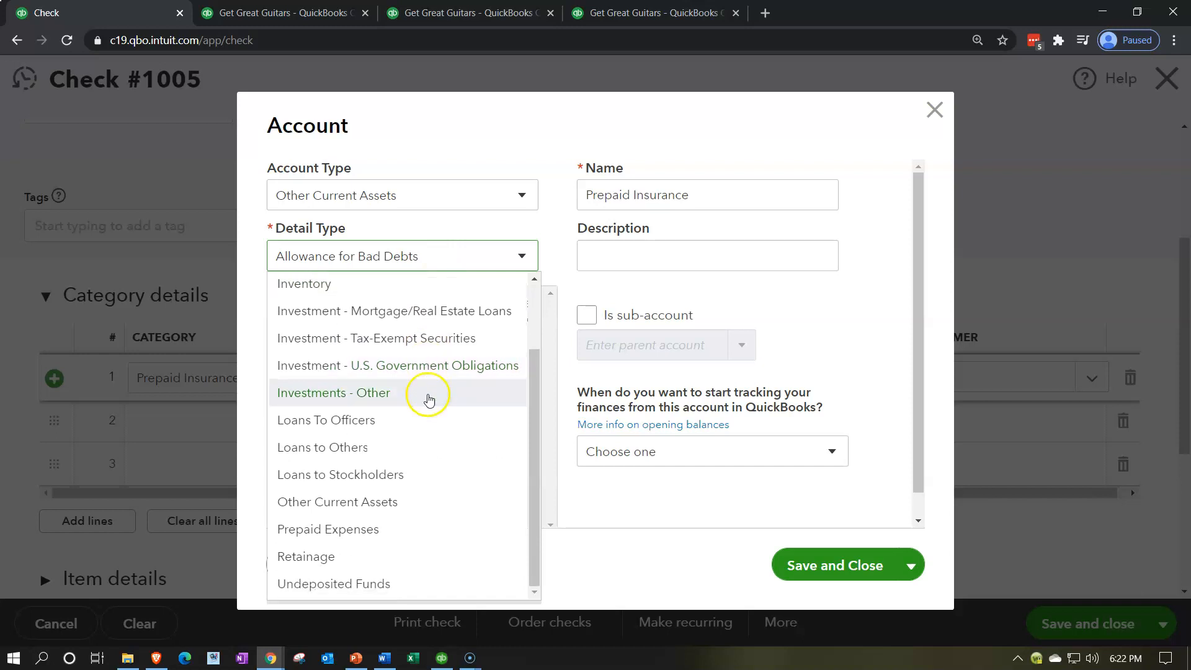
pyautogui.click(392, 531)
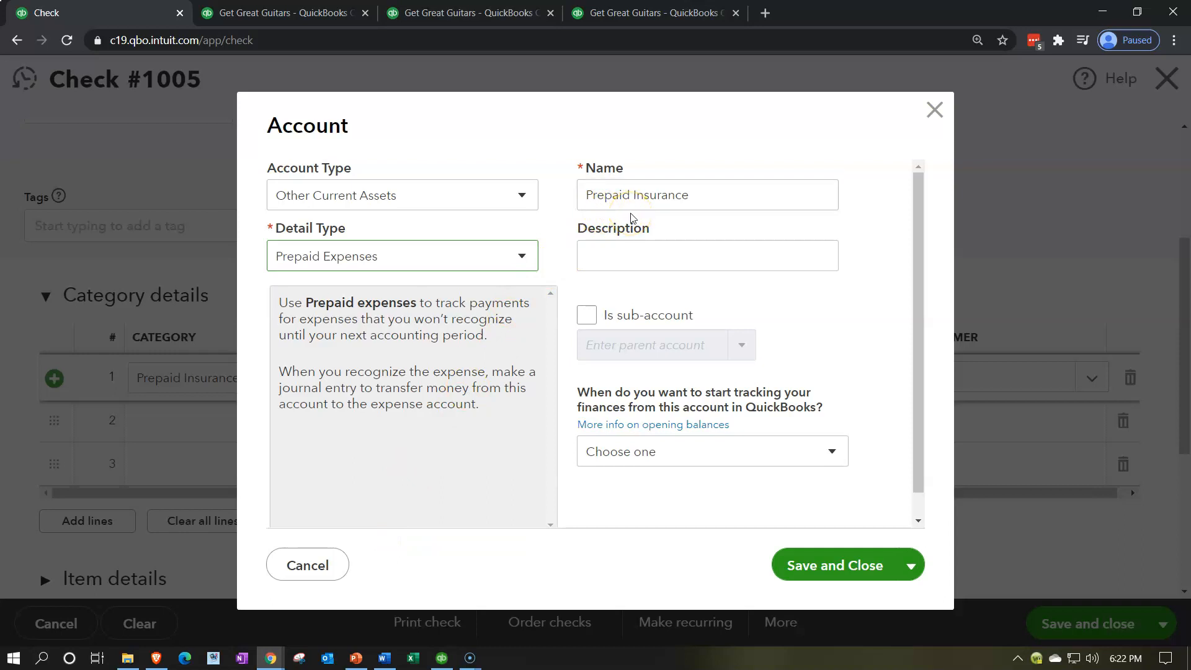
pyautogui.click(832, 566)
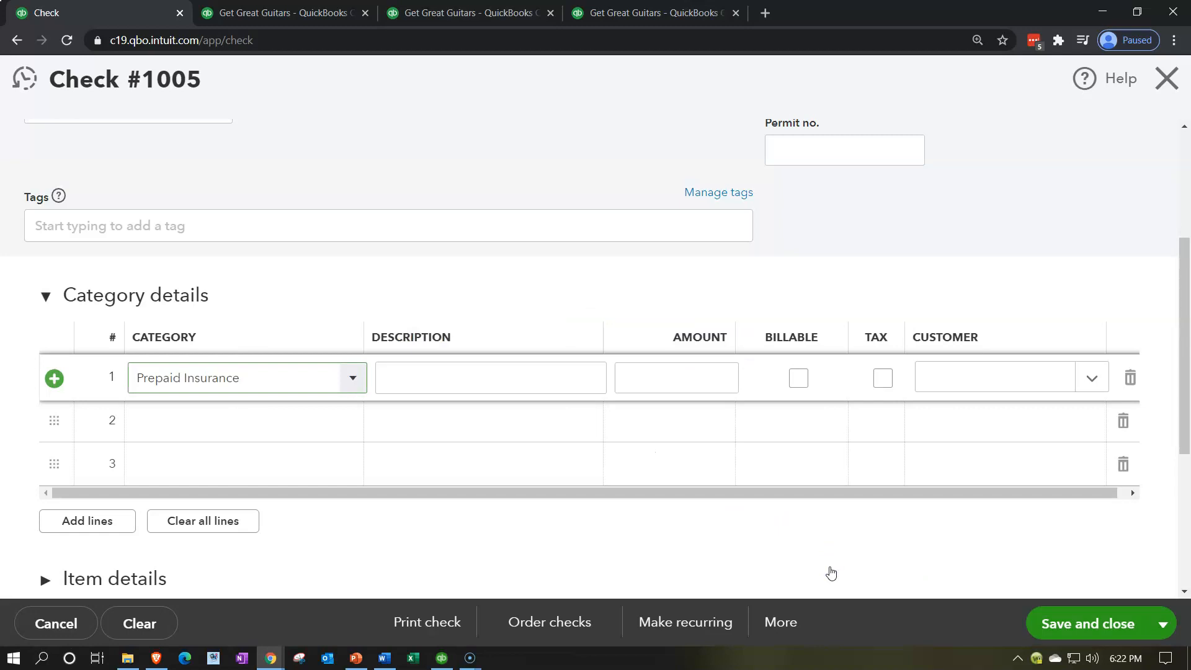
# Step: Describe the Prepaid Insurance line as "year of insurance" and set its amount to 11,000.00
pyautogui.scroll(1, 664, 493)
pyautogui.scroll(1, 654, 492)
pyautogui.scroll(-1, 654, 492)
pyautogui.write('ye')
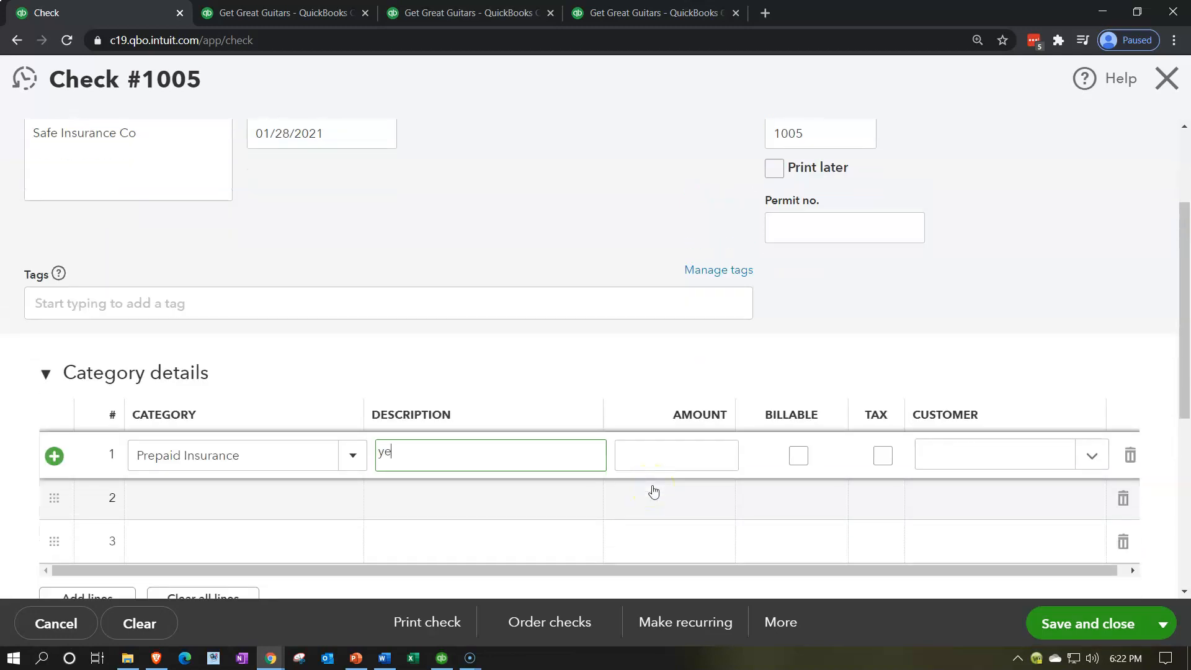
pyautogui.write('ar of insurance')
pyautogui.press('Tab')
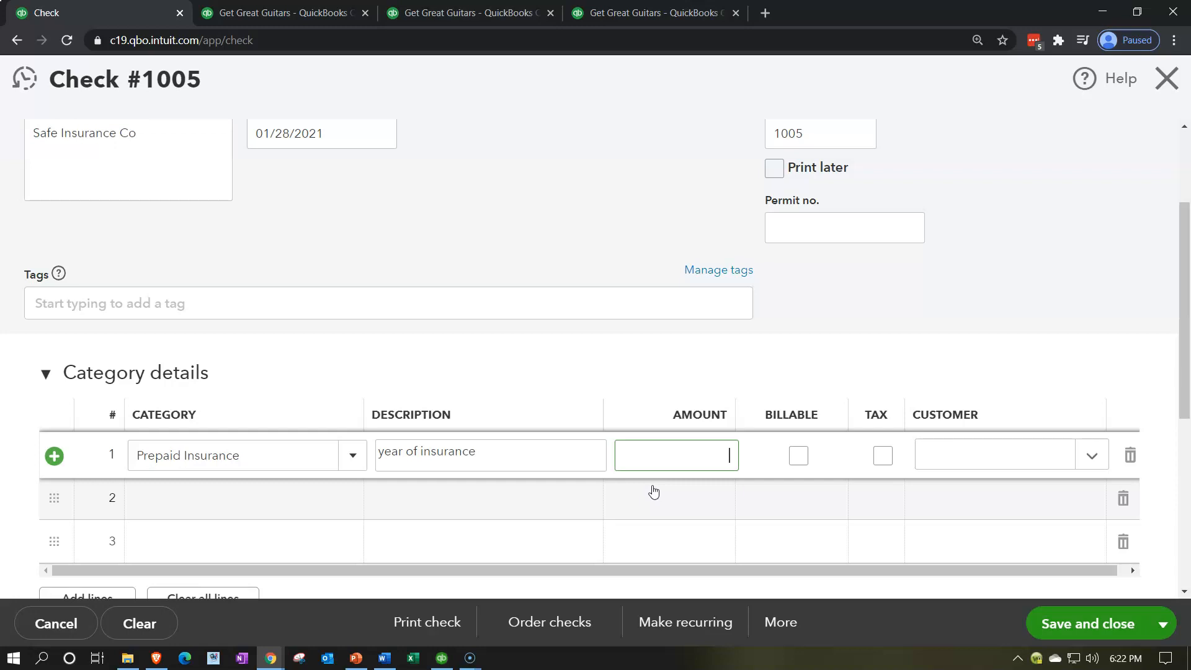
pyautogui.write('11000')
pyautogui.press('Tab')
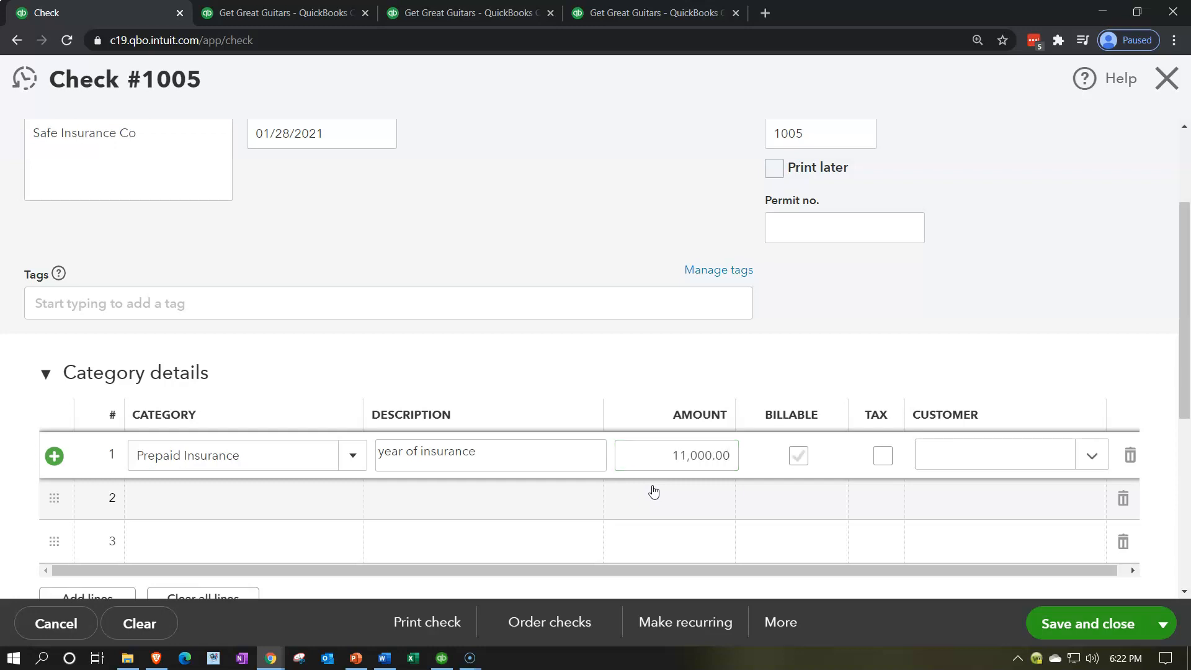
# Step: Review the completed check to Safe Insurance Co, leave Print later unselected, and save and close it
pyautogui.scroll(-3, 653, 491)
pyautogui.scroll(5, 654, 491)
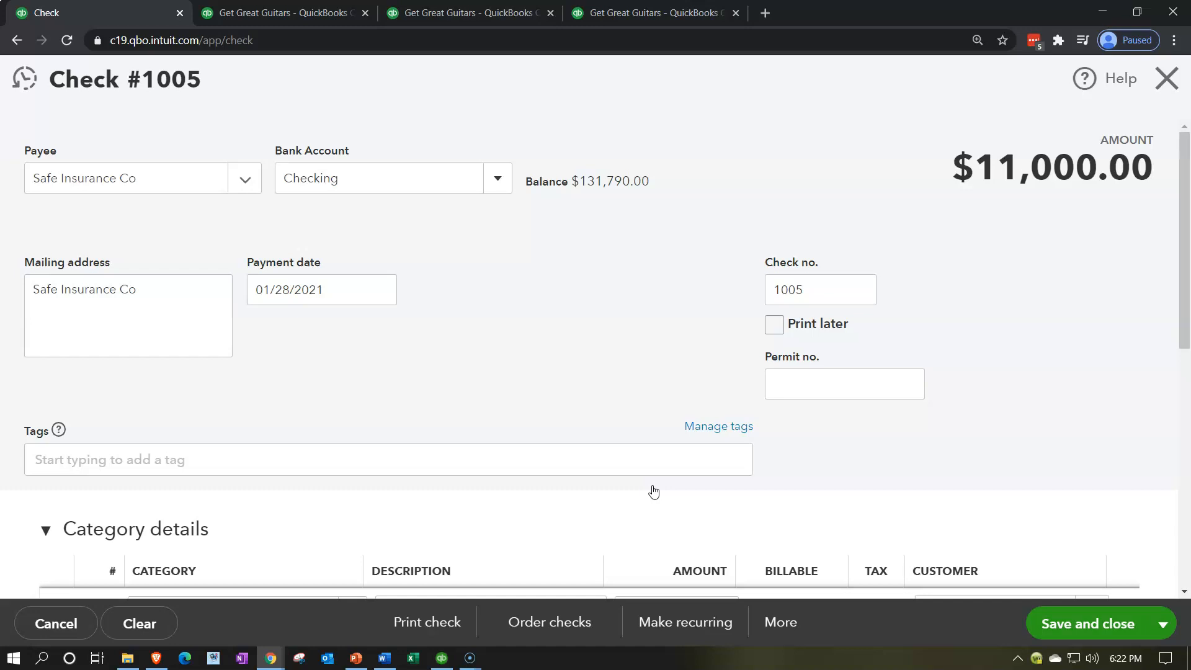
pyautogui.click(772, 330)
pyautogui.click(686, 352)
pyautogui.click(647, 328)
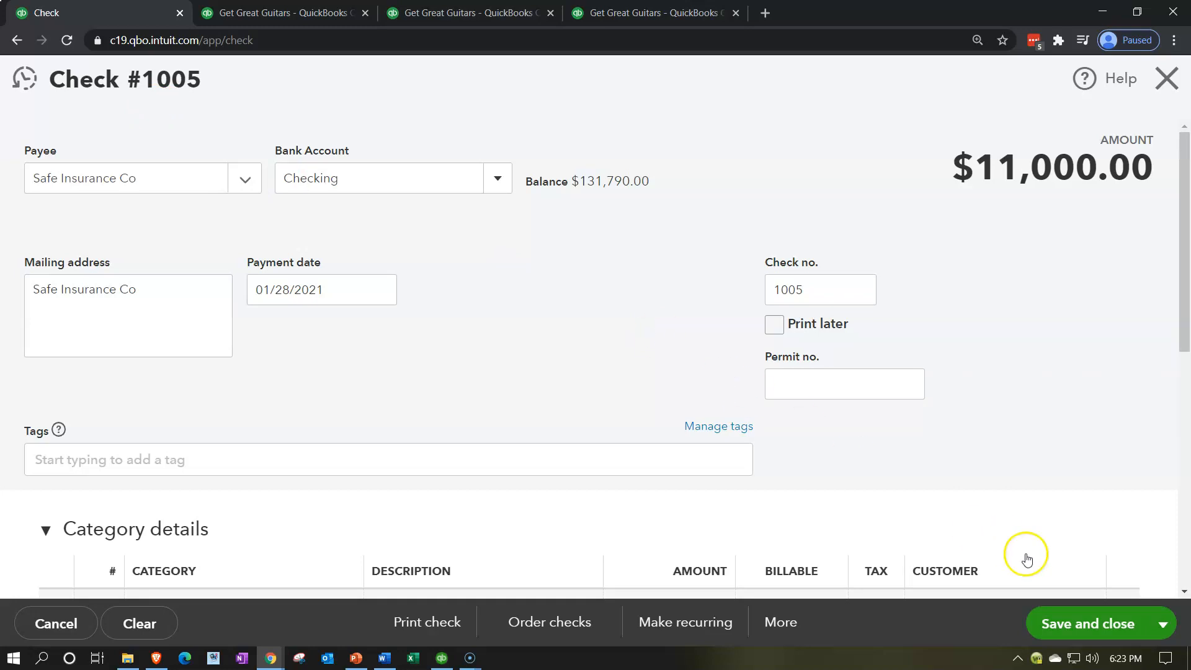
pyautogui.click(1075, 614)
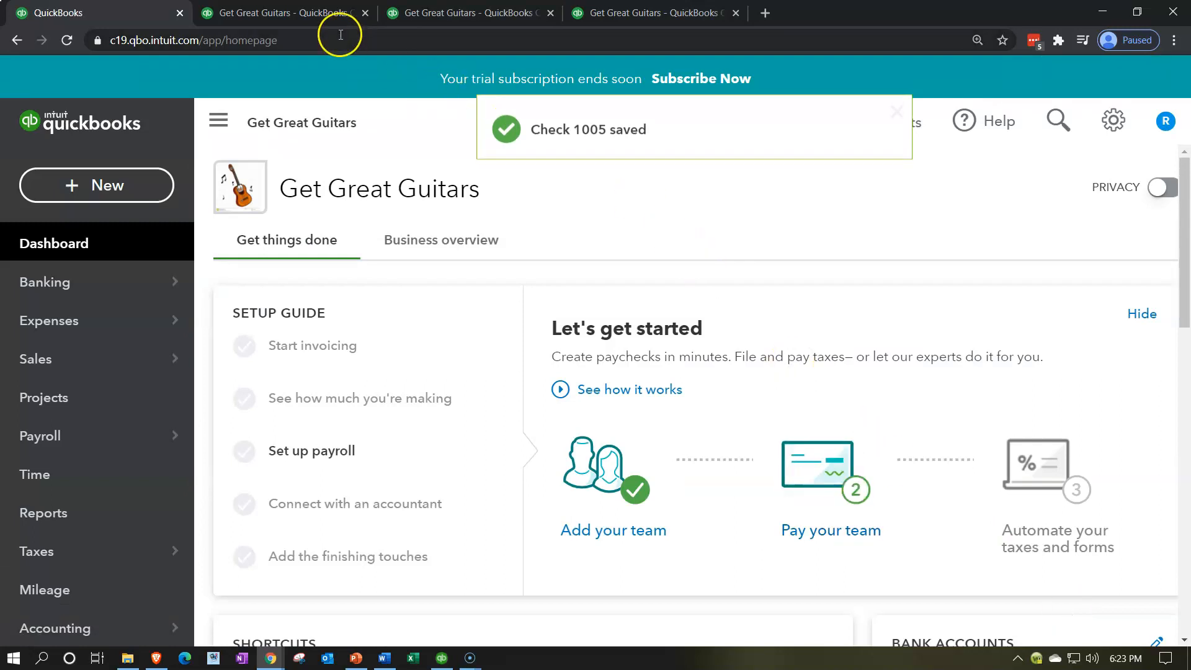
# Step: Return to the 2021 Balance Sheet and rerun the report
pyautogui.click(312, 13)
pyautogui.scroll(7, 314, 426)
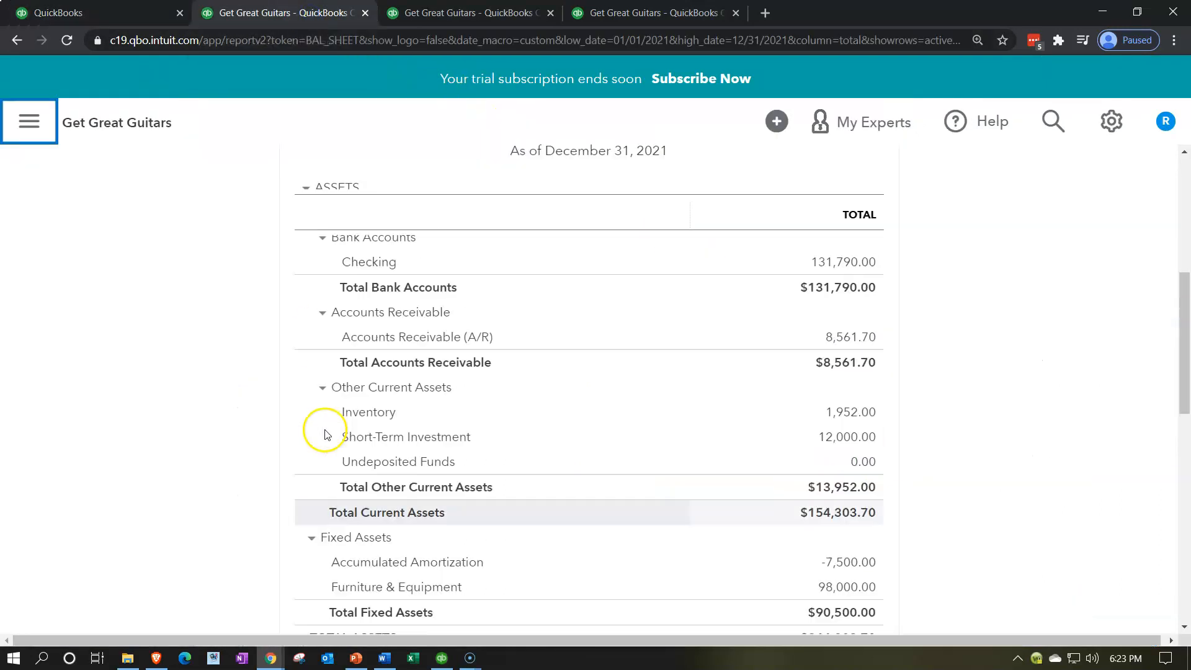
pyautogui.click(867, 248)
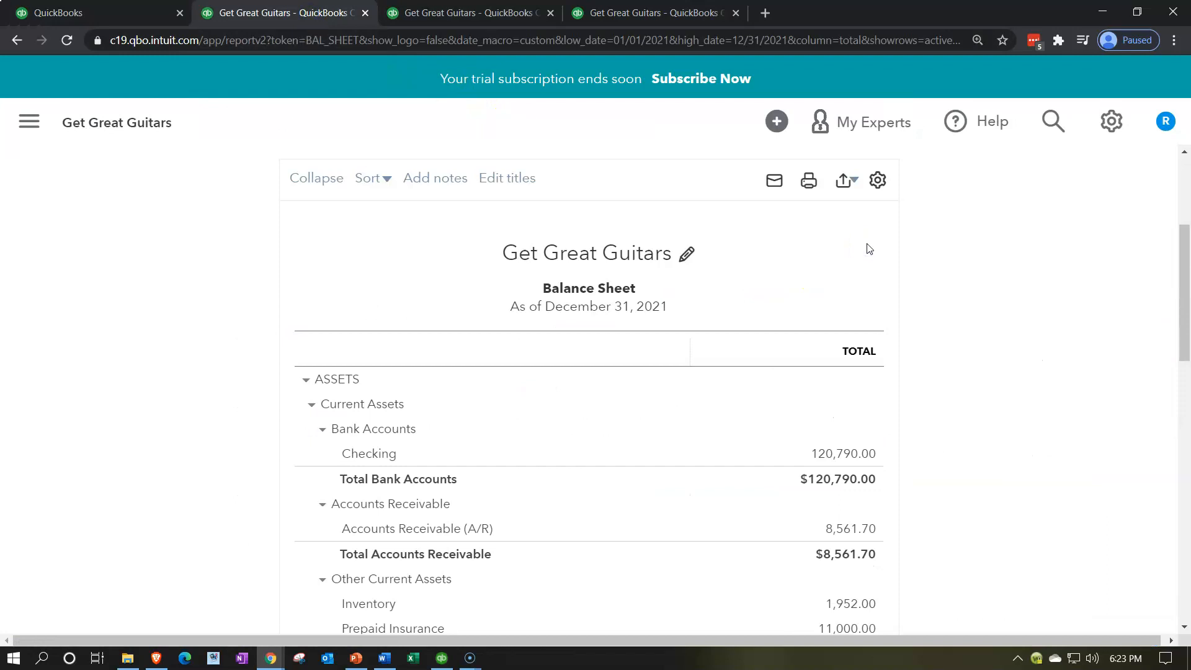
# Step: Examine the Safe Insurance Co check in the Checking account's transaction detail and return to the Balance Sheet
pyautogui.scroll(-1, 930, 416)
pyautogui.click(856, 375)
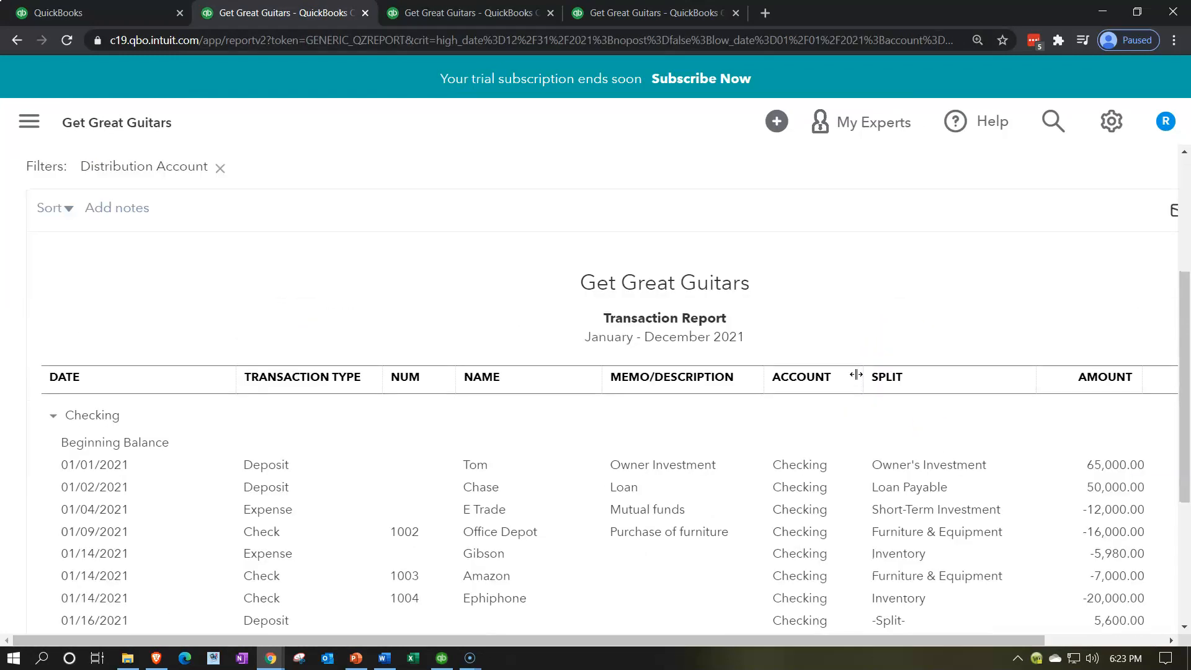
pyautogui.scroll(-4, 858, 379)
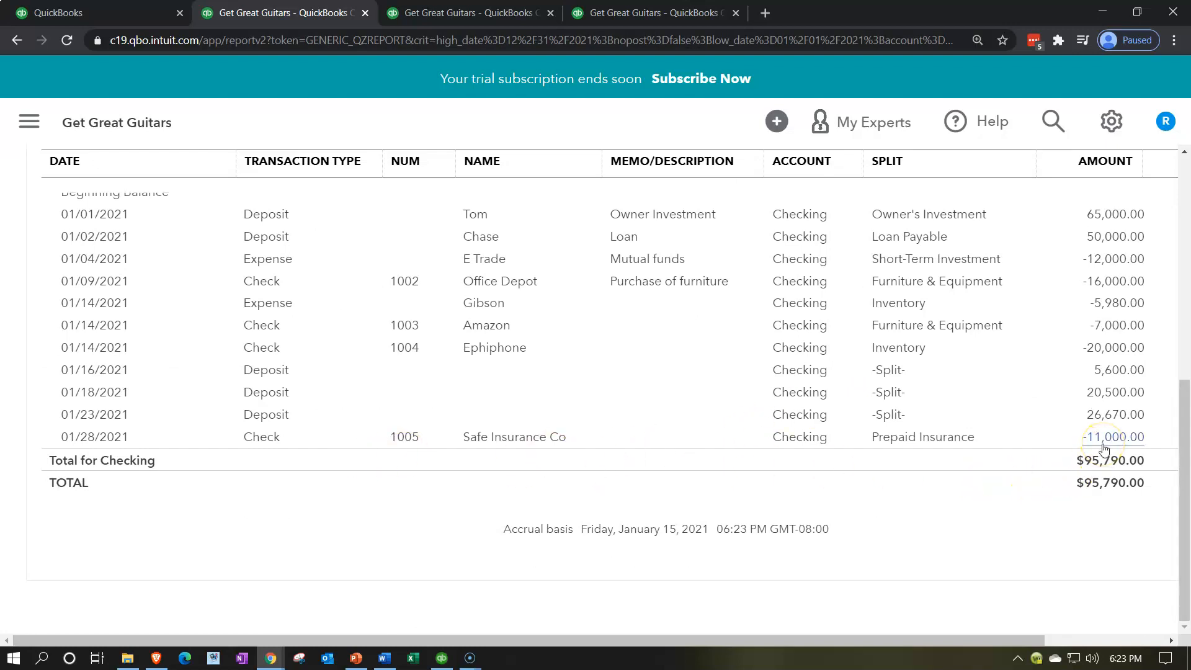
pyautogui.scroll(5, 372, 475)
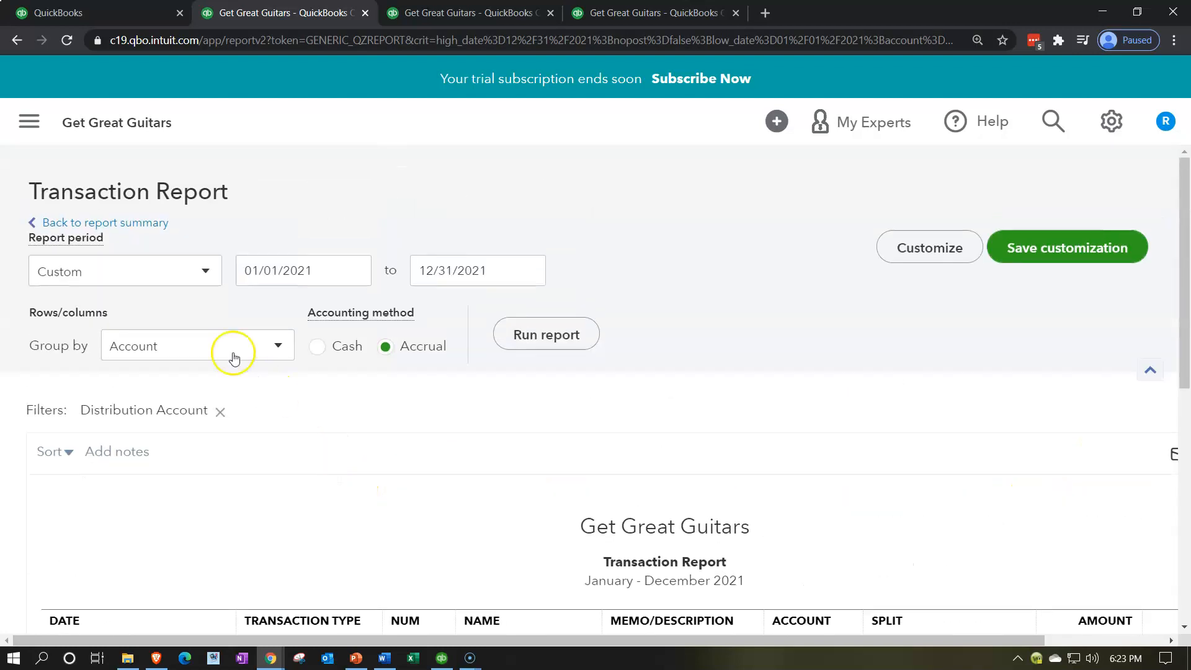
pyautogui.click(147, 227)
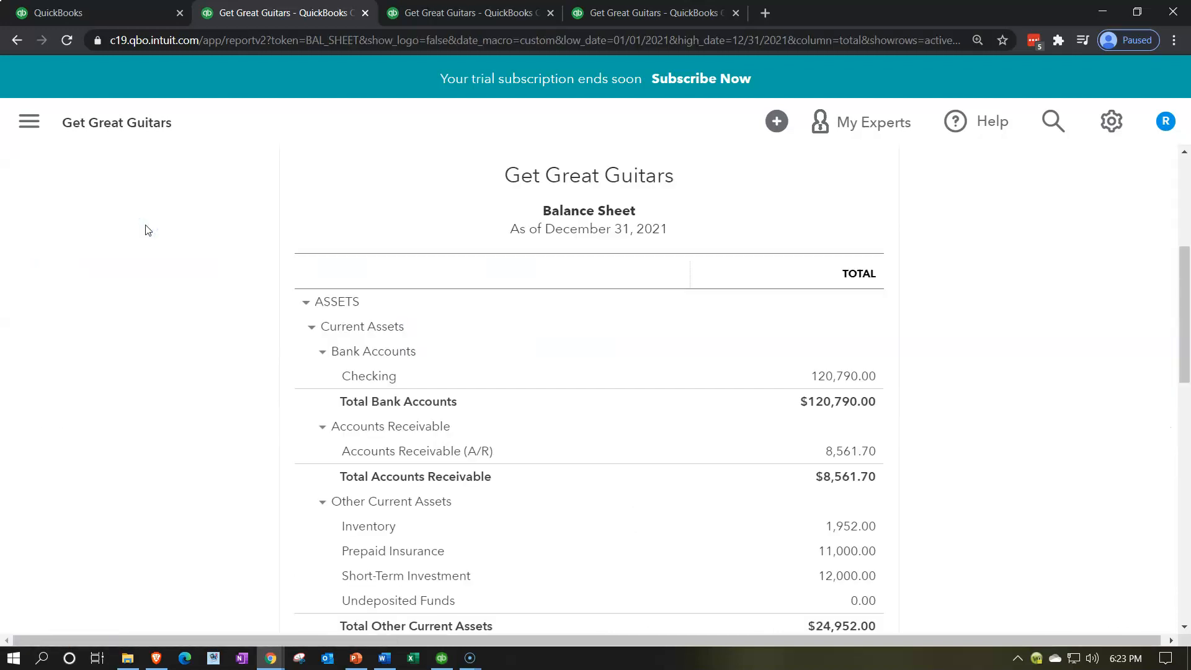
# Step: Examine the Prepaid Insurance account's transaction detail from the Balance Sheet and return to the report summary
pyautogui.scroll(-4, 147, 230)
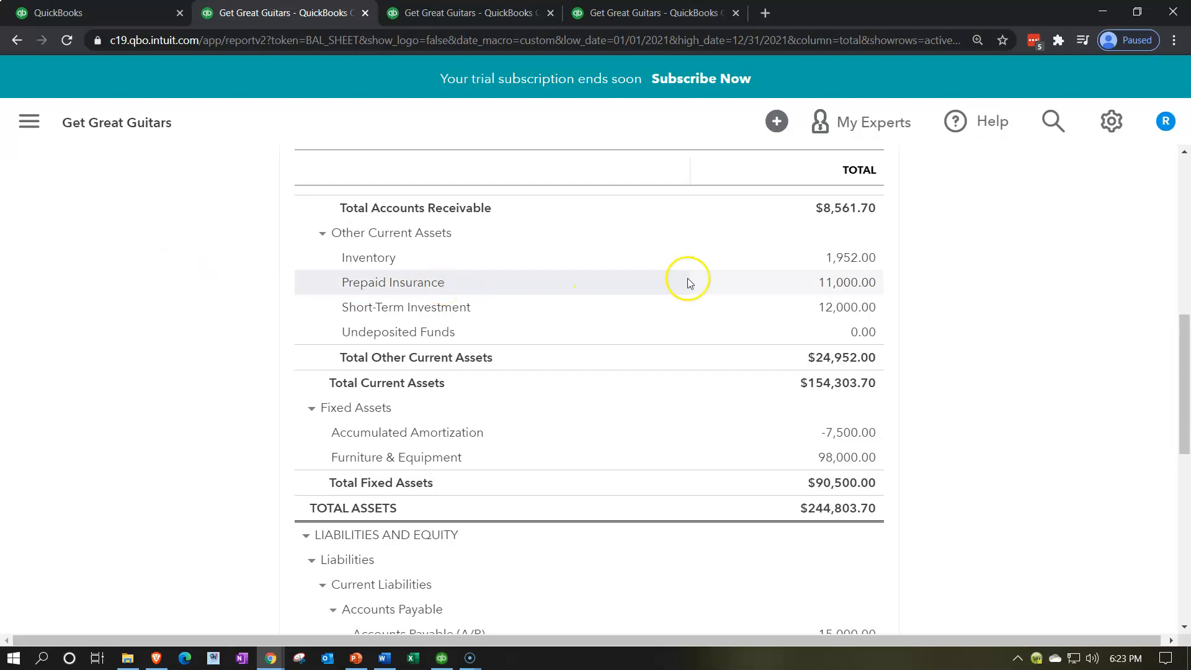
pyautogui.click(853, 286)
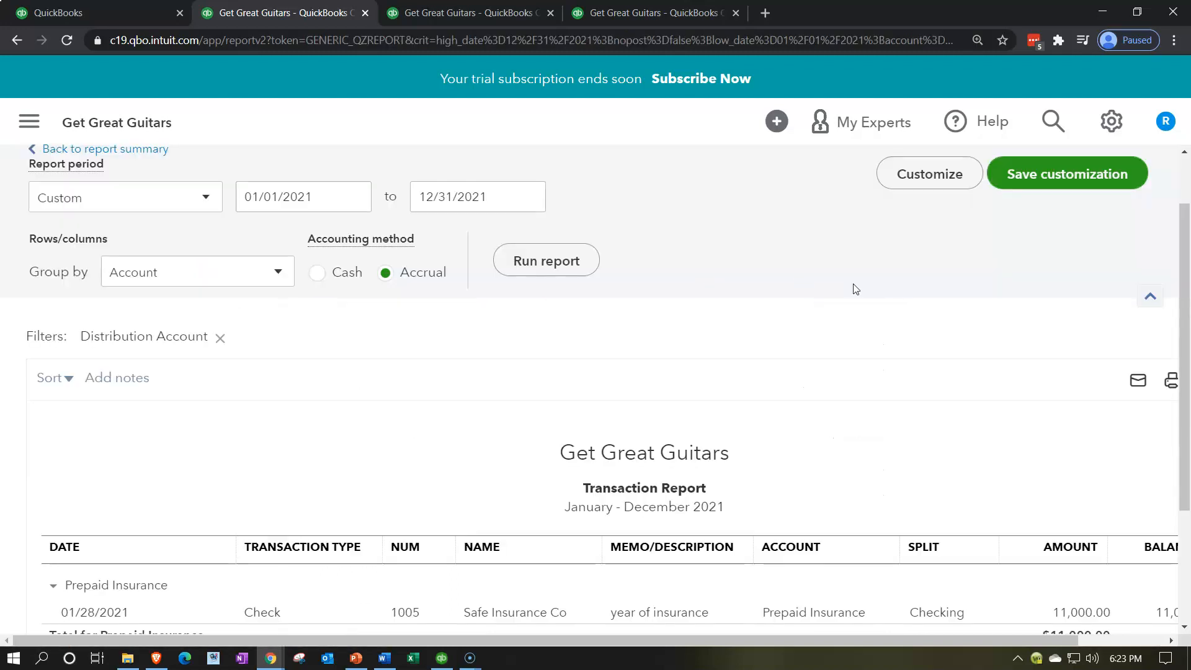
pyautogui.click(848, 287)
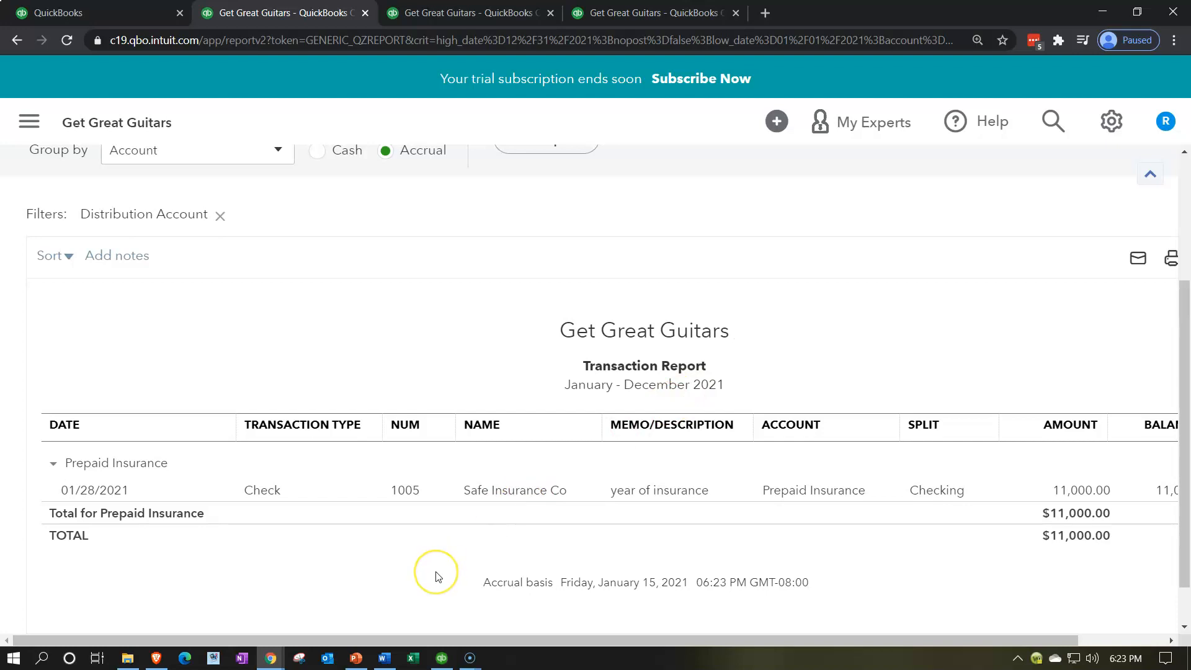
pyautogui.scroll(-1, 437, 576)
pyautogui.scroll(-1, 438, 576)
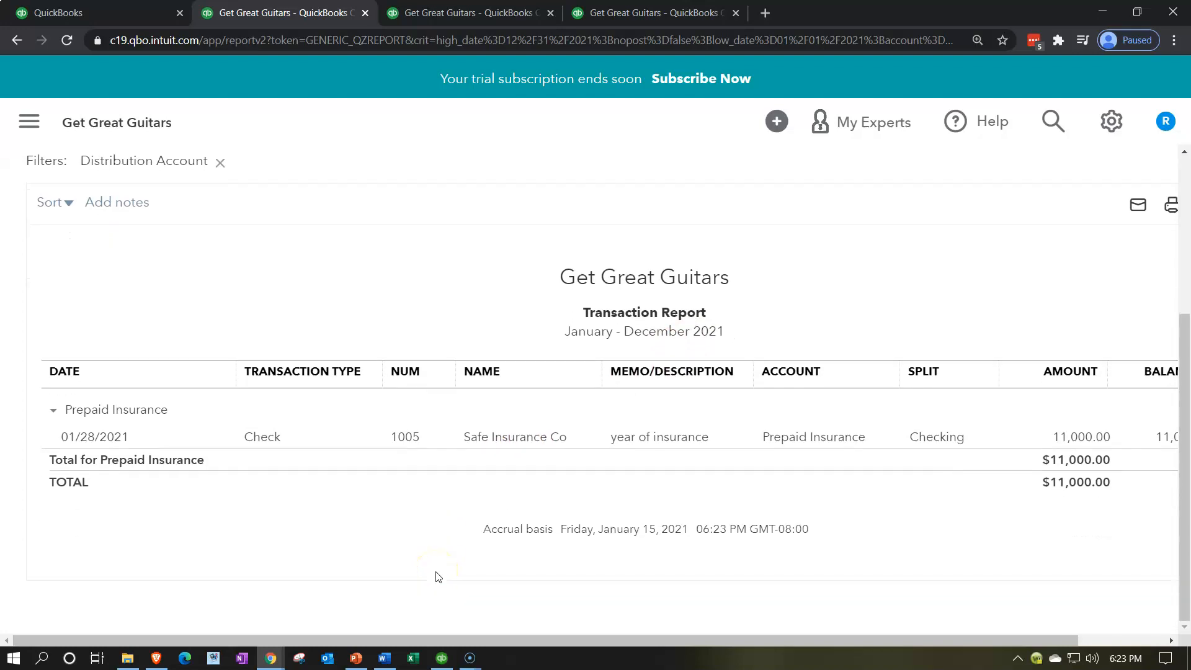
pyautogui.scroll(5, 437, 575)
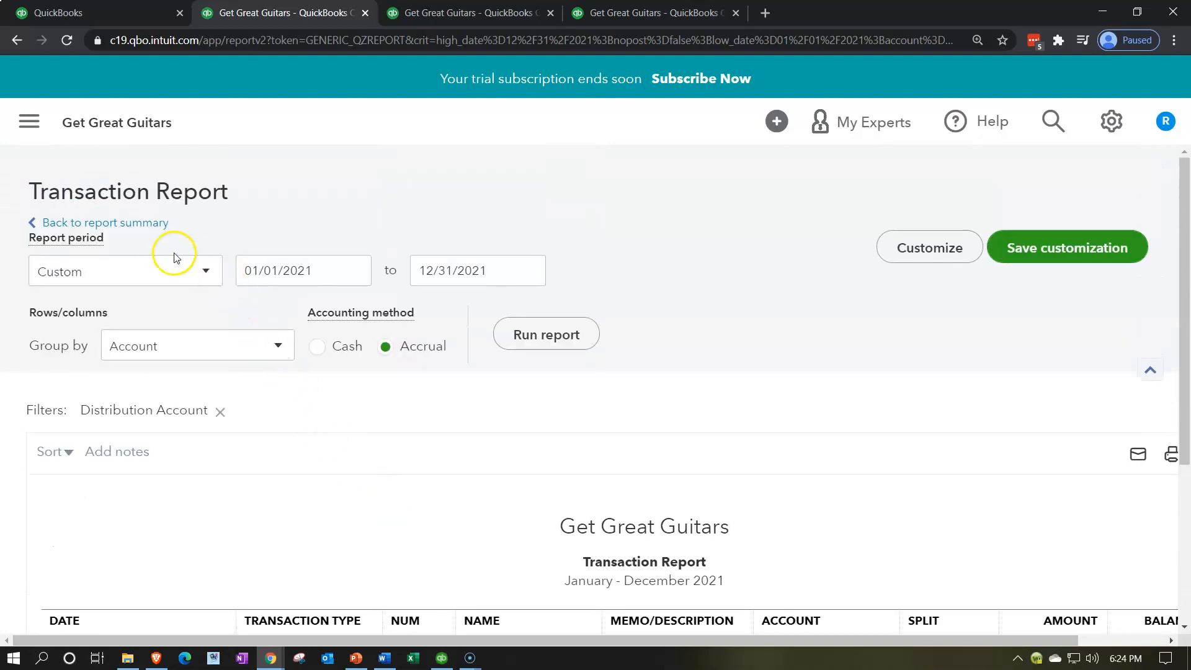
pyautogui.click(141, 222)
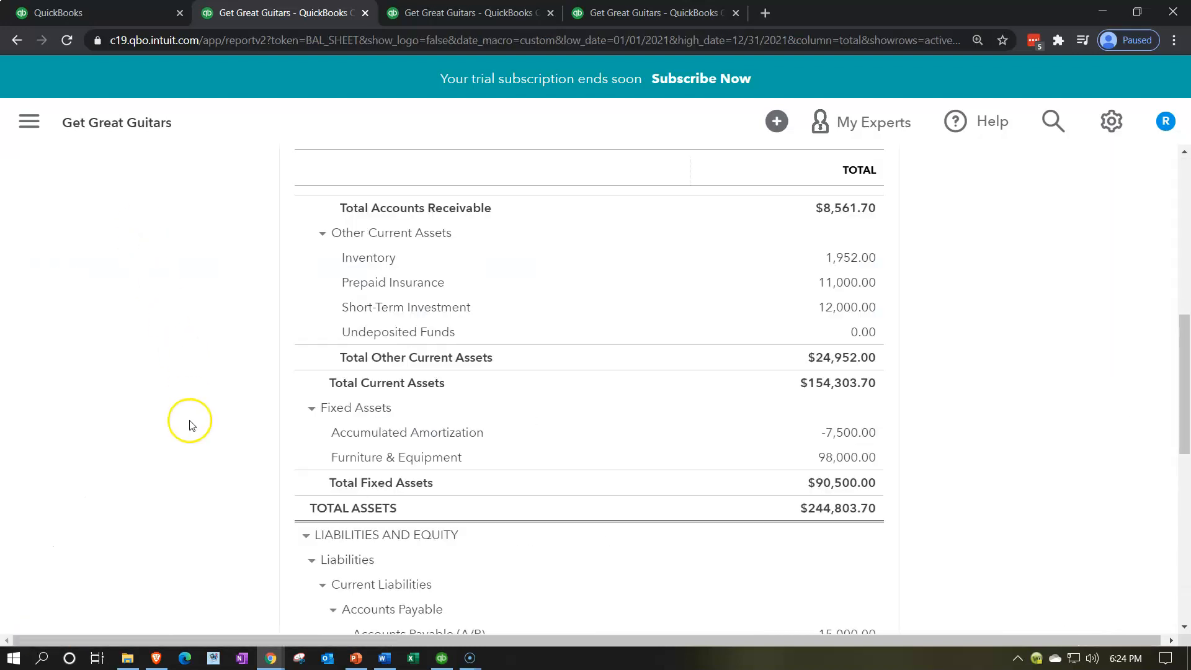
pyautogui.scroll(4, 206, 482)
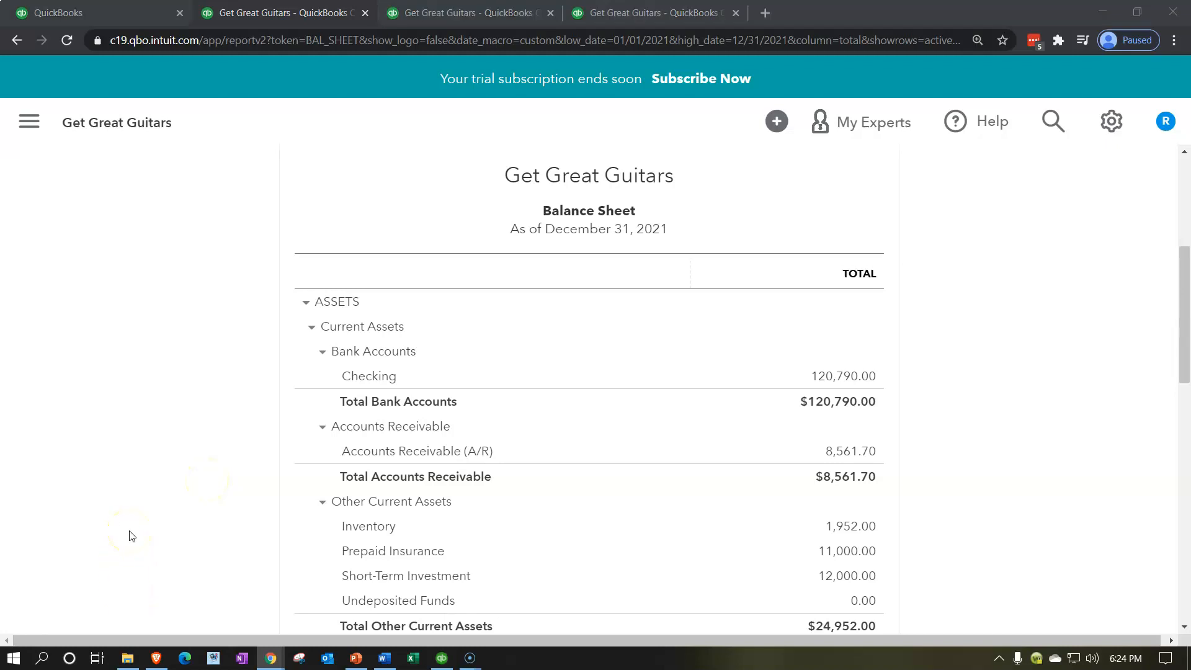
# Step: Examine the Checking, Prepaid Insurance and total asset amounts on the Balance Sheet
pyautogui.scroll(-1, 132, 536)
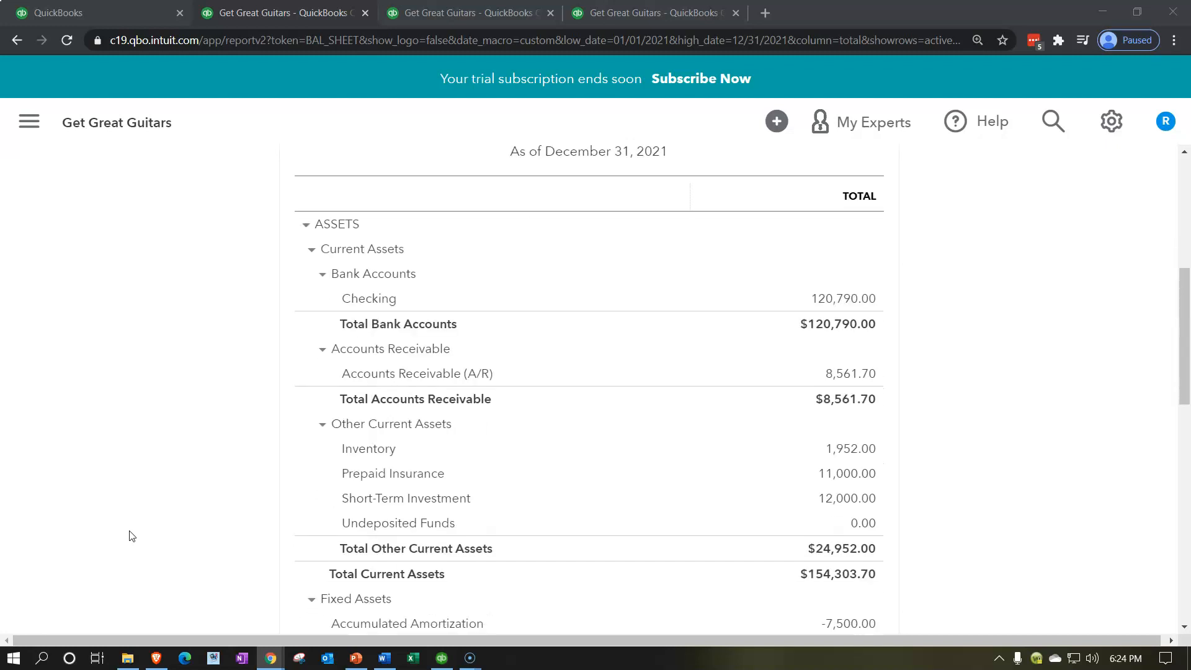
pyautogui.click(850, 301)
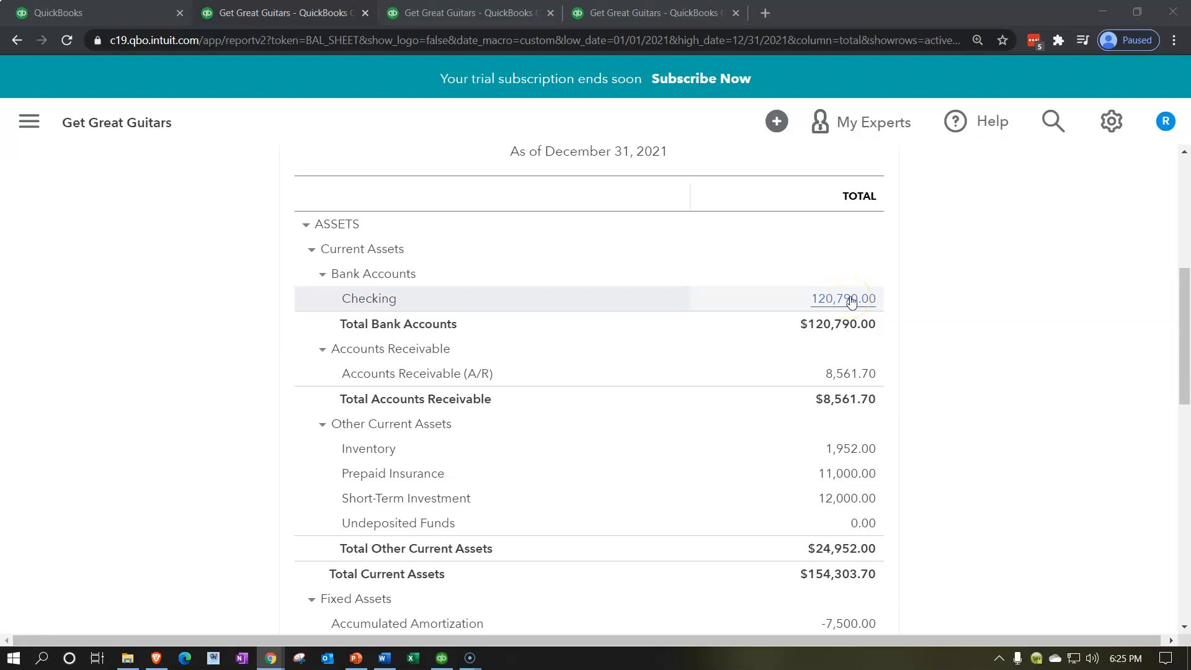
pyautogui.scroll(-2, 856, 310)
pyautogui.click(871, 344)
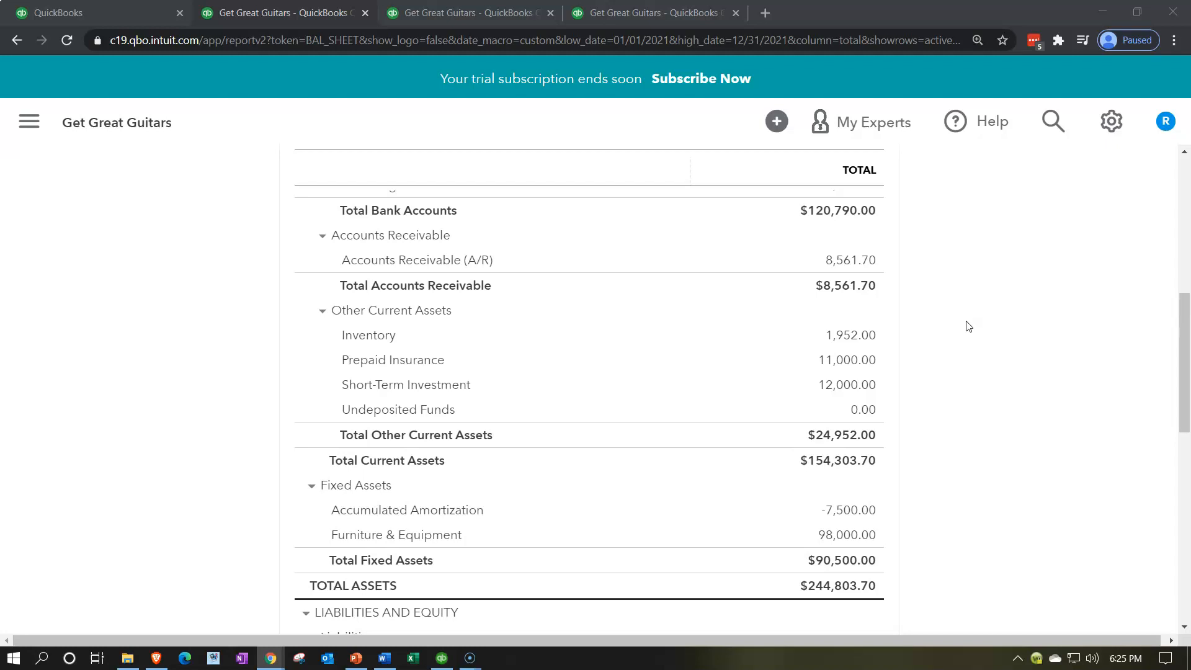
# Step: Return to the QuickBooks dashboard and start a new vendor Expense transaction
pyautogui.click(138, 17)
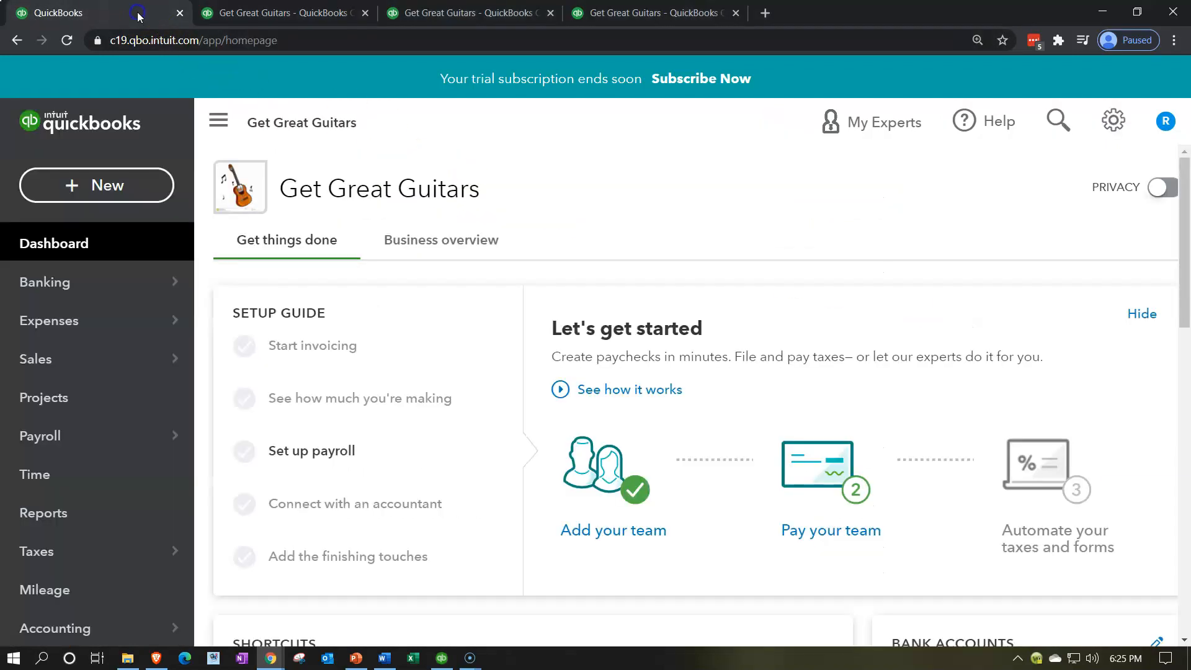
pyautogui.click(141, 185)
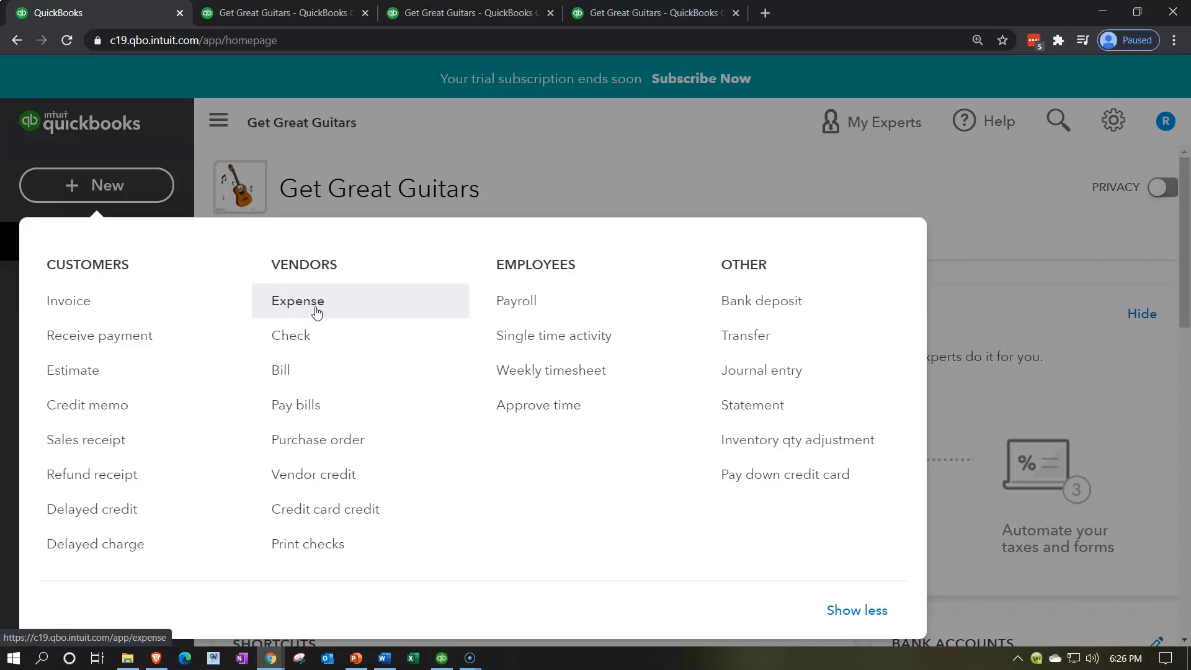
pyautogui.click(316, 308)
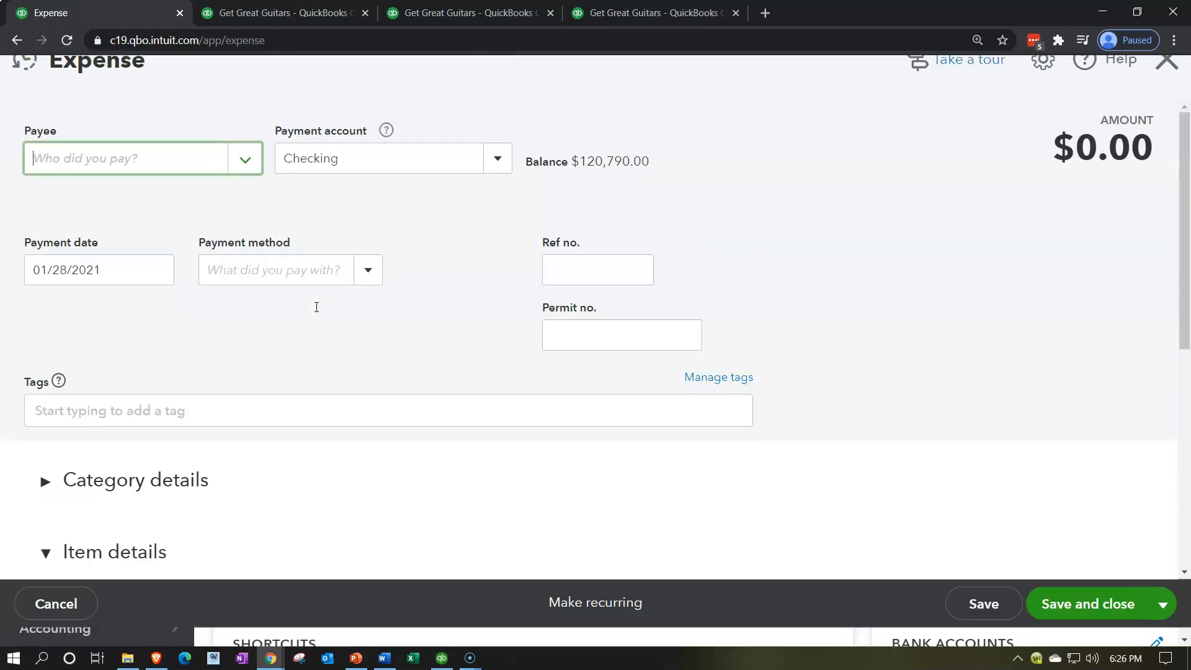
# Step: Add Staples as a new vendor and use it as the expense's payee
pyautogui.click(107, 192)
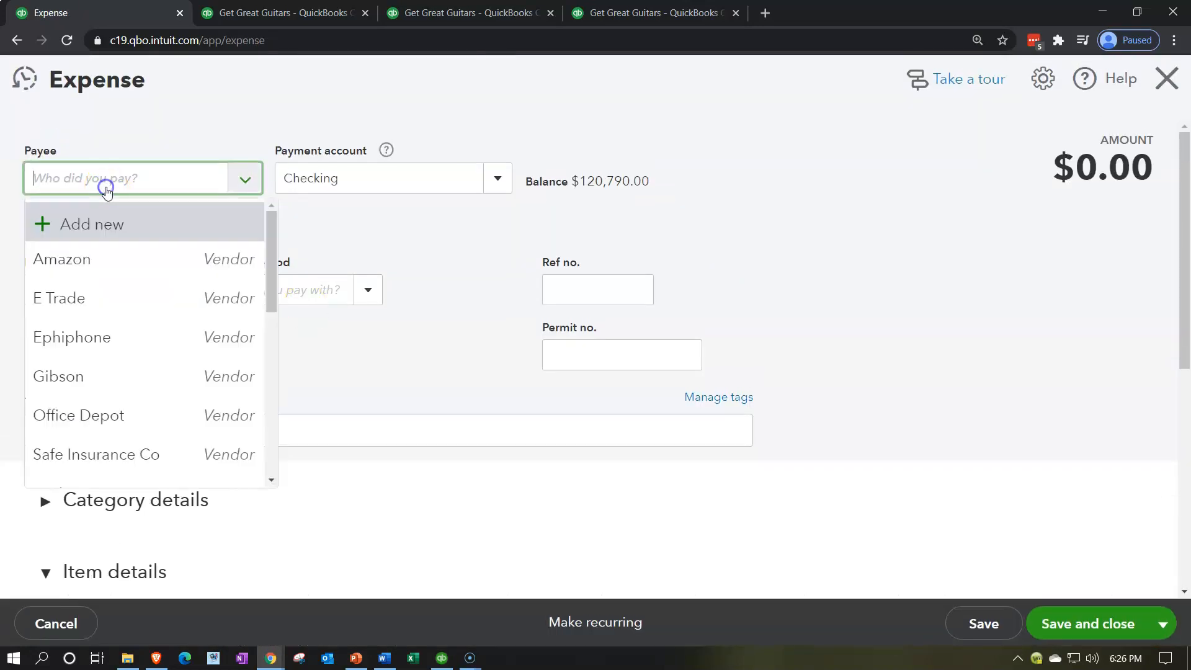
pyautogui.write('Stable')
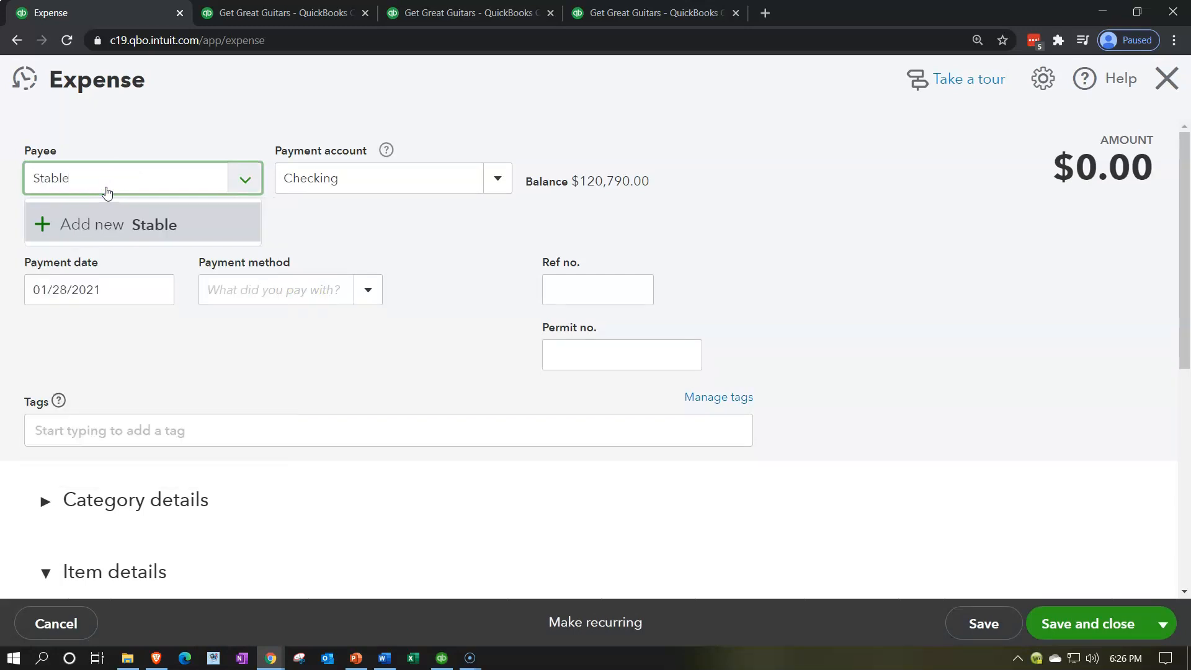
pyautogui.press('BackSpace')
pyautogui.press('BackSpace')
pyautogui.press('BackSpace')
pyautogui.write('ples')
pyautogui.press('Return')
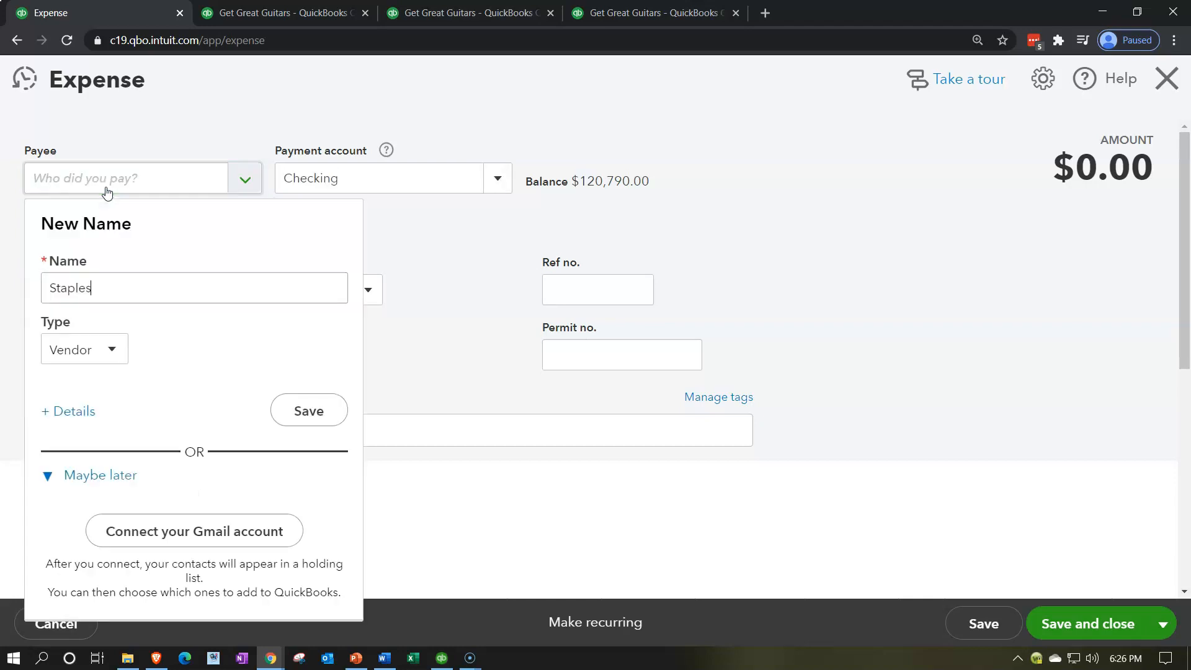
pyautogui.click(309, 410)
# Step: Keep the expense's payment date and add a new payment method named Electronic, leaving the reference number blank
pyautogui.press('Tab')
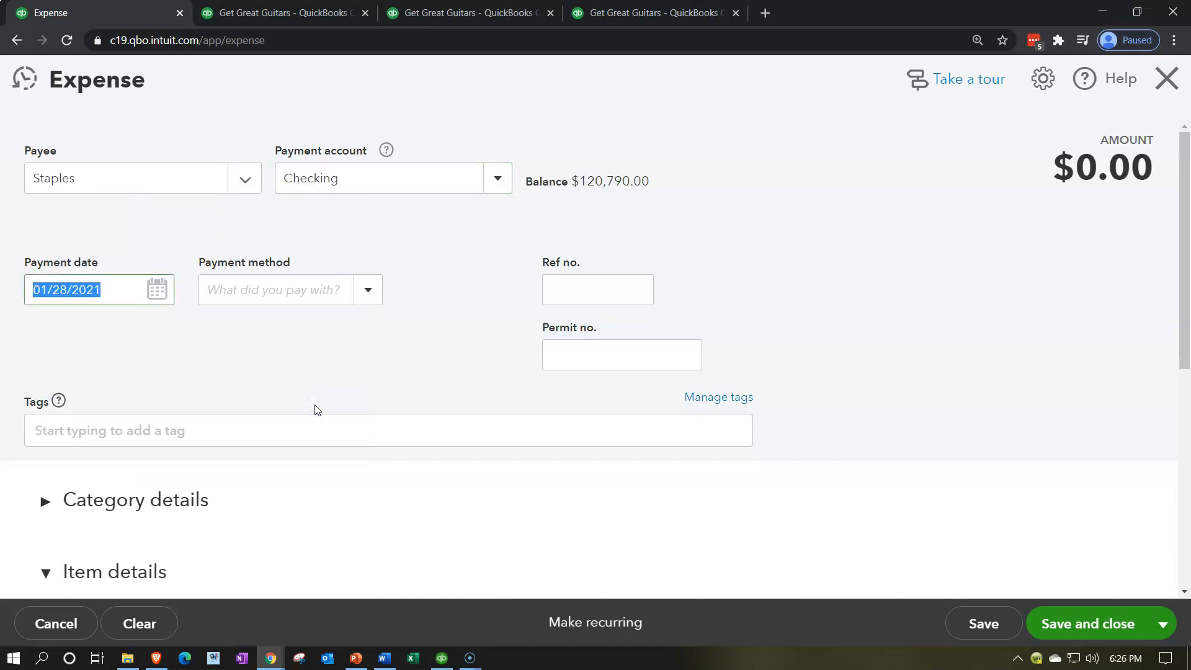
pyautogui.press('Tab')
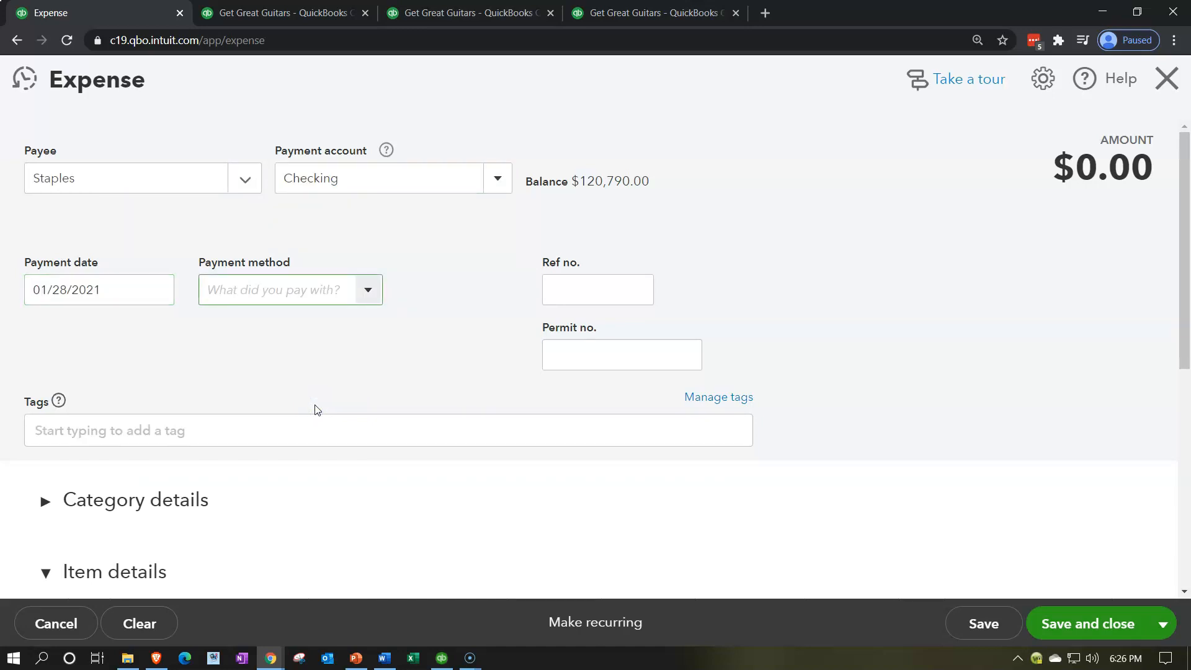
pyautogui.click(363, 296)
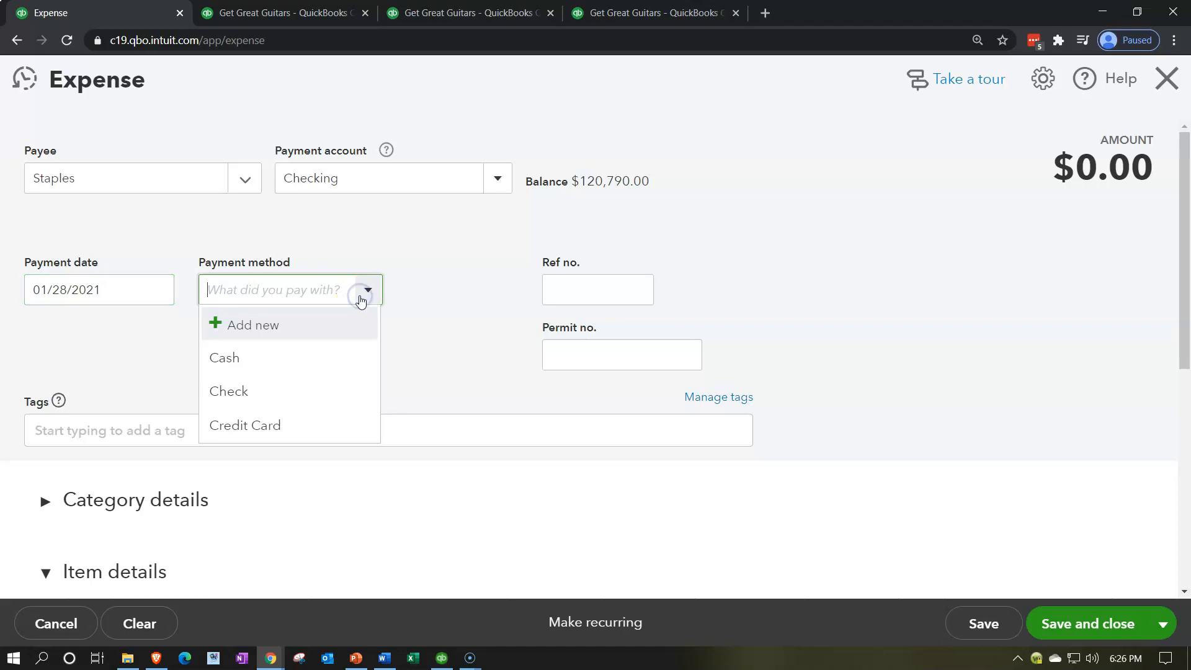
pyautogui.click(367, 288)
pyautogui.click(366, 288)
pyautogui.click(276, 325)
pyautogui.write('Electronic')
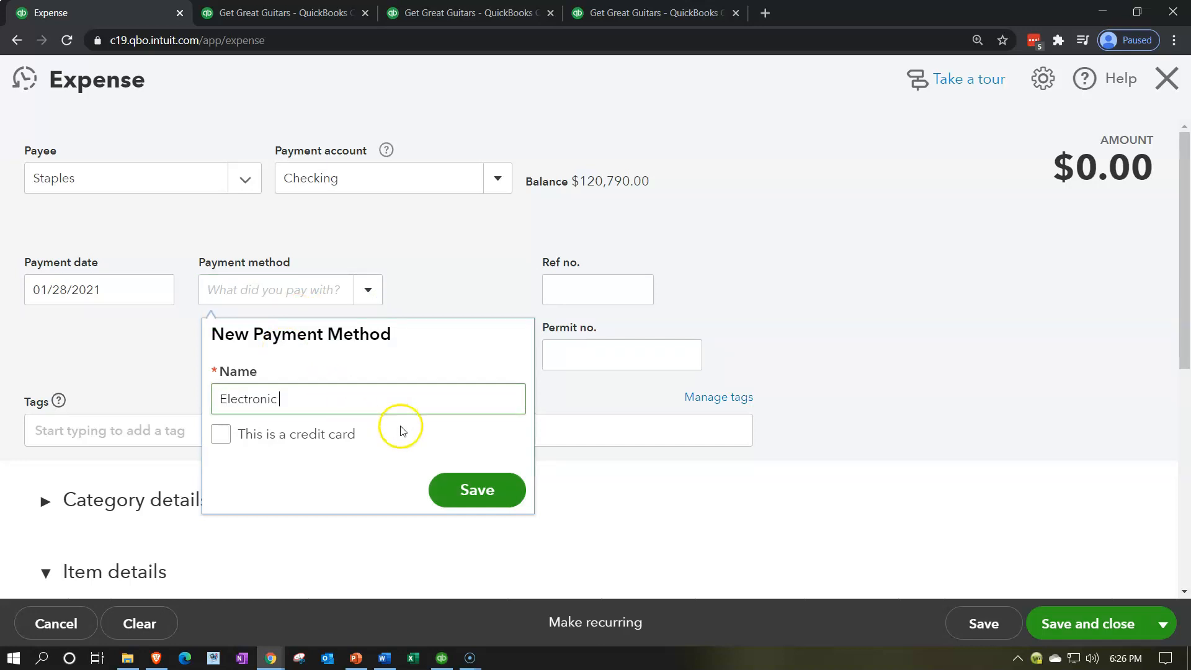
pyautogui.click(451, 485)
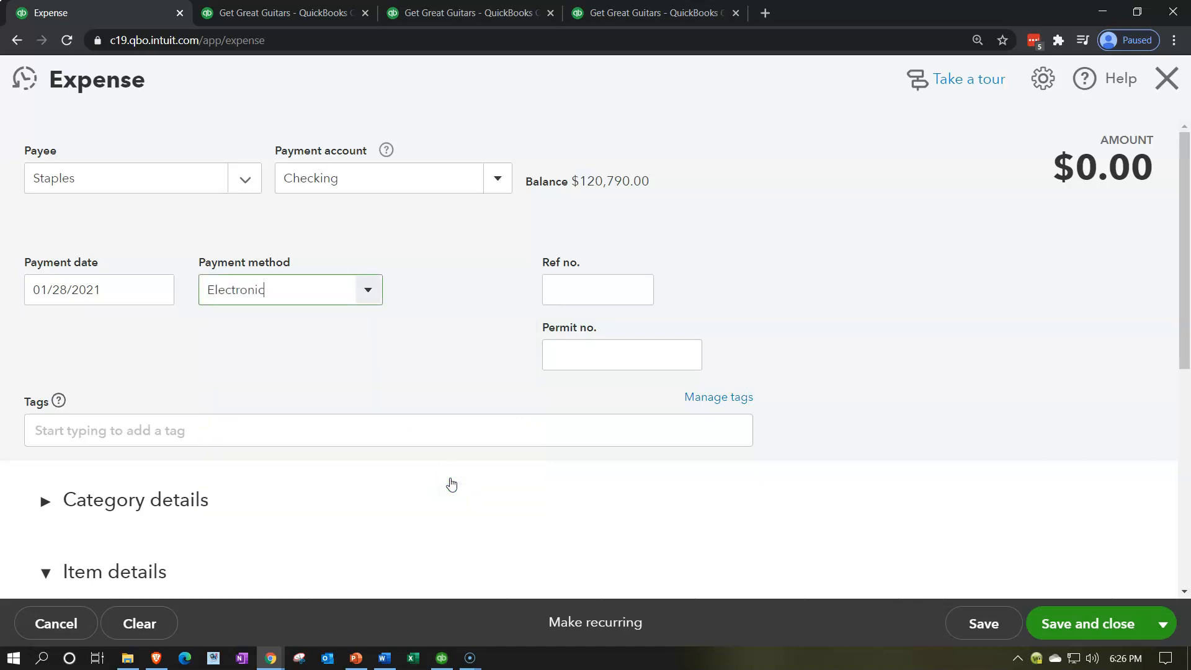
pyautogui.press('Tab')
pyautogui.press('Tab')
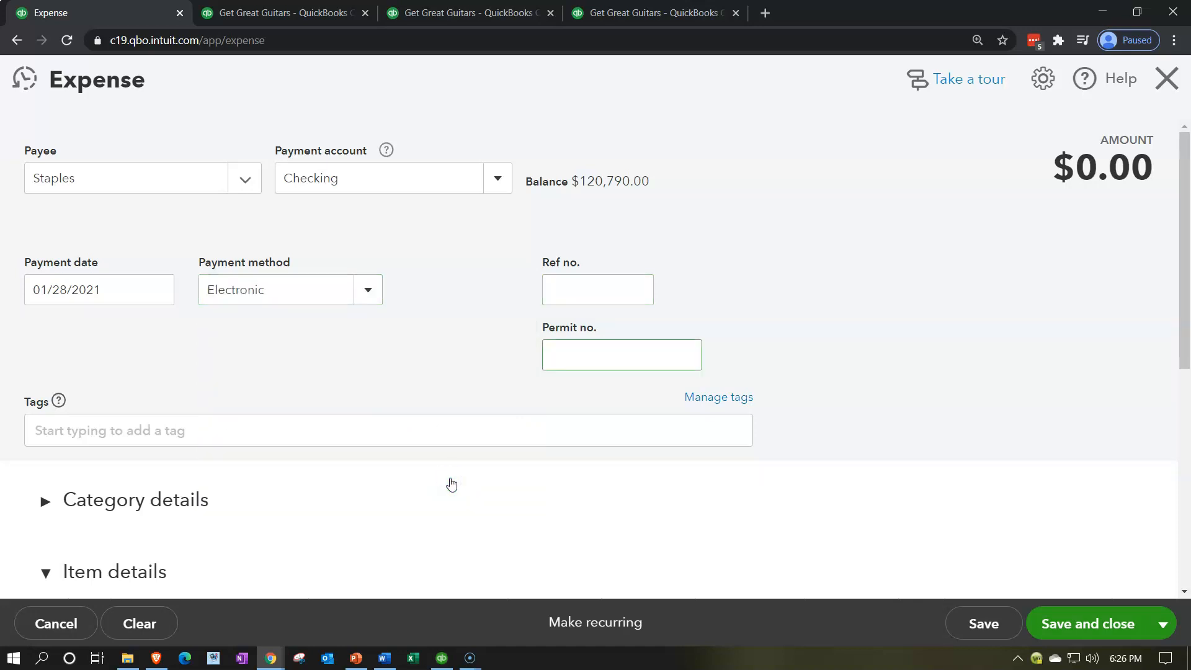
# Step: Expand the expense's category details and look up "supp" as the category on the first line
pyautogui.scroll(-3, 410, 428)
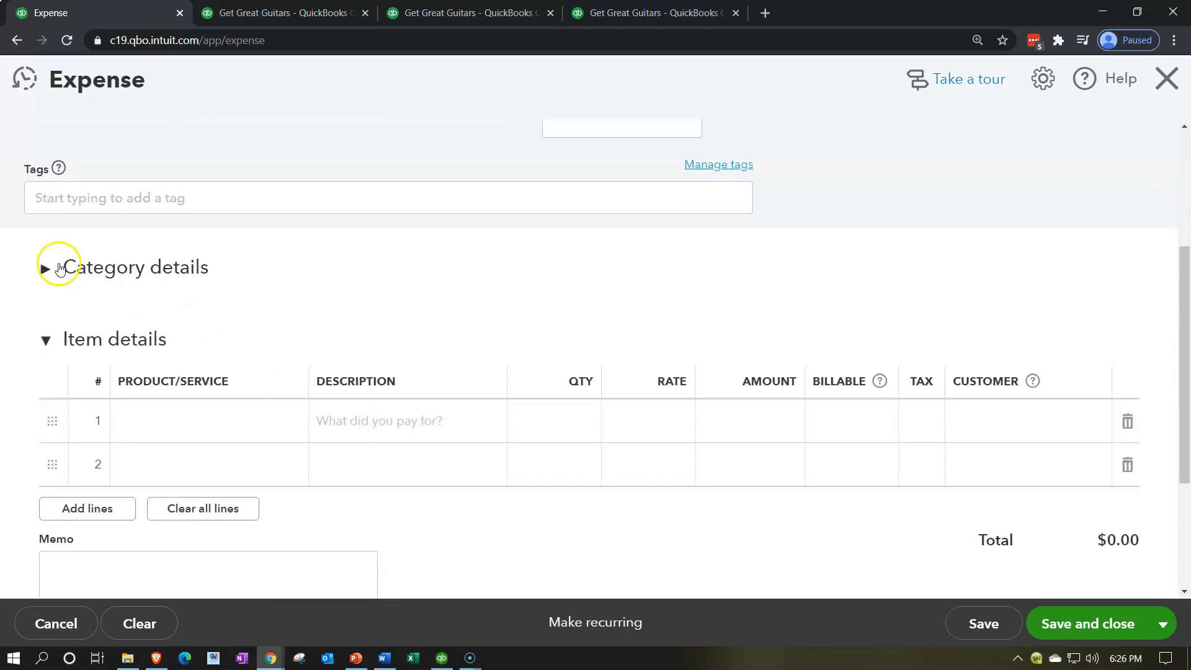
pyautogui.click(46, 269)
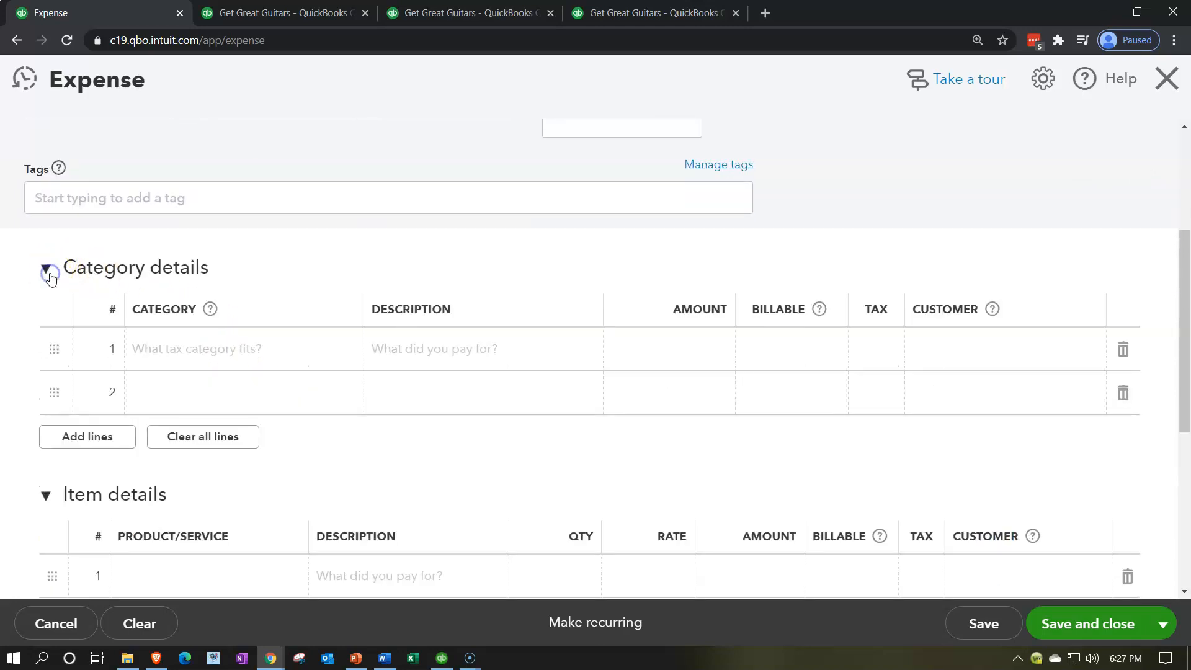
pyautogui.click(169, 348)
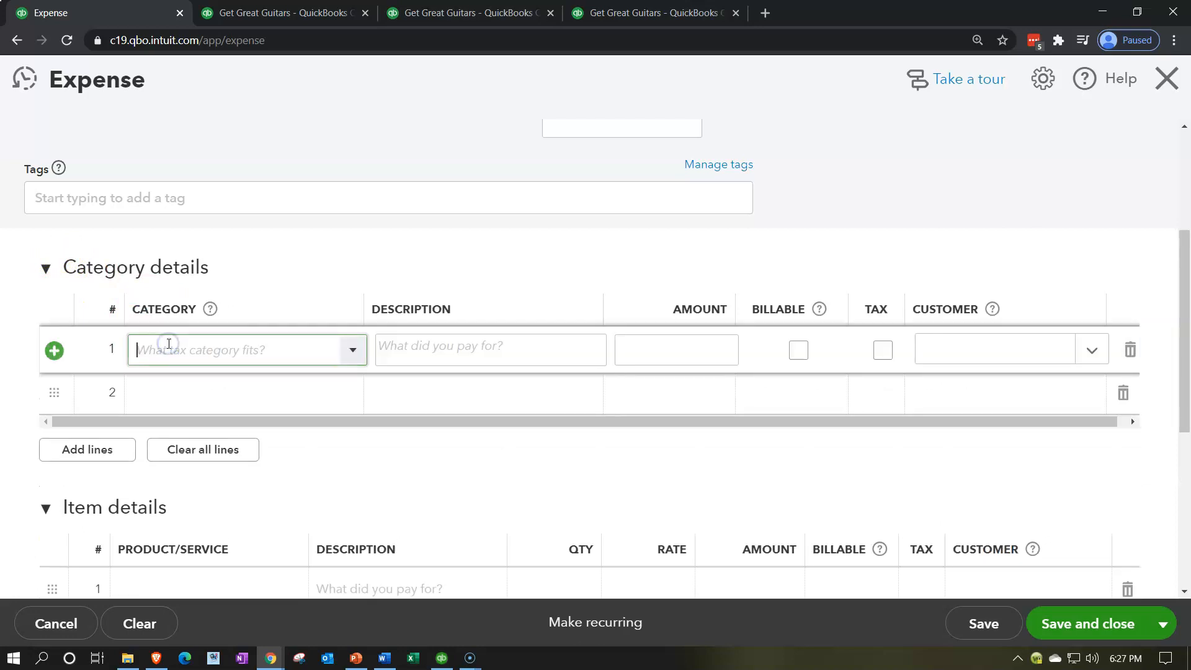
pyautogui.write('su')
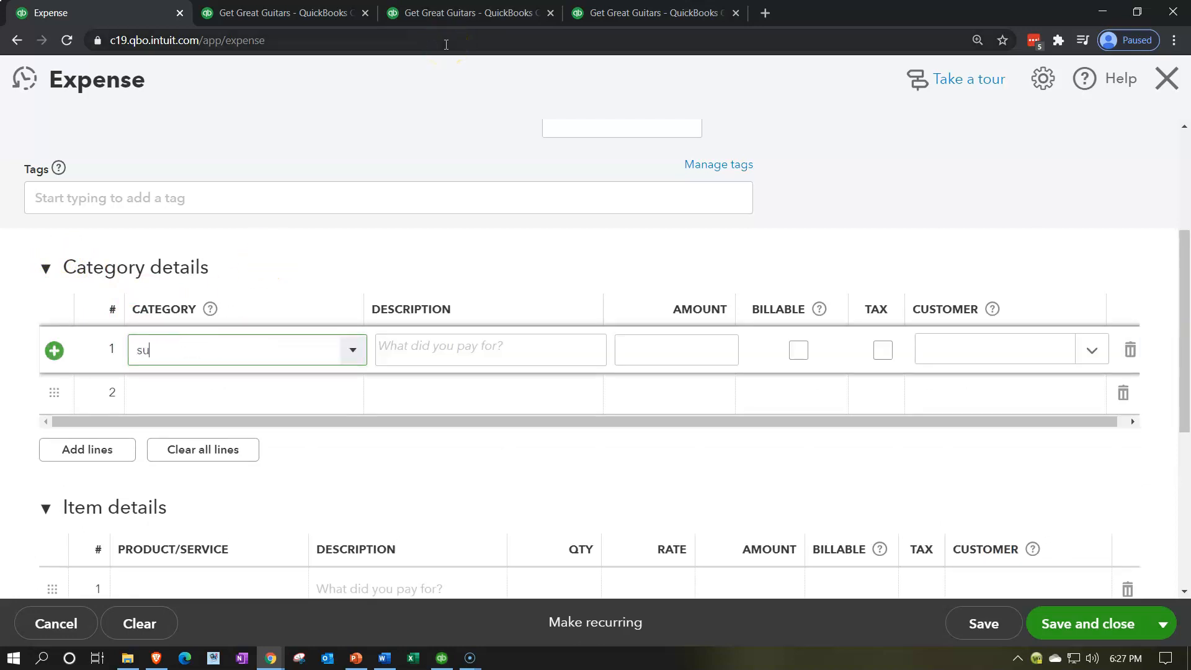
pyautogui.write('pp')
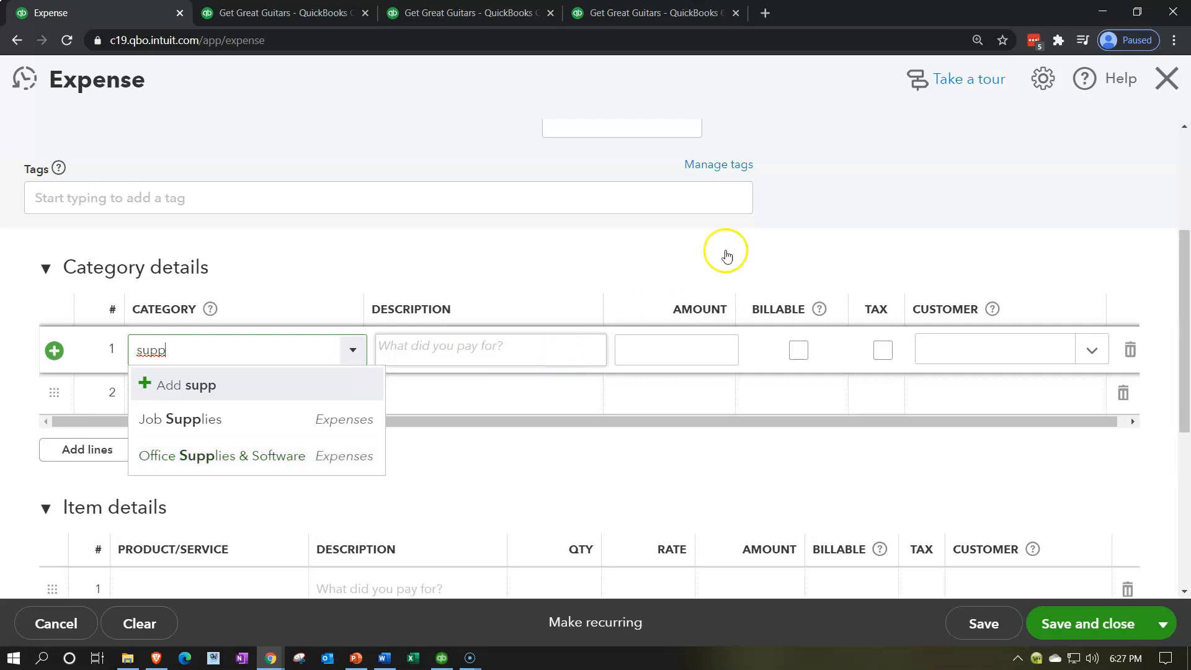
# Step: Duplicate the Trial Balance browser tab and open the Chart of Accounts in the copy
pyautogui.rightClick(697, 15)
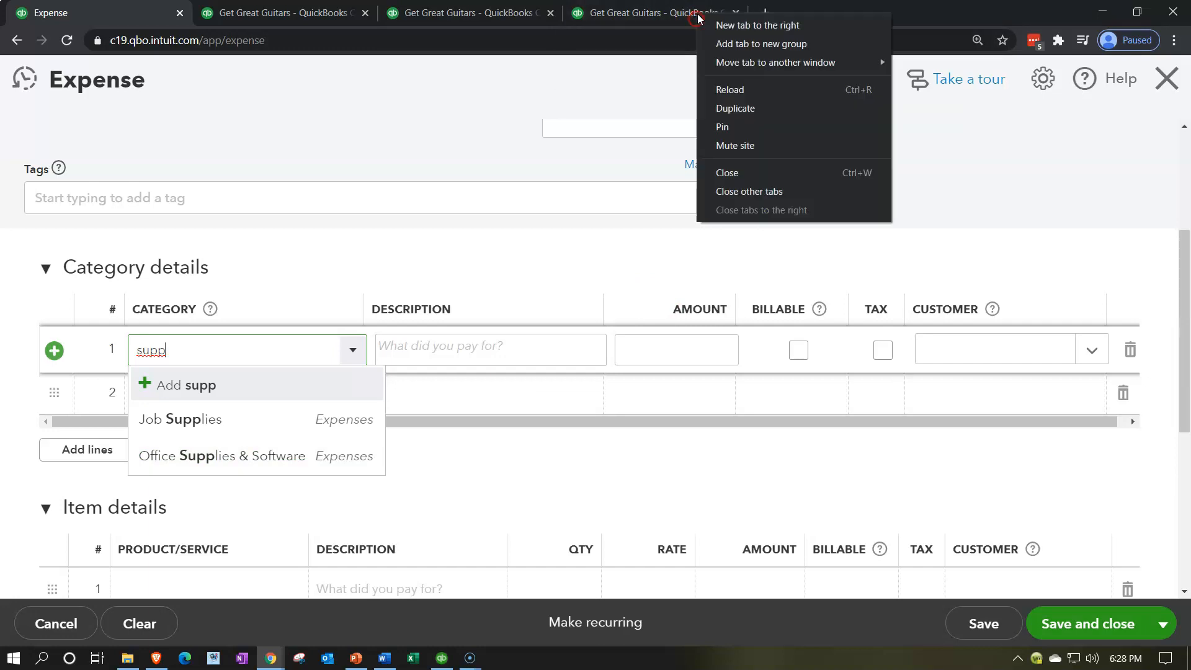
pyautogui.click(731, 112)
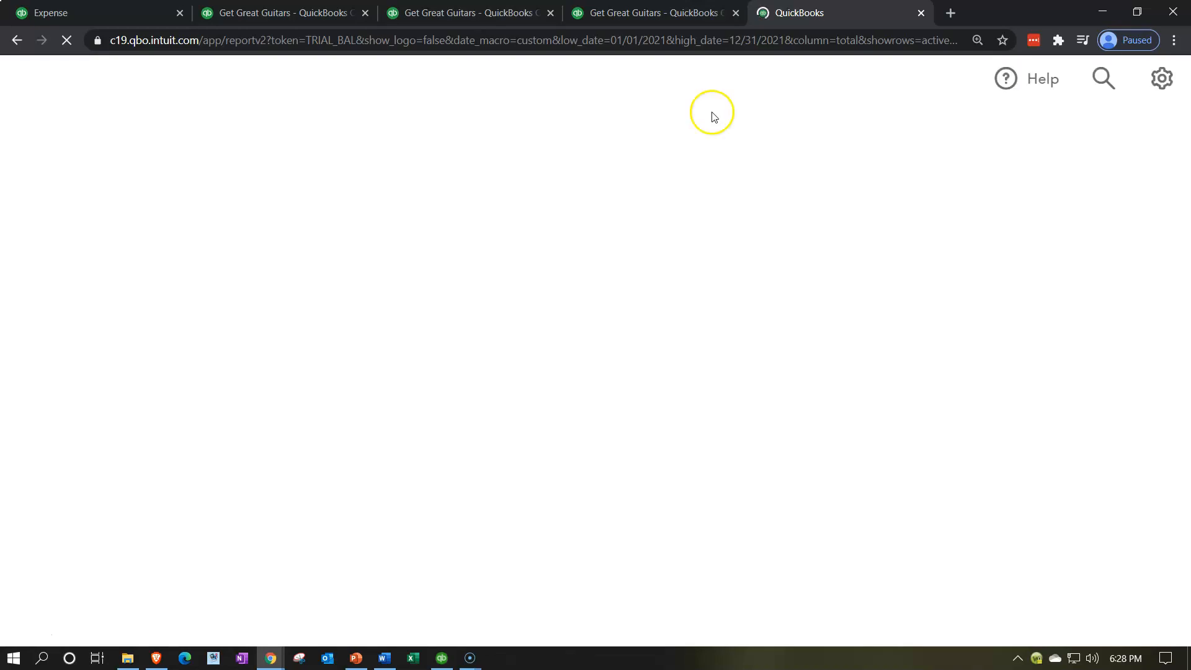
pyautogui.scroll(-1, 127, 365)
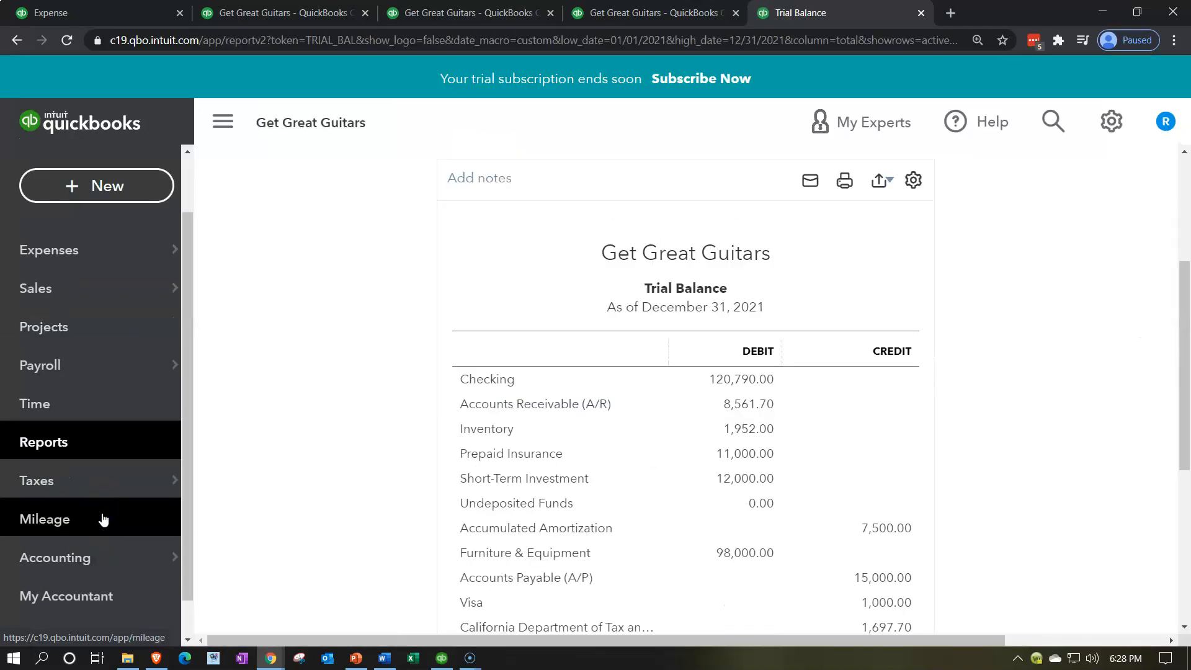
pyautogui.click(223, 124)
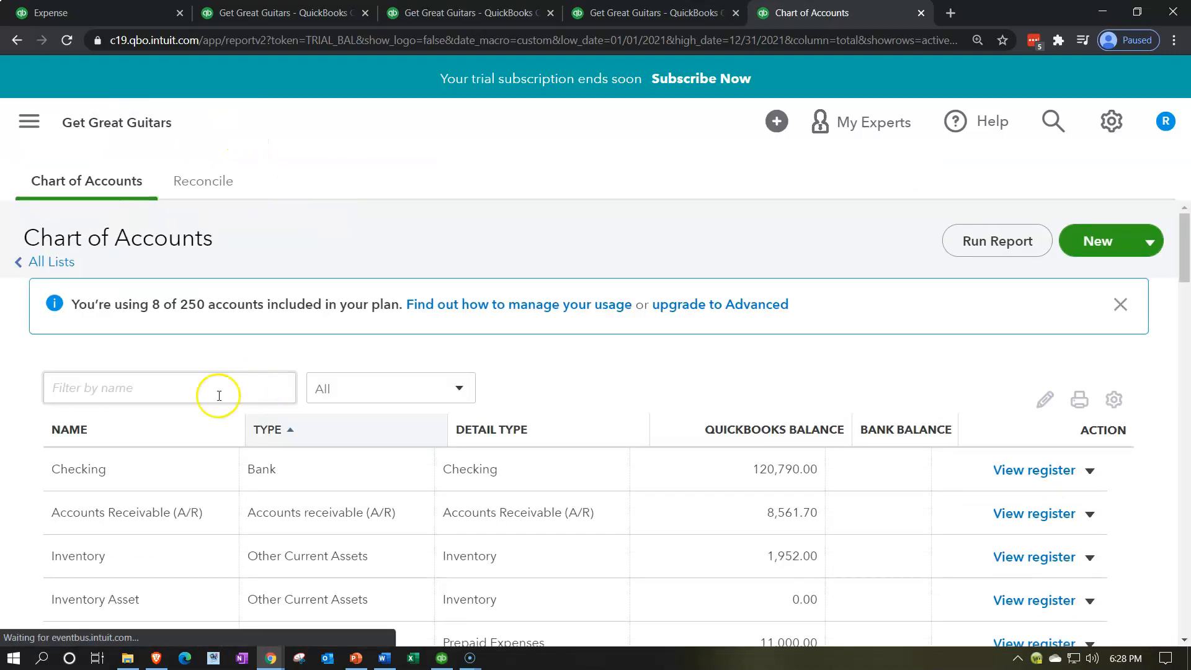
# Step: Rename the Office Supplies & Software expense account as Office Supplies and save the account
pyautogui.scroll(-6, 200, 402)
pyautogui.scroll(-3, 172, 421)
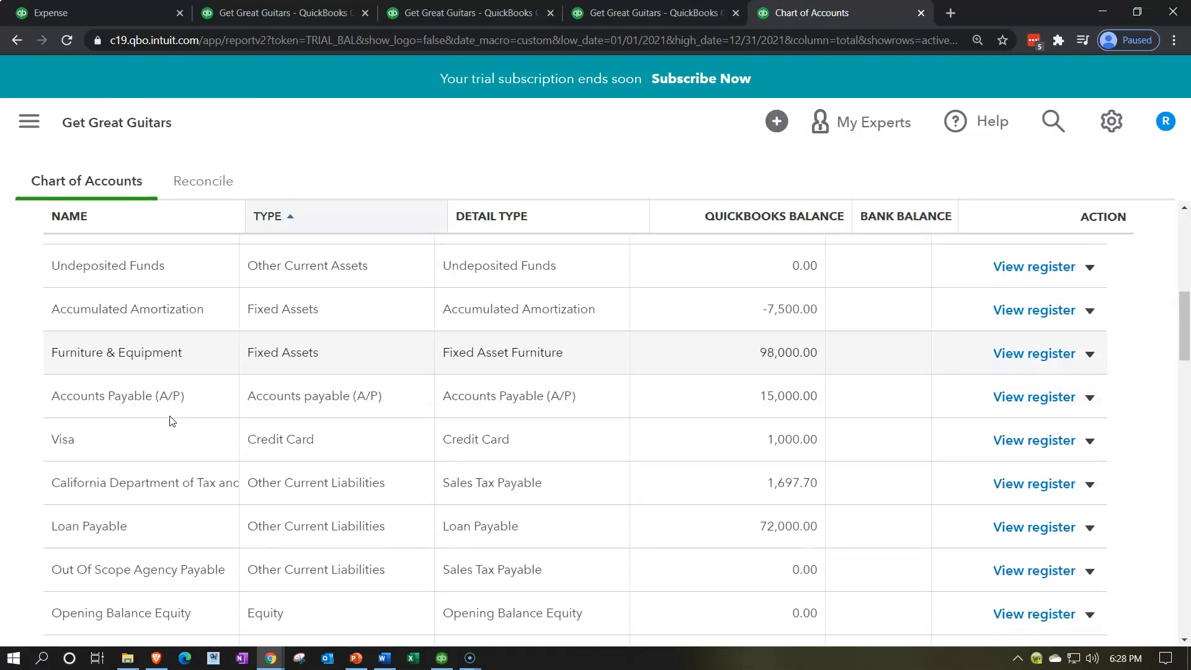
pyautogui.scroll(-8, 172, 421)
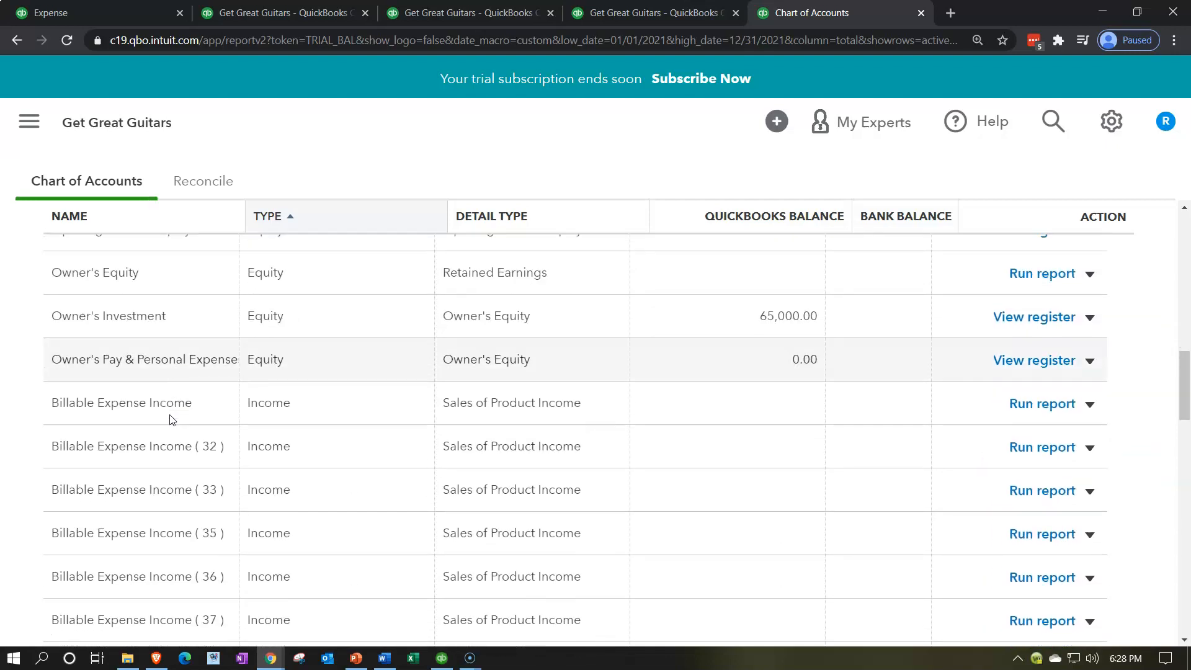
pyautogui.scroll(-7, 173, 420)
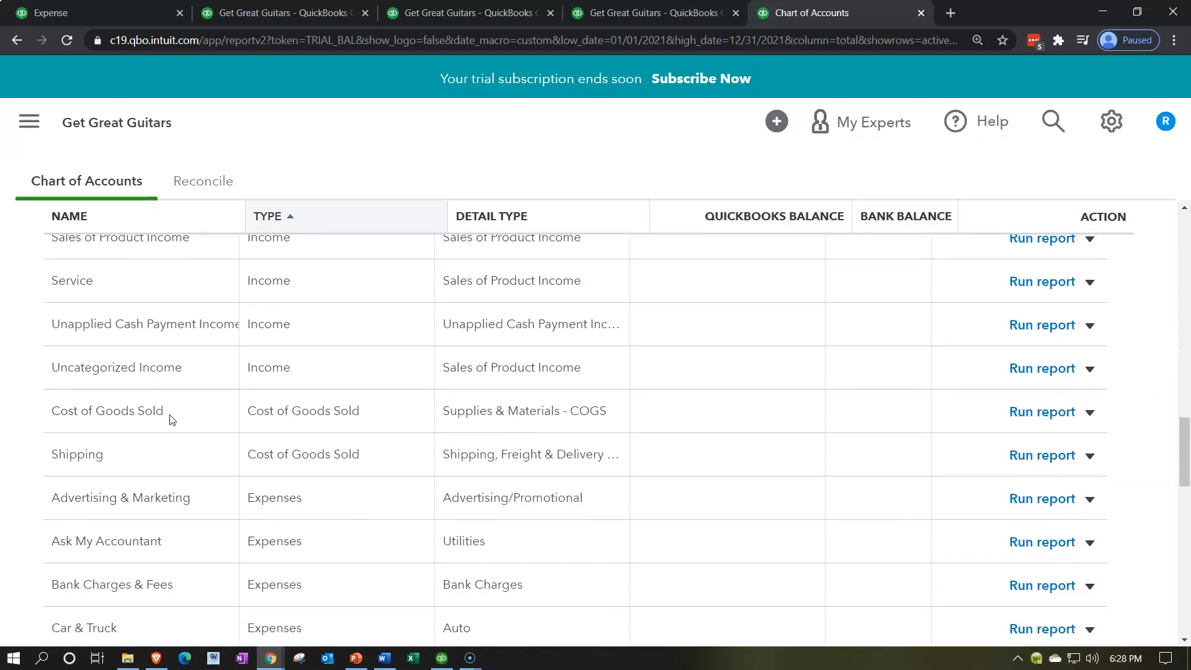
pyautogui.scroll(-5, 172, 420)
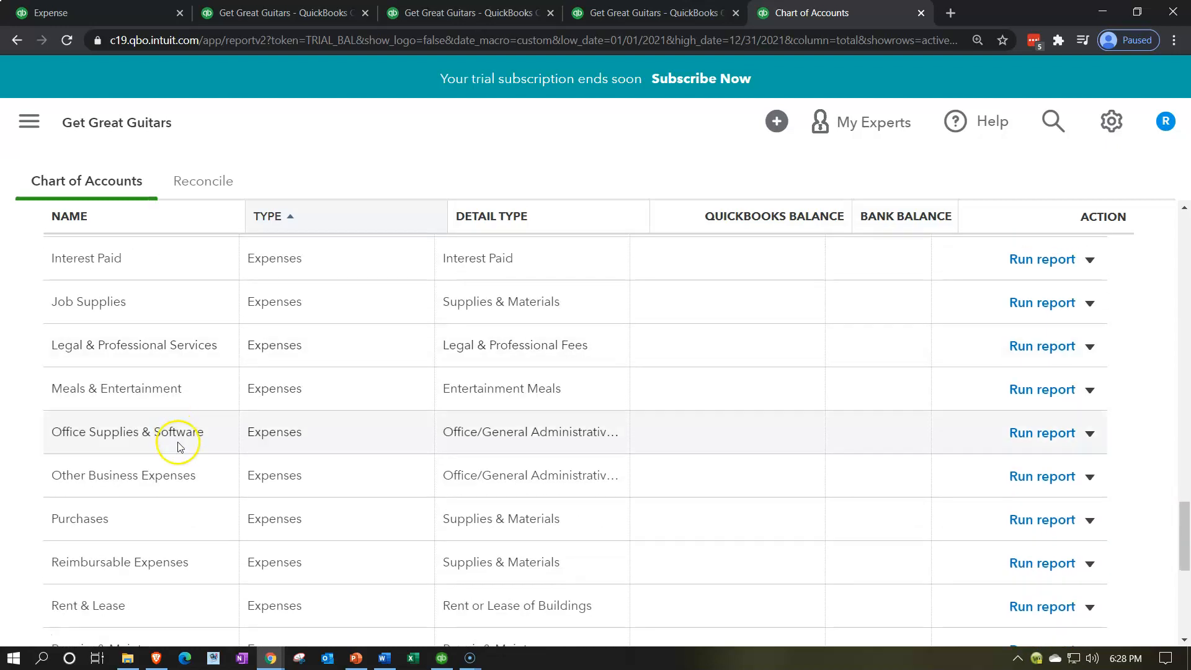
pyautogui.click(1090, 434)
pyautogui.click(1035, 457)
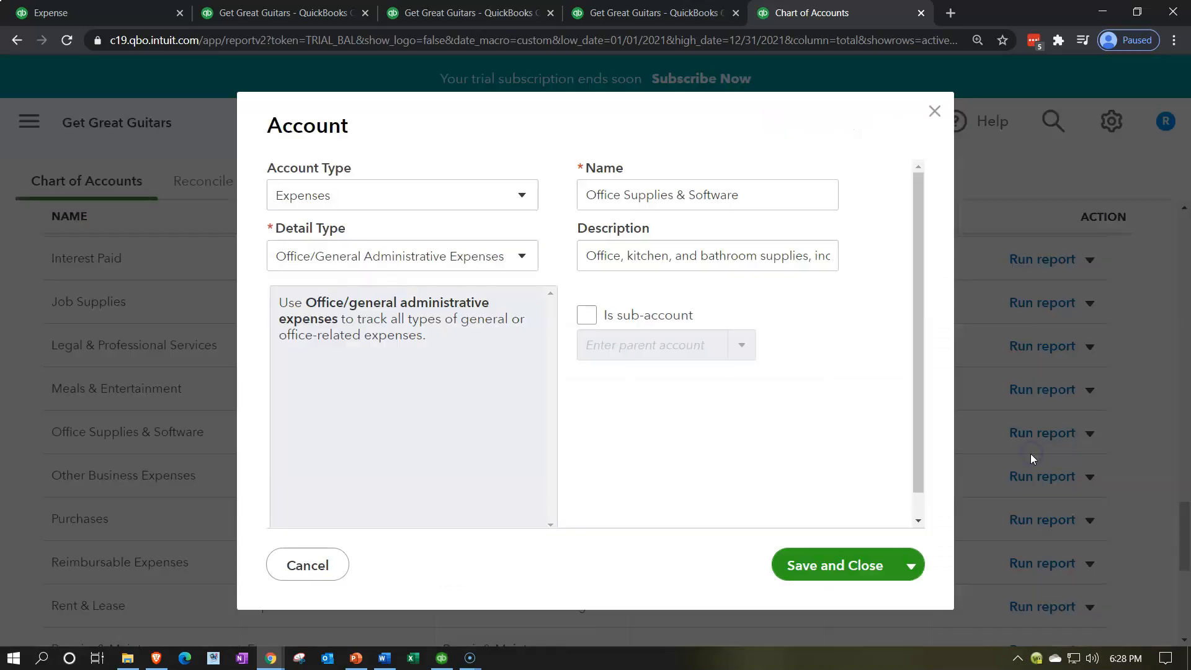
pyautogui.tripleClick(787, 201)
pyautogui.press('End')
pyautogui.press('BackSpace')
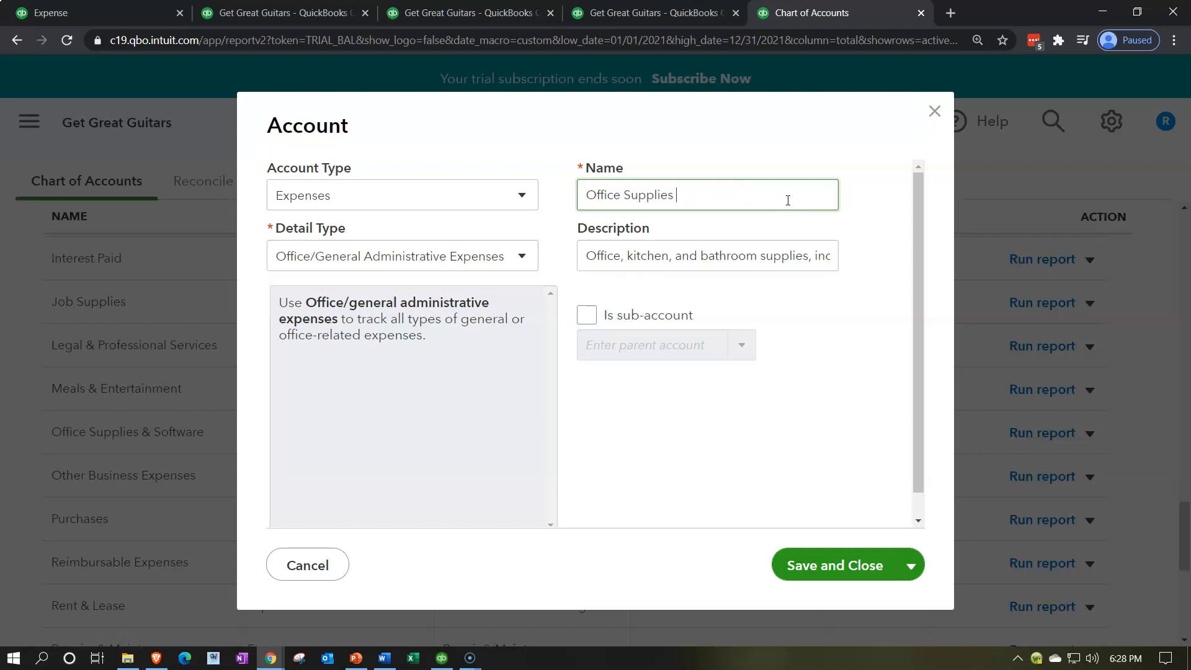
pyautogui.click(845, 565)
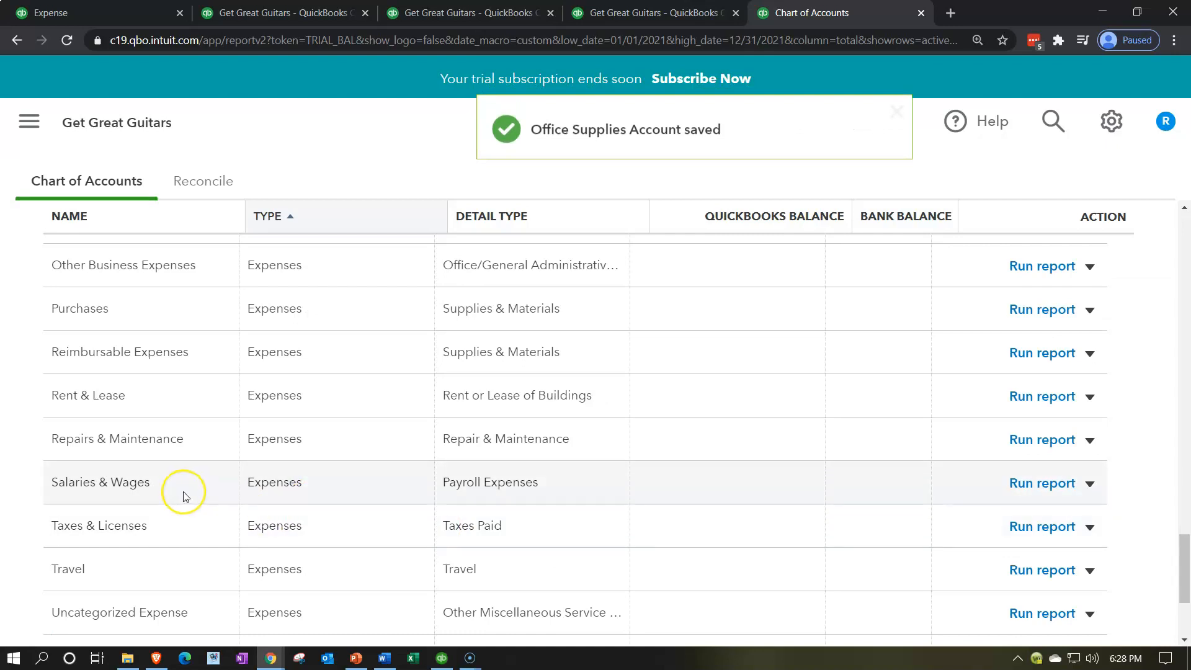
# Step: Review the expense accounts in the Chart of Accounts, including Office Supplies and Job Supplies
pyautogui.scroll(-1, 186, 493)
pyautogui.scroll(-3, 183, 497)
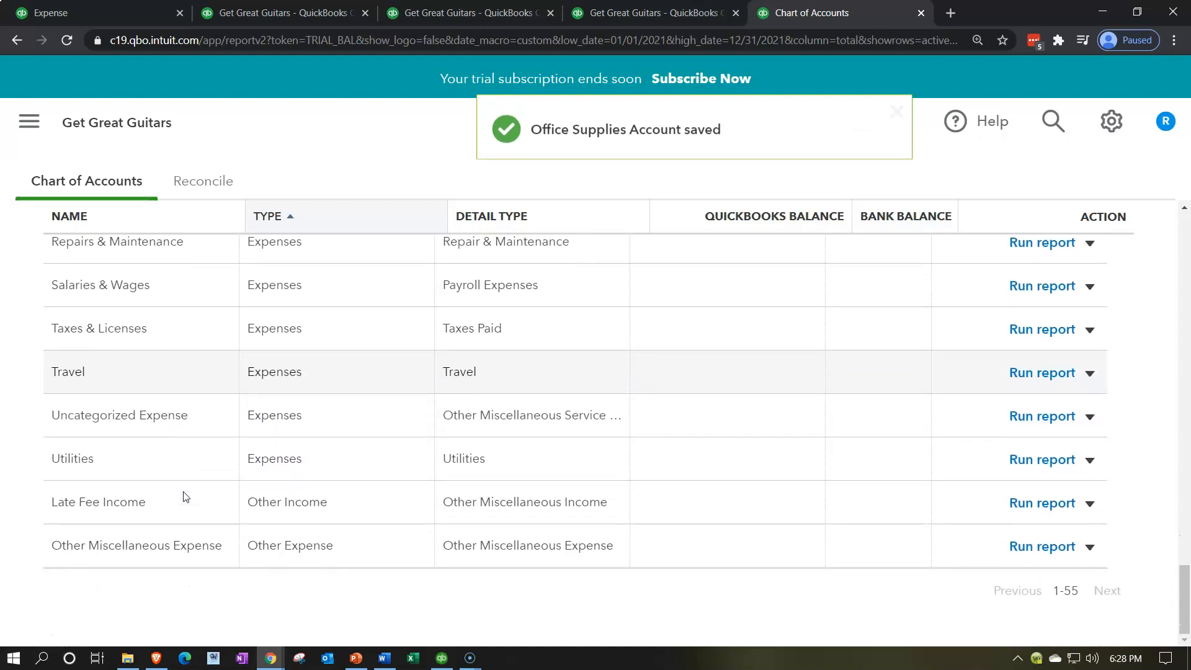
pyautogui.scroll(3, 184, 496)
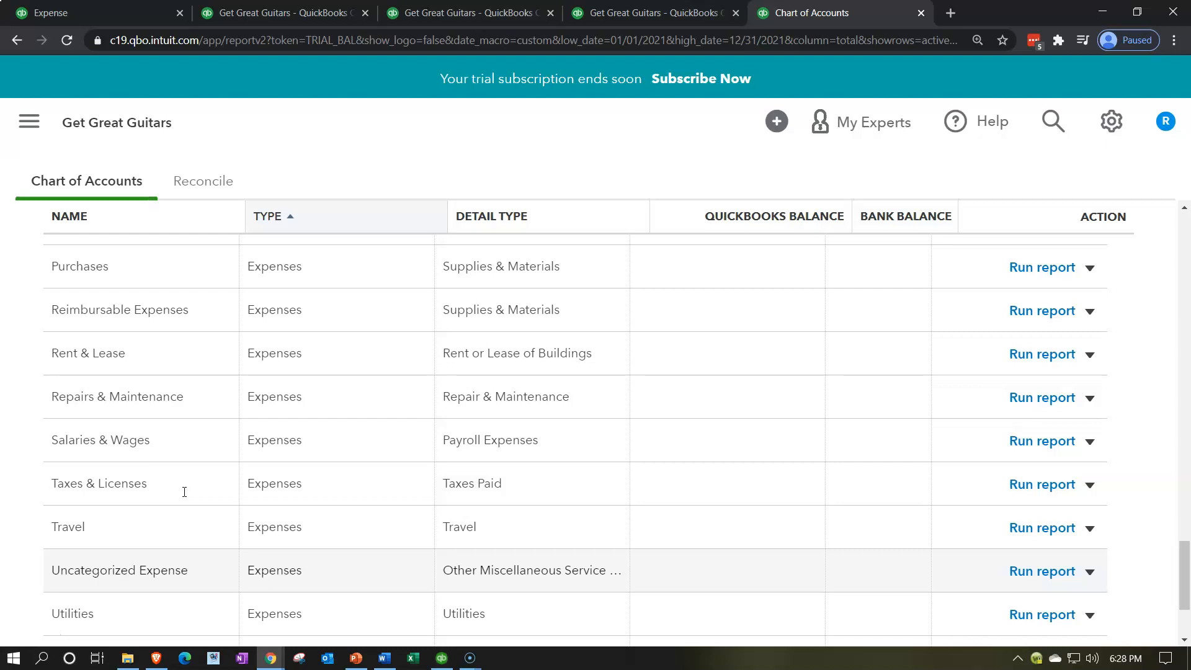
pyautogui.scroll(-3, 184, 492)
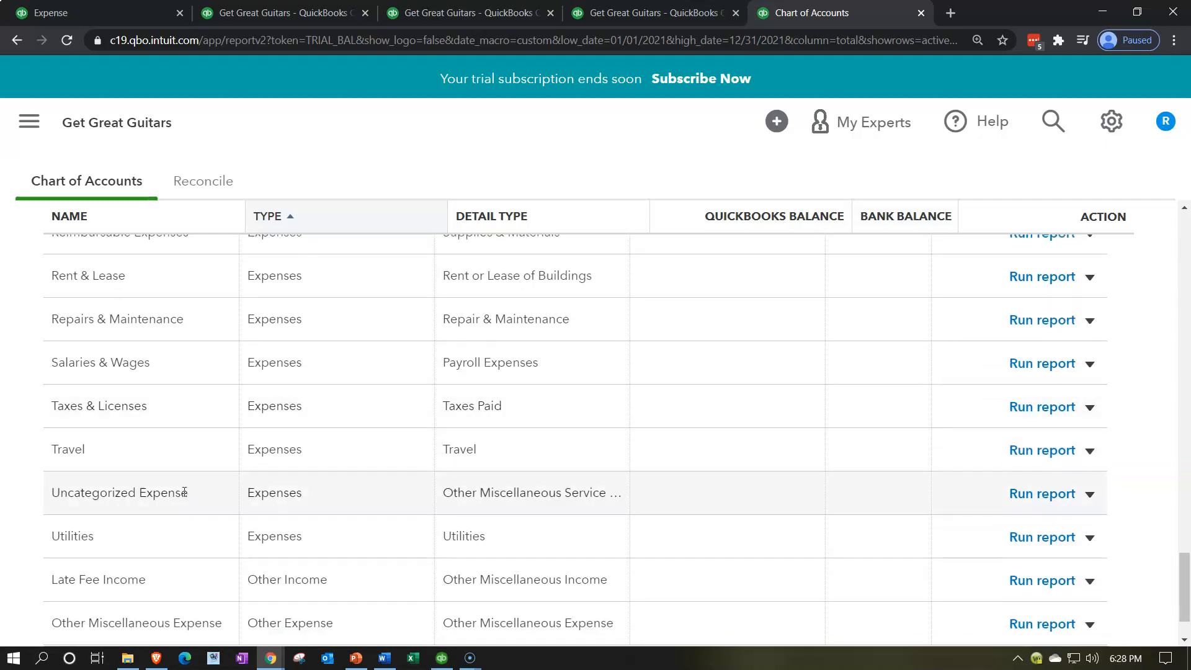
pyautogui.scroll(6, 184, 492)
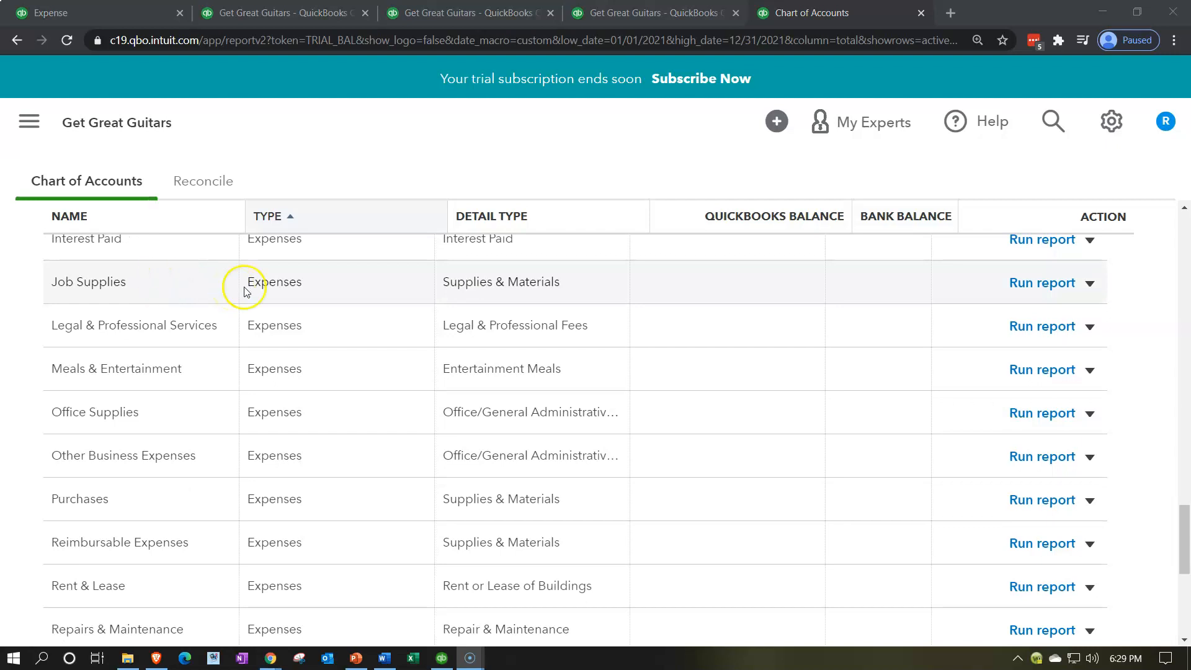
# Step: Make the Job Supplies expense account inactive in the Chart of Accounts and confirm the inactivation
pyautogui.click(1091, 284)
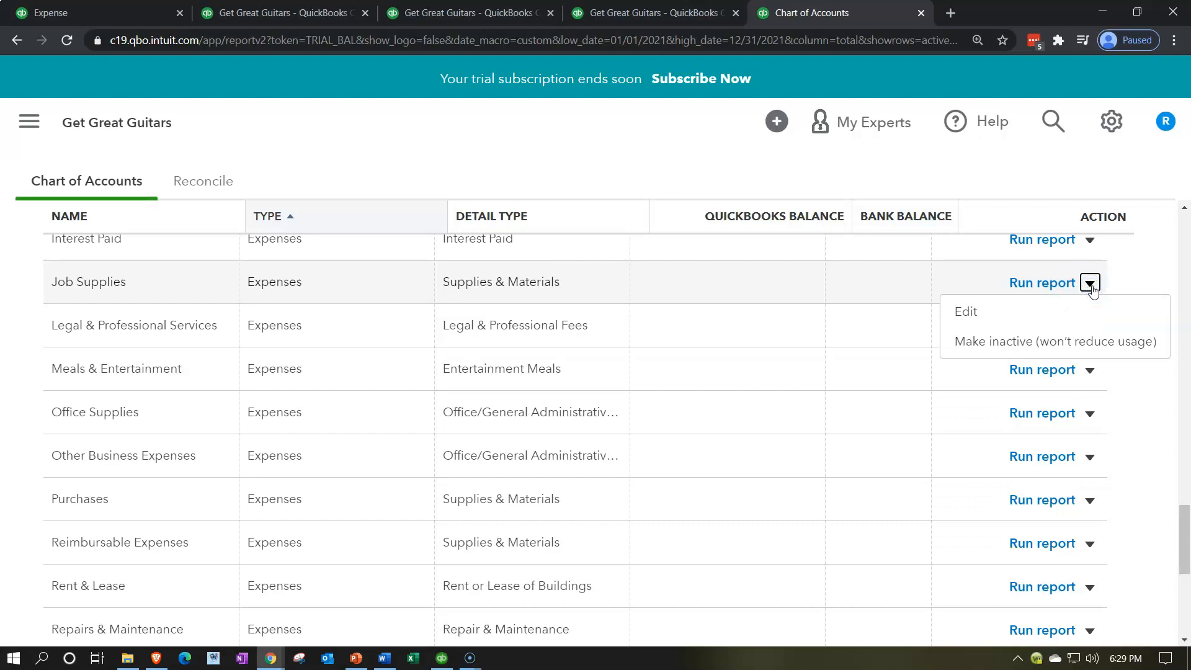
pyautogui.click(1083, 345)
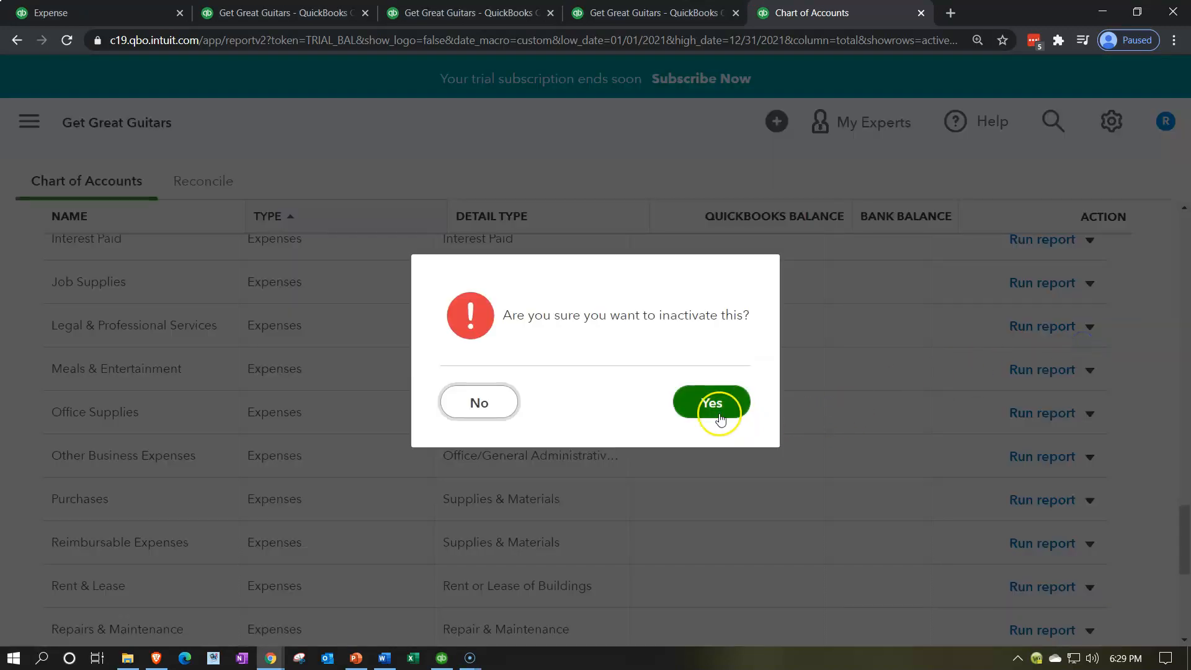
pyautogui.click(714, 406)
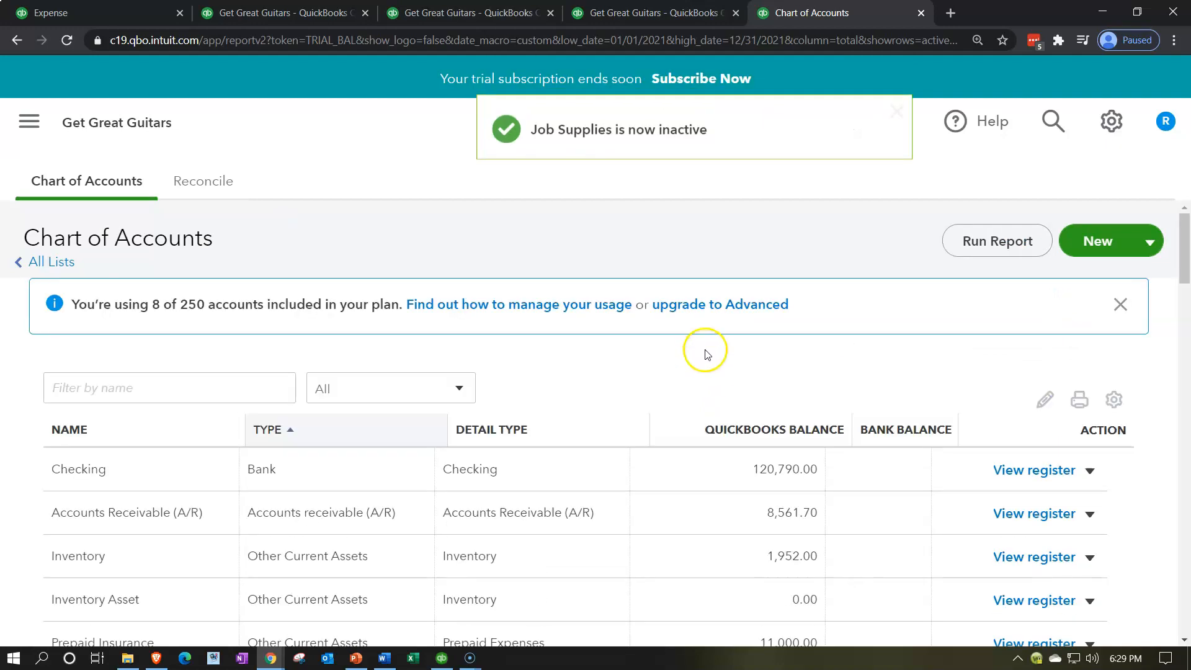
# Step: Return to the Staples expense, discard the new account form, and enter Office Supplies with an amount of 500.00 on the first category line
pyautogui.click(106, 12)
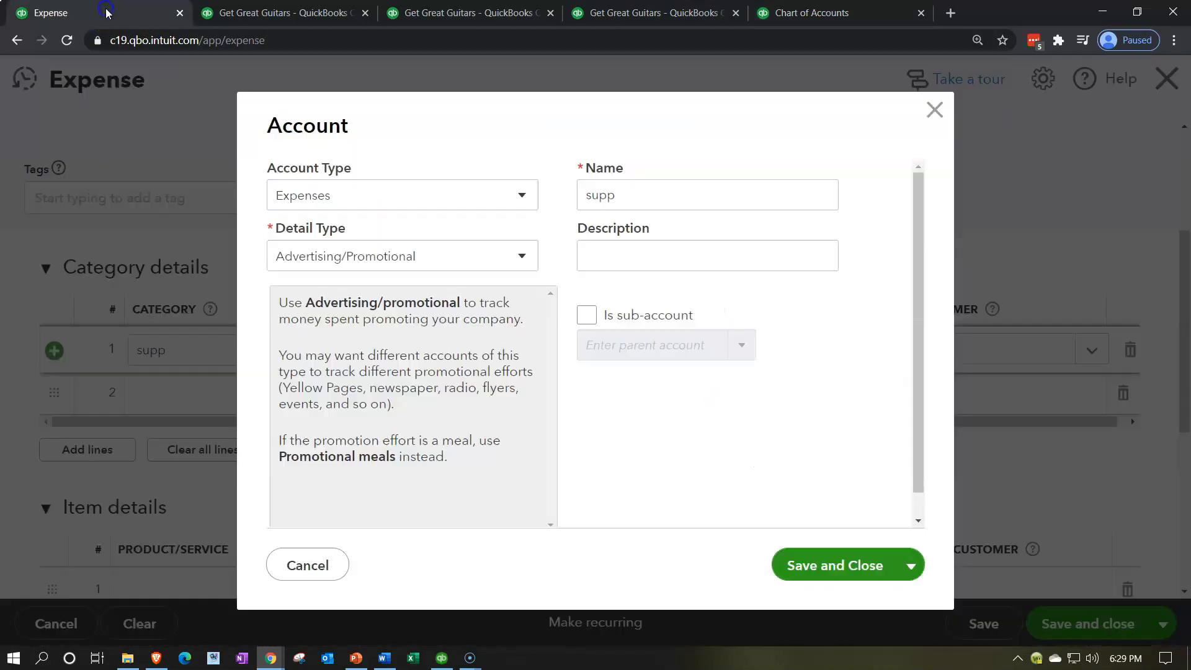
pyautogui.click(935, 112)
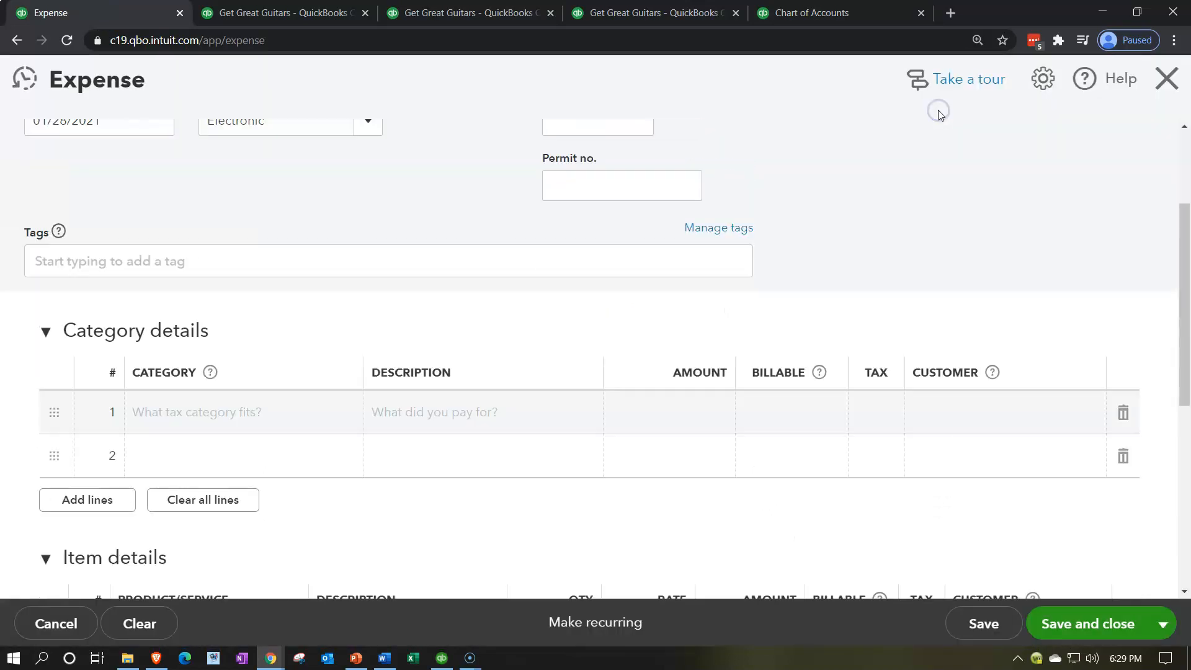
pyautogui.click(199, 410)
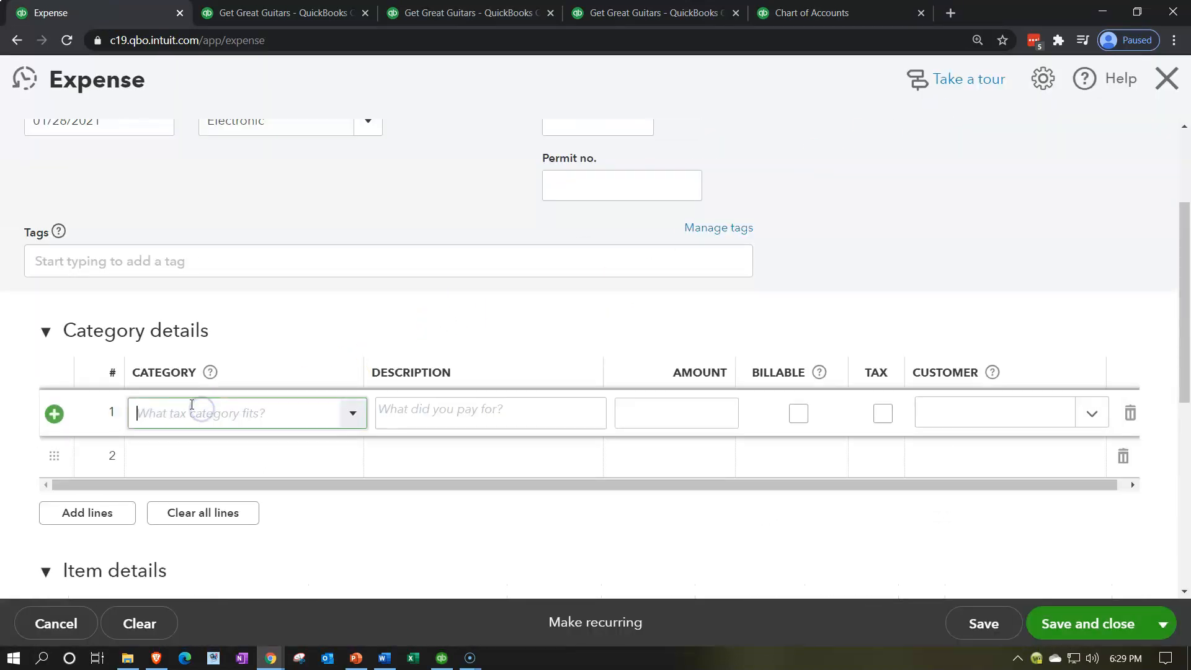
pyautogui.write('supp')
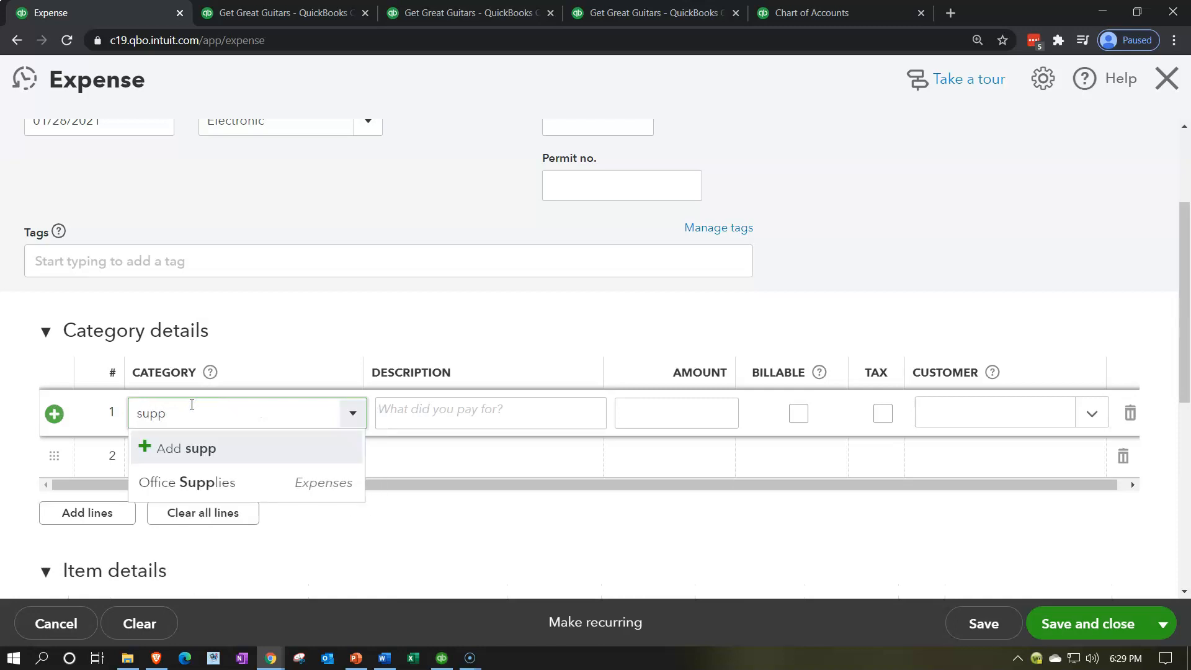
pyautogui.press('Down')
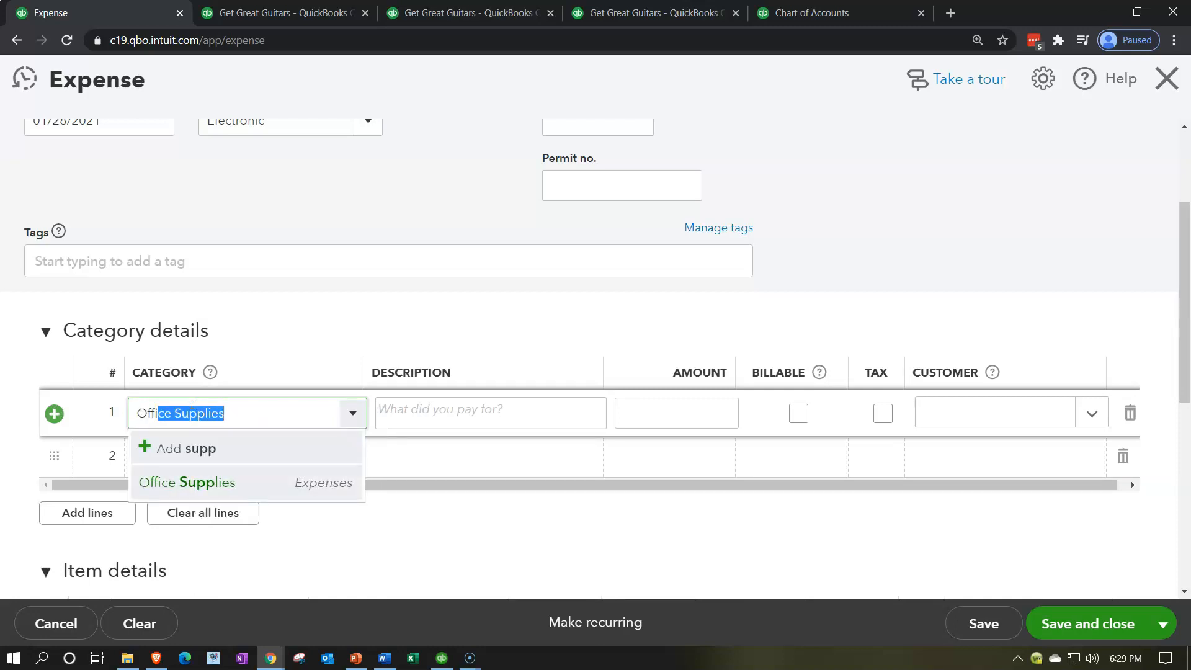
pyautogui.press('Tab')
pyautogui.press('Tab')
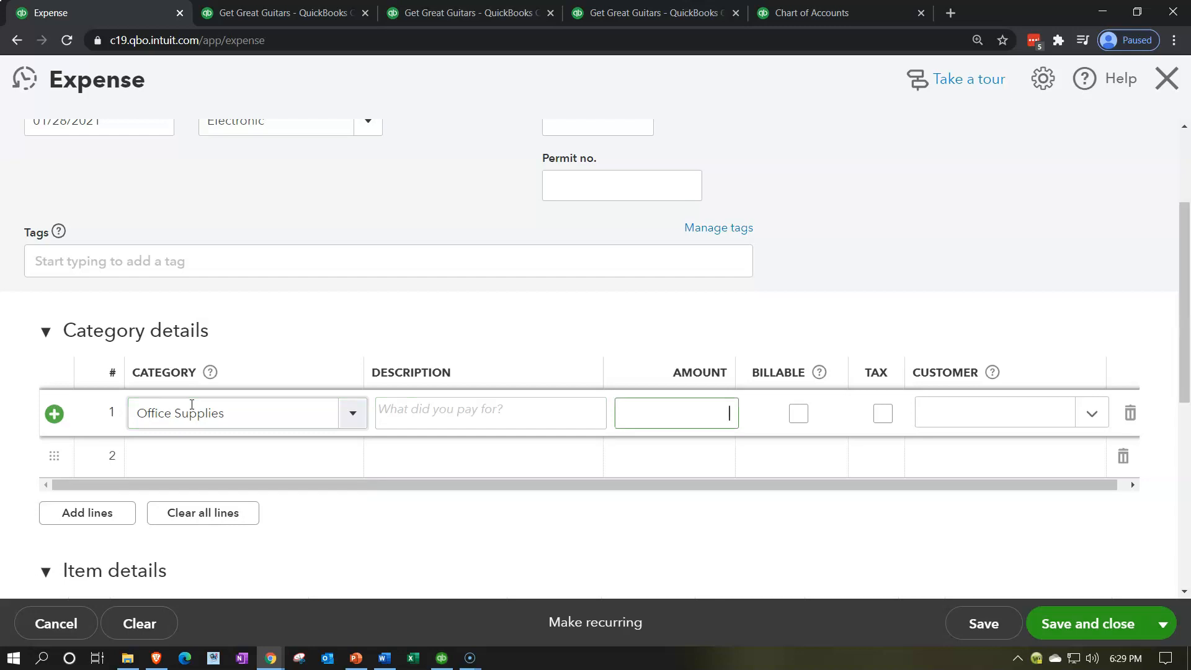
pyautogui.press('Tab')
pyautogui.press('Tab')
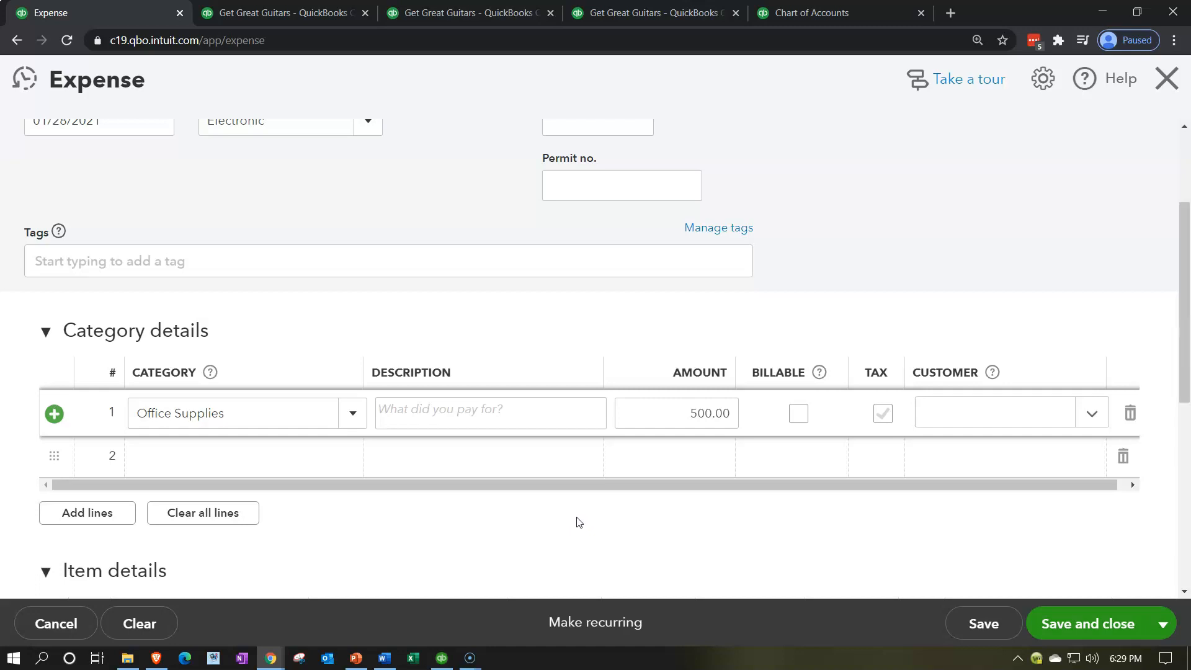
# Step: Check the Staples expense details, and save and close the expense
pyautogui.scroll(3, 579, 521)
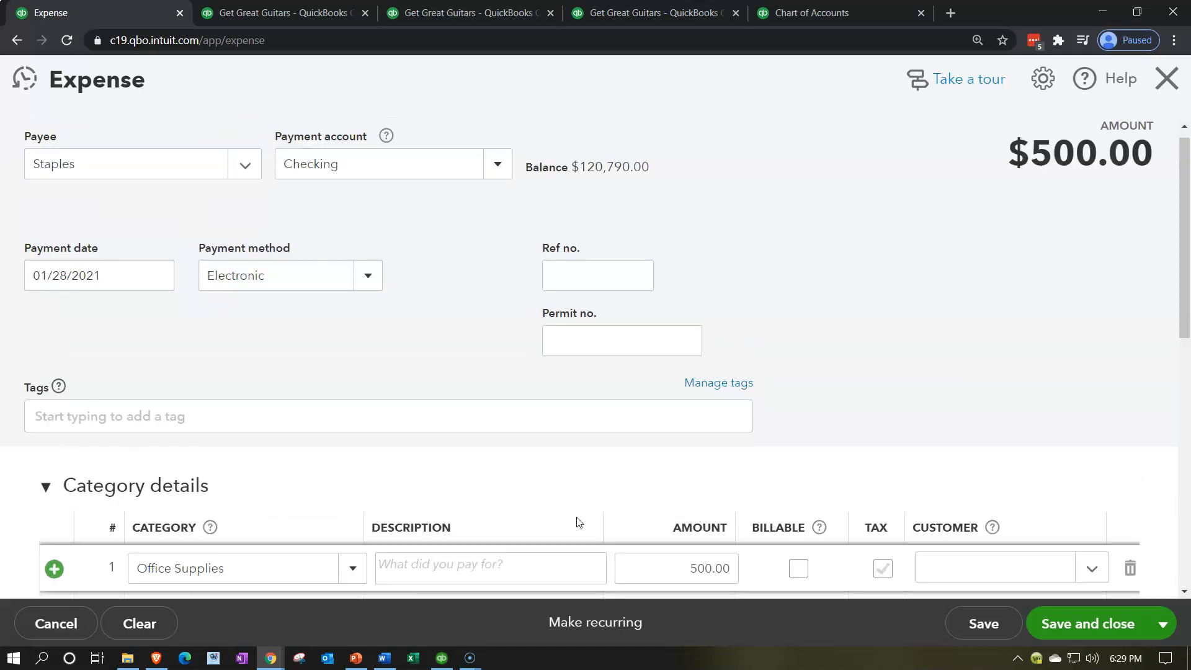
pyautogui.scroll(-1, 579, 522)
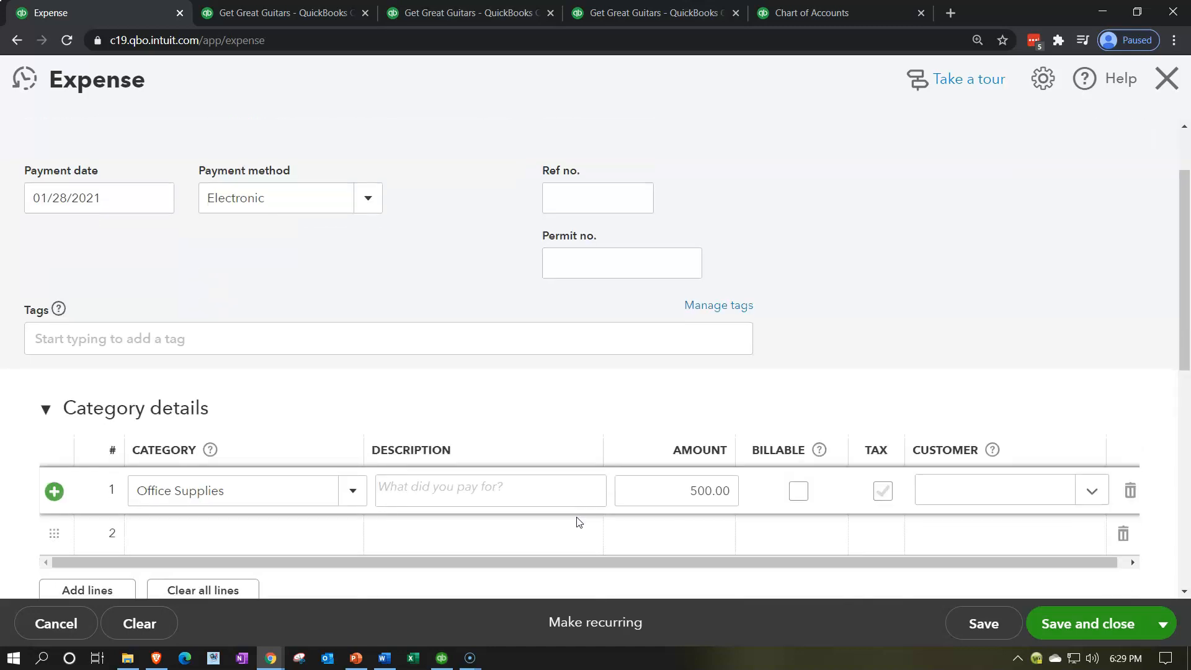
pyautogui.scroll(-1, 578, 522)
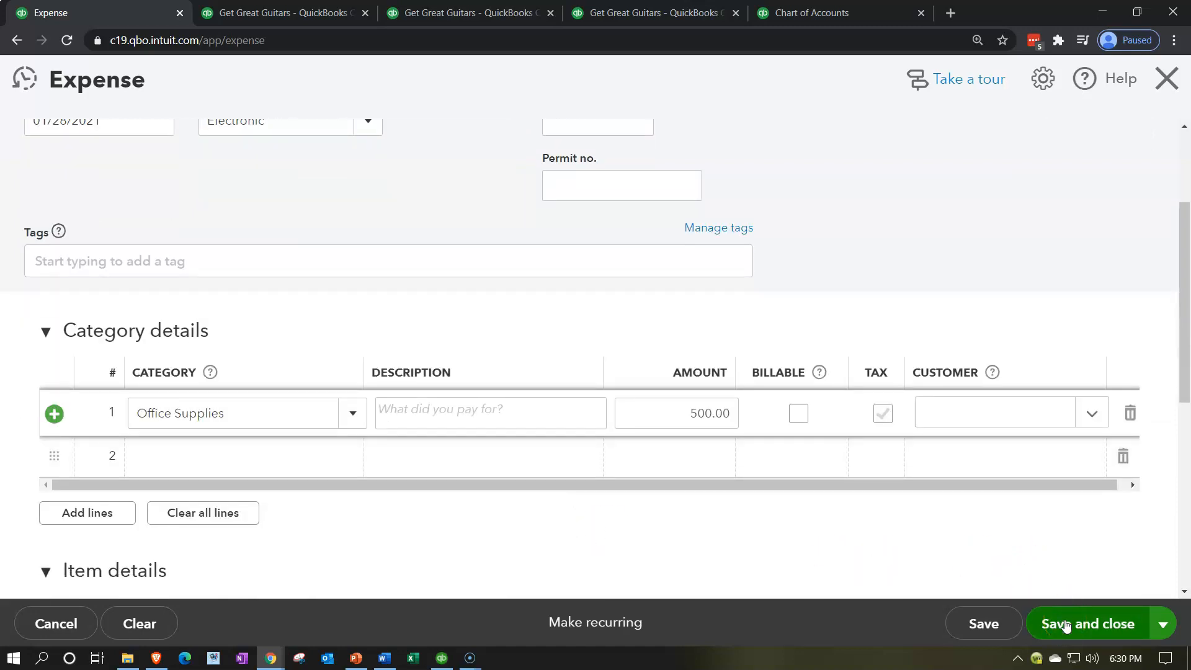
pyautogui.click(1065, 625)
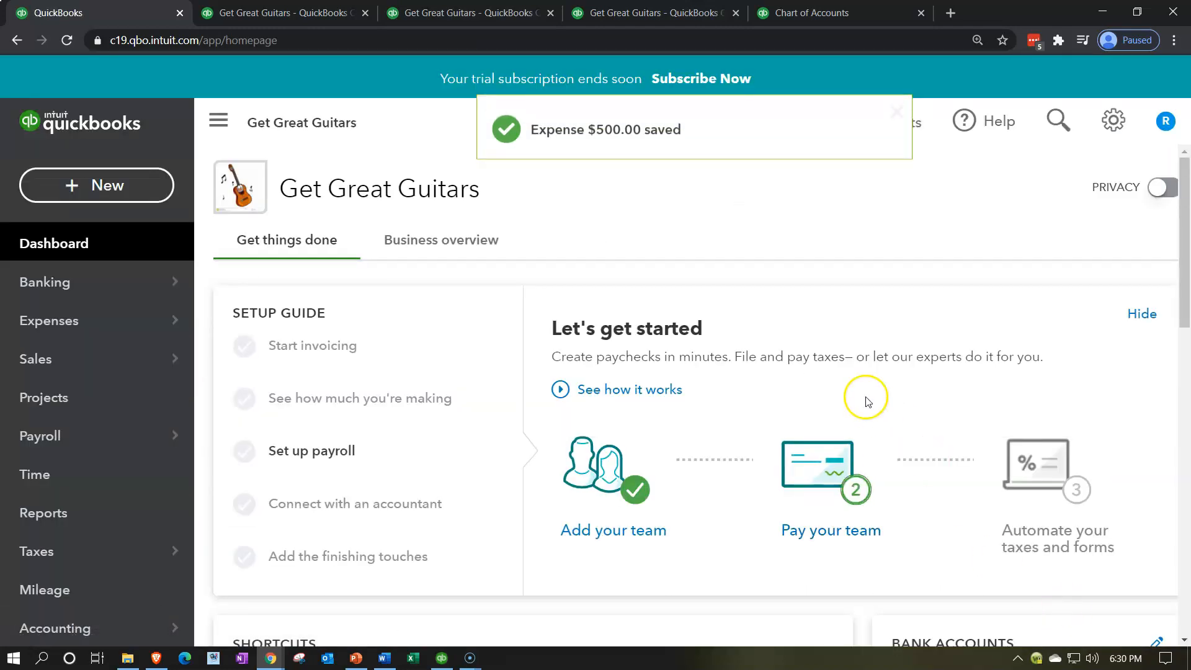
# Step: Rerun the 2021 Balance Sheet report to include the Staples expense
pyautogui.click(314, 16)
pyautogui.scroll(5, 490, 453)
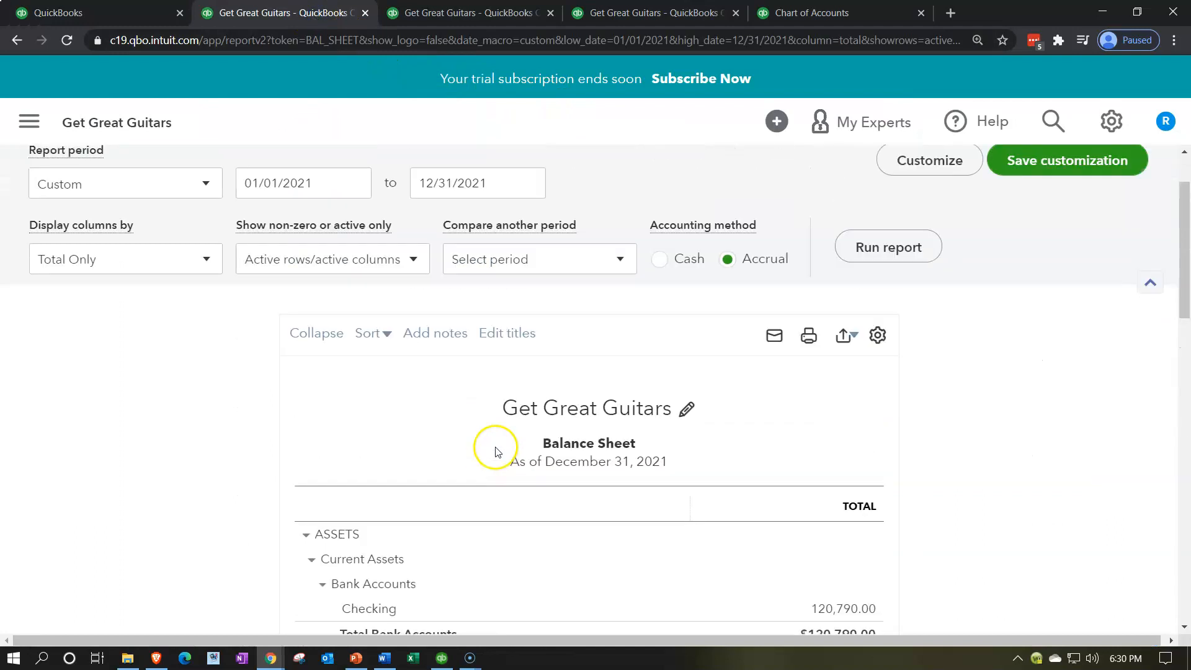
pyautogui.click(854, 237)
pyautogui.scroll(-3, 554, 380)
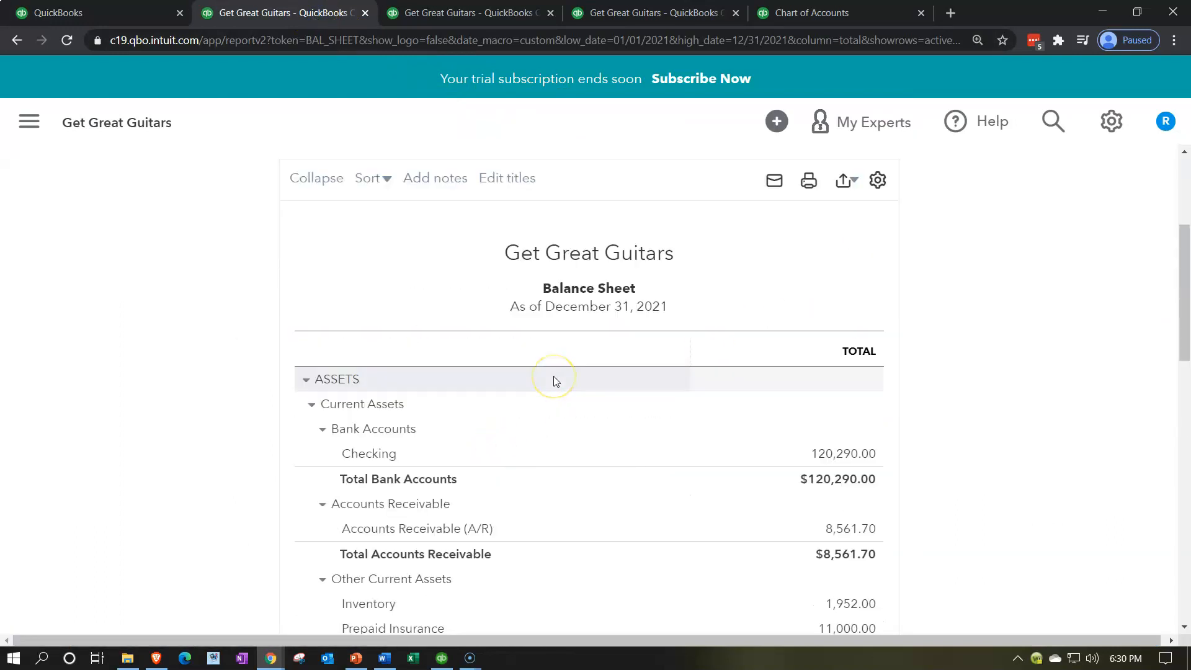
# Step: Drill into the Checking balance, check the Staples expense in the transaction report, and return to the Balance Sheet
pyautogui.click(832, 375)
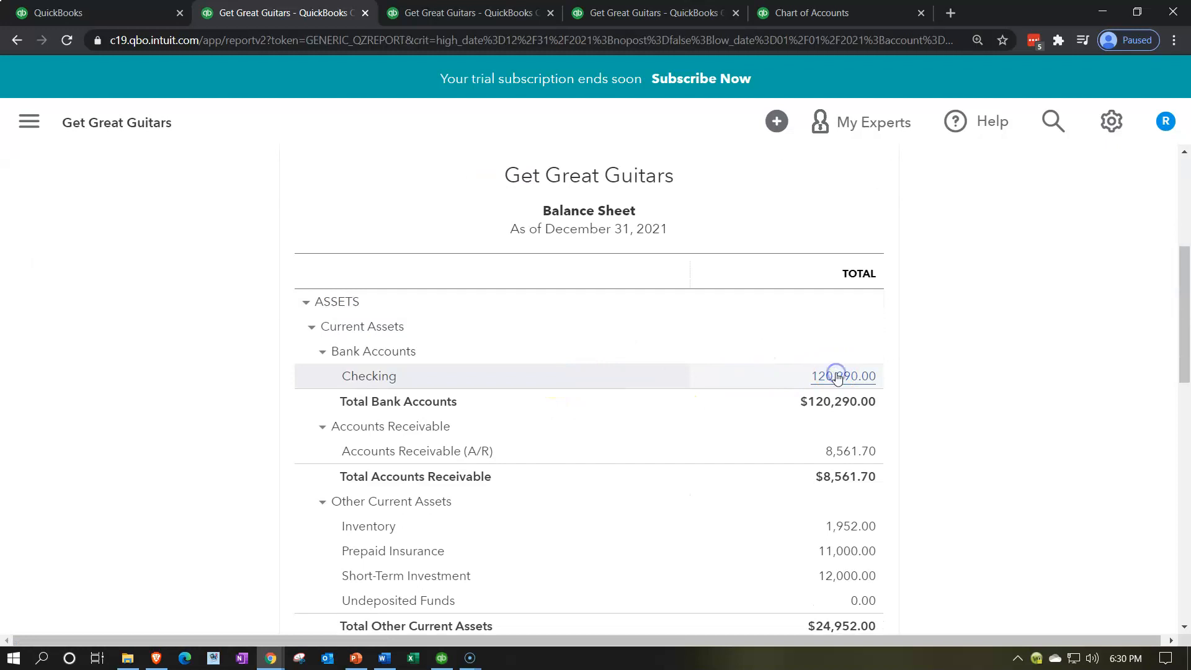
pyautogui.scroll(-6, 838, 377)
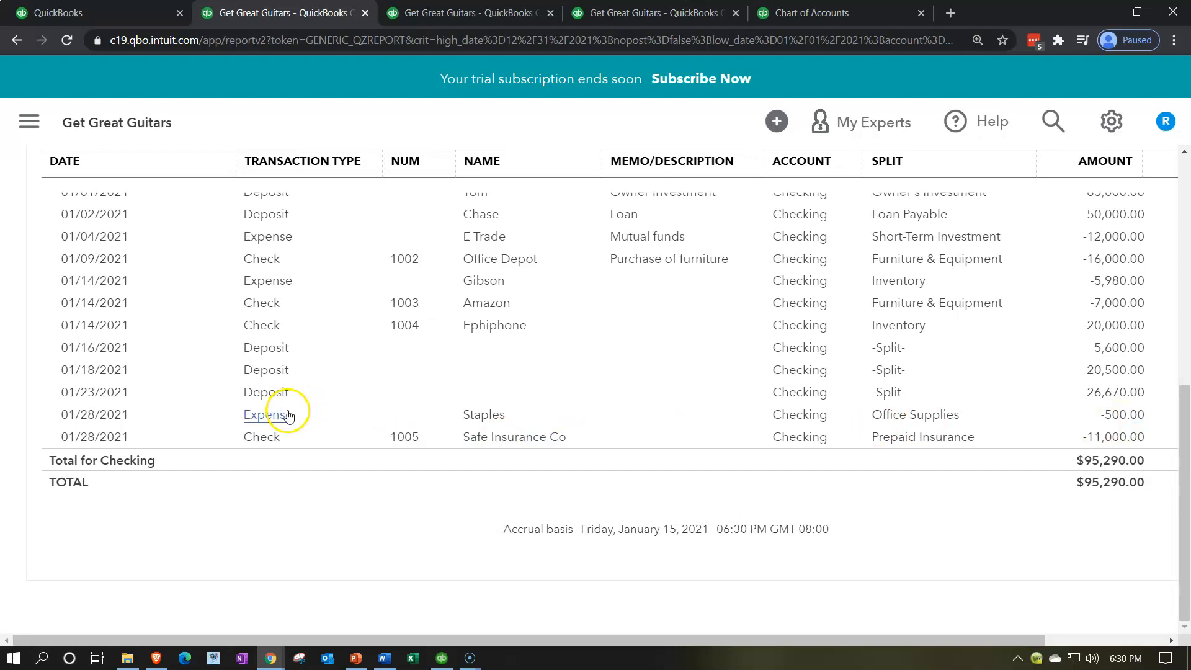
pyautogui.scroll(10, 248, 459)
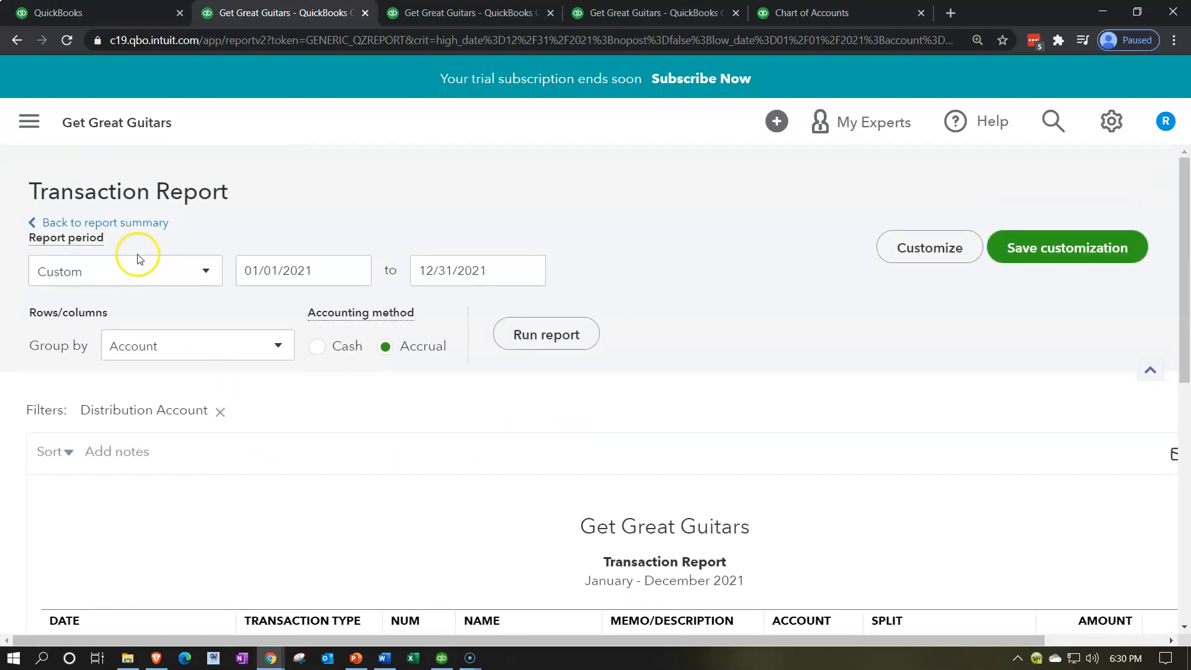
pyautogui.scroll(-8, 178, 380)
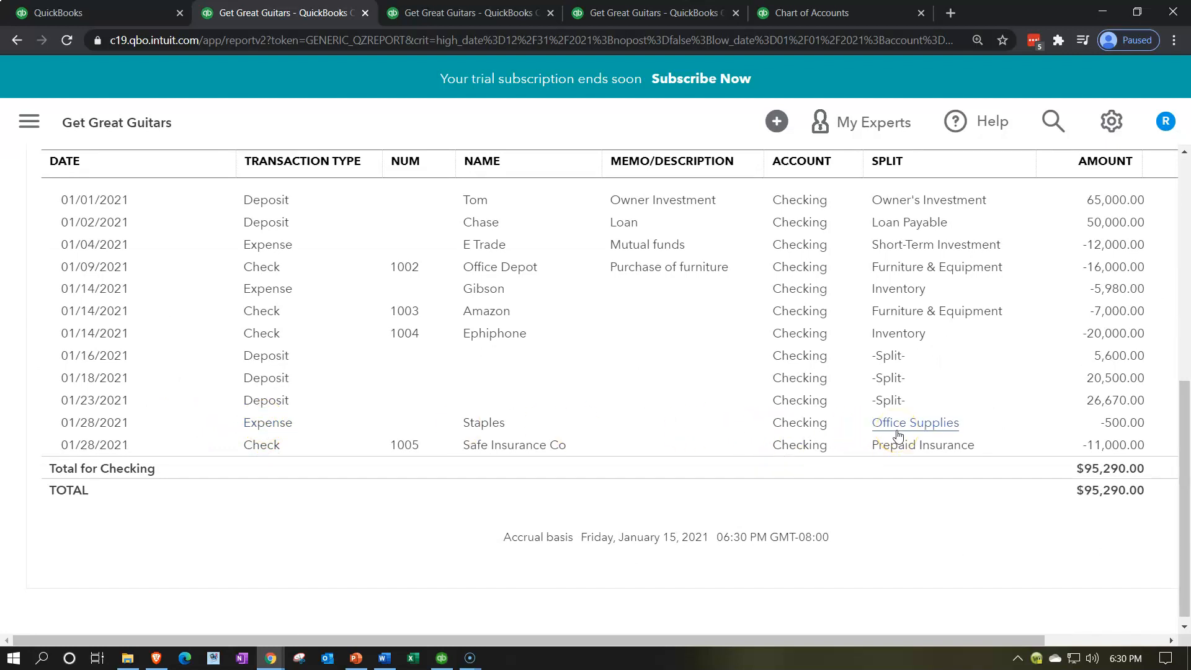
pyautogui.scroll(8, 283, 426)
pyautogui.click(139, 228)
pyautogui.scroll(-5, 255, 153)
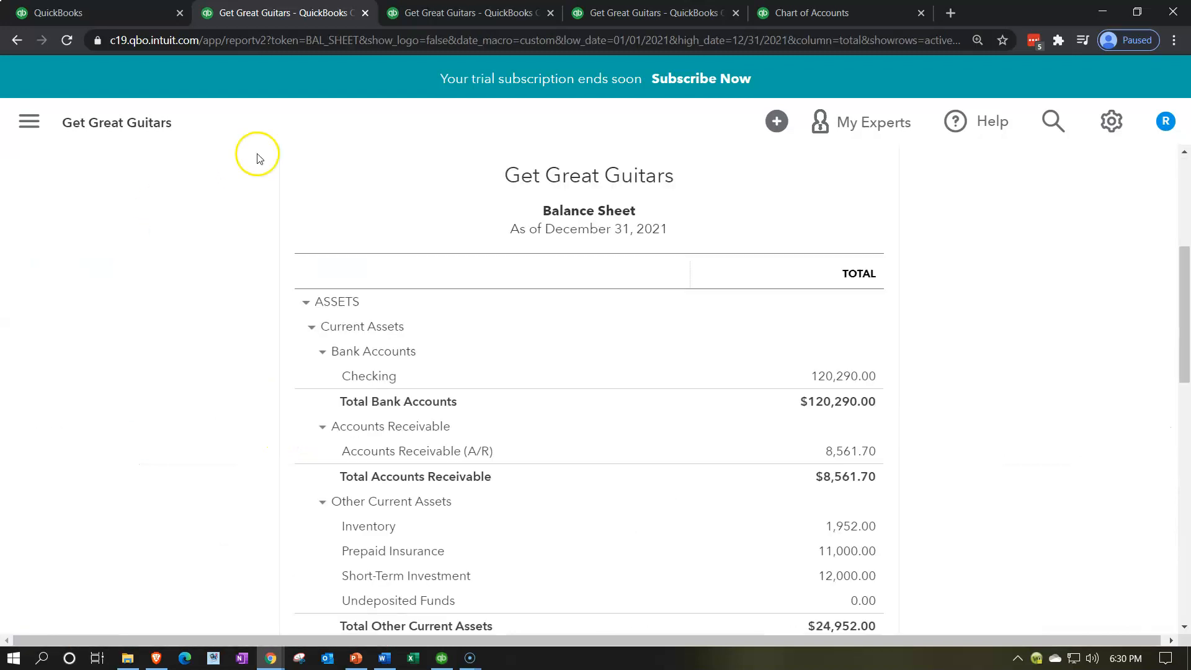
# Step: Rerun the 2021 Profit and Loss report and check its Expenses section
pyautogui.click(436, 13)
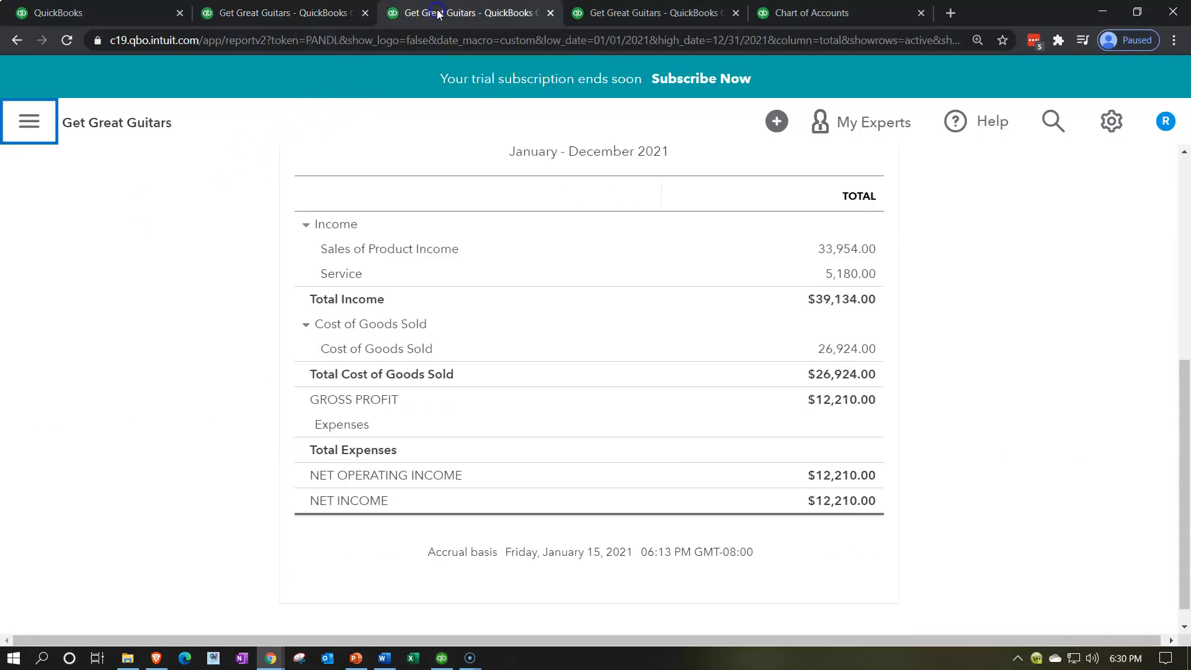
pyautogui.scroll(5, 410, 180)
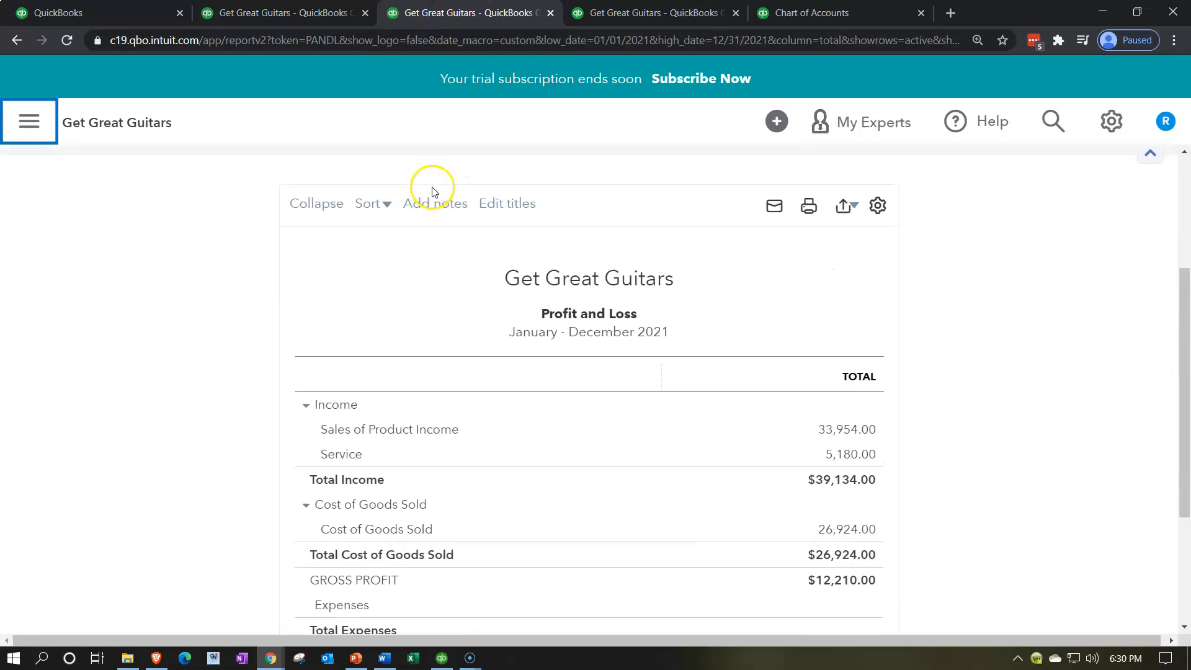
pyautogui.click(894, 170)
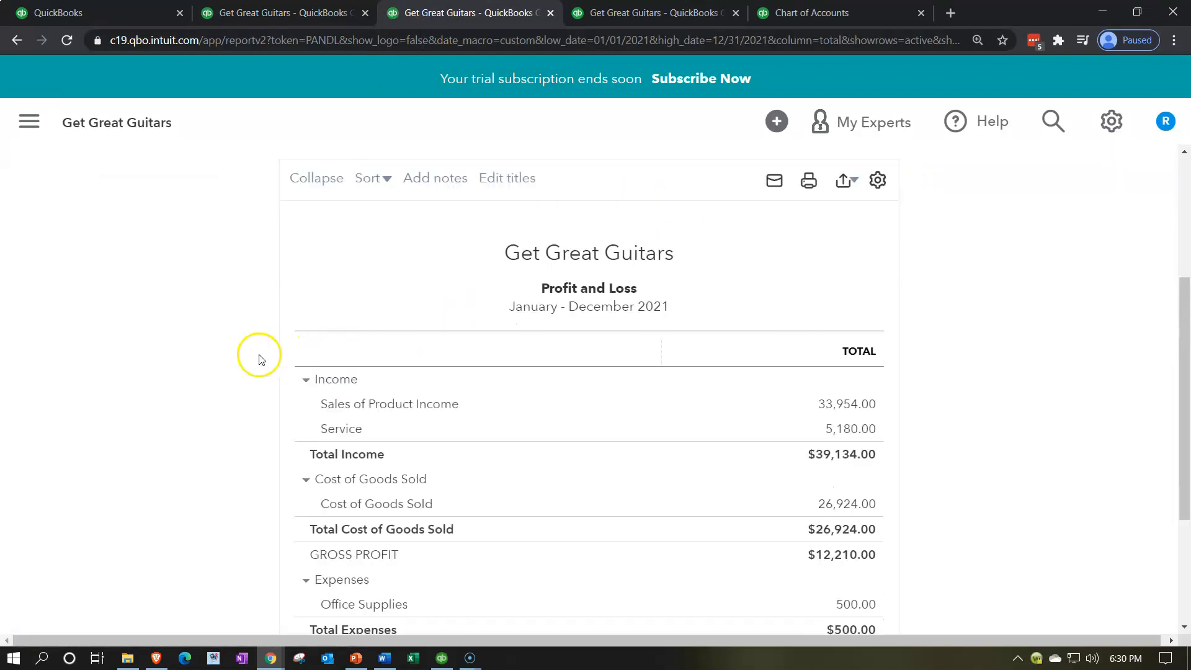
pyautogui.scroll(-3, 248, 360)
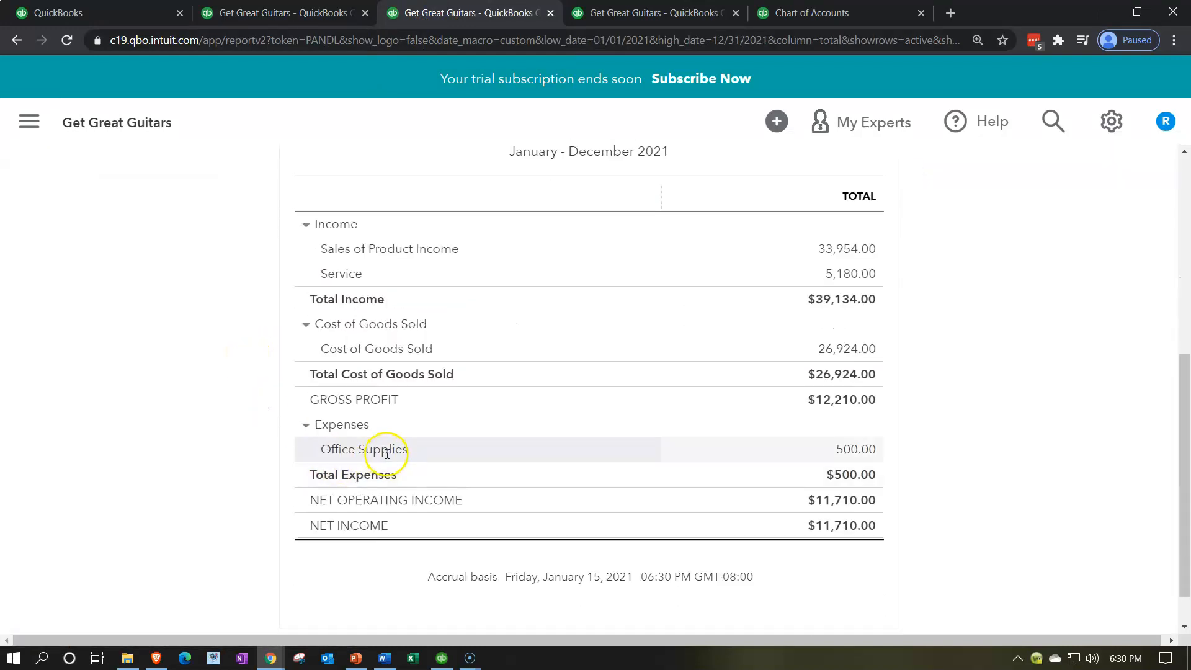
# Step: Drill into the Office Supplies amount to check the Staples transaction, and return to the Profit and Loss to review net income
pyautogui.click(845, 455)
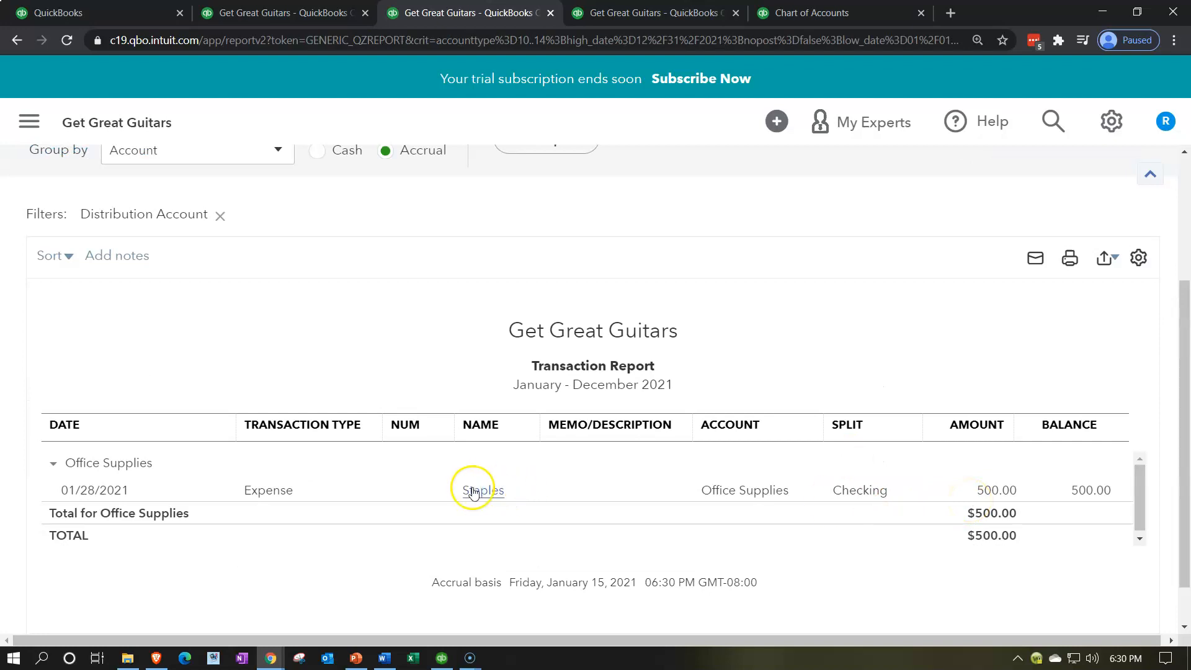
pyautogui.scroll(3, 267, 487)
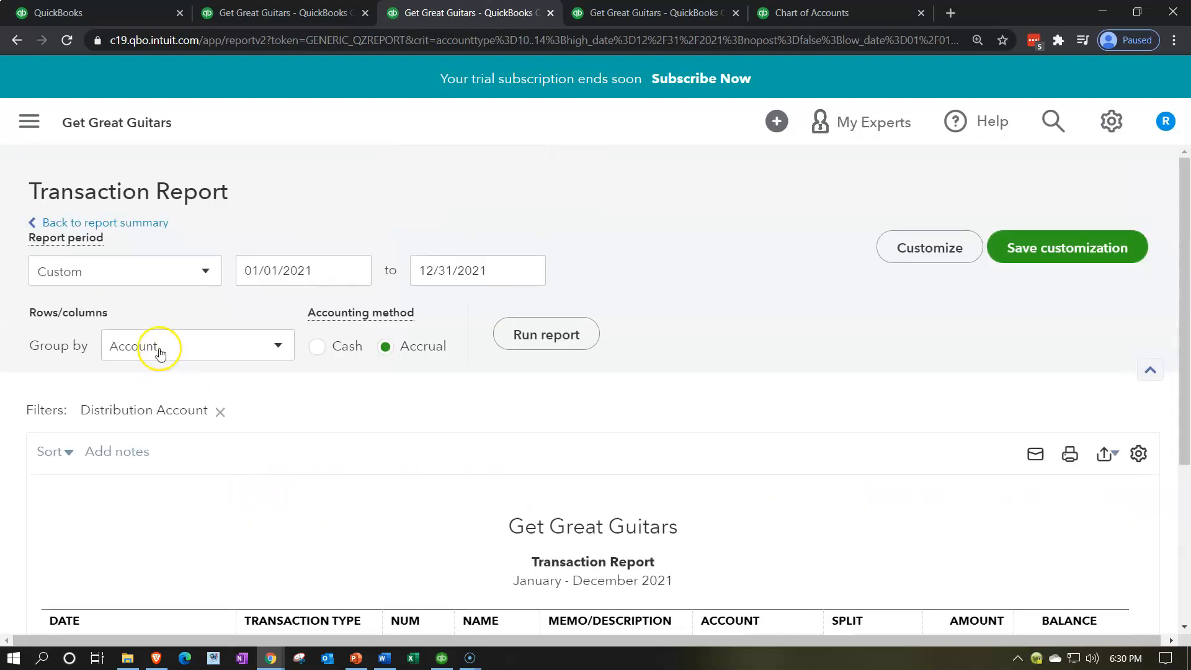
pyautogui.click(137, 224)
pyautogui.scroll(4, 158, 289)
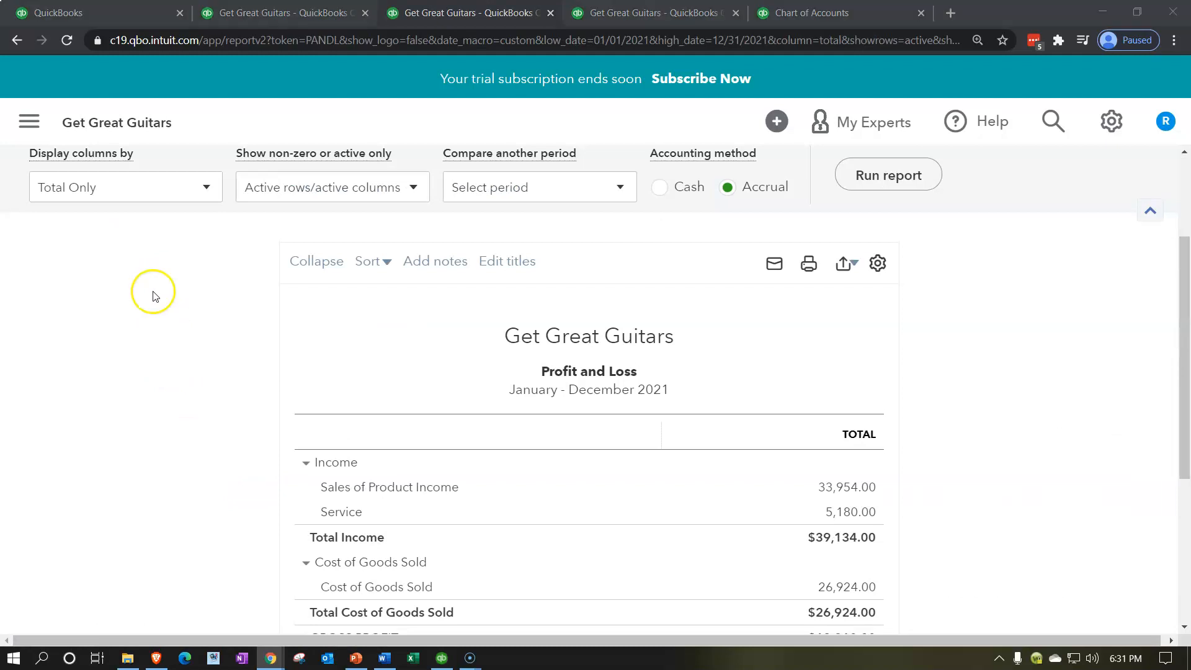
pyautogui.scroll(-3, 155, 296)
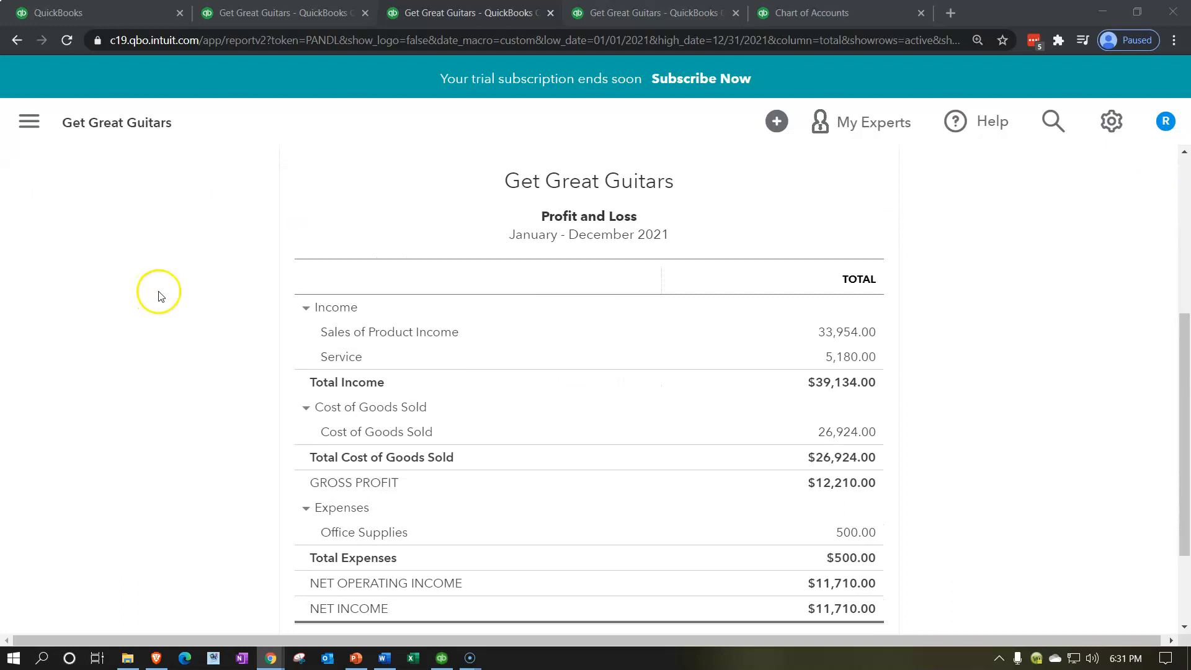
pyautogui.scroll(-2, 163, 295)
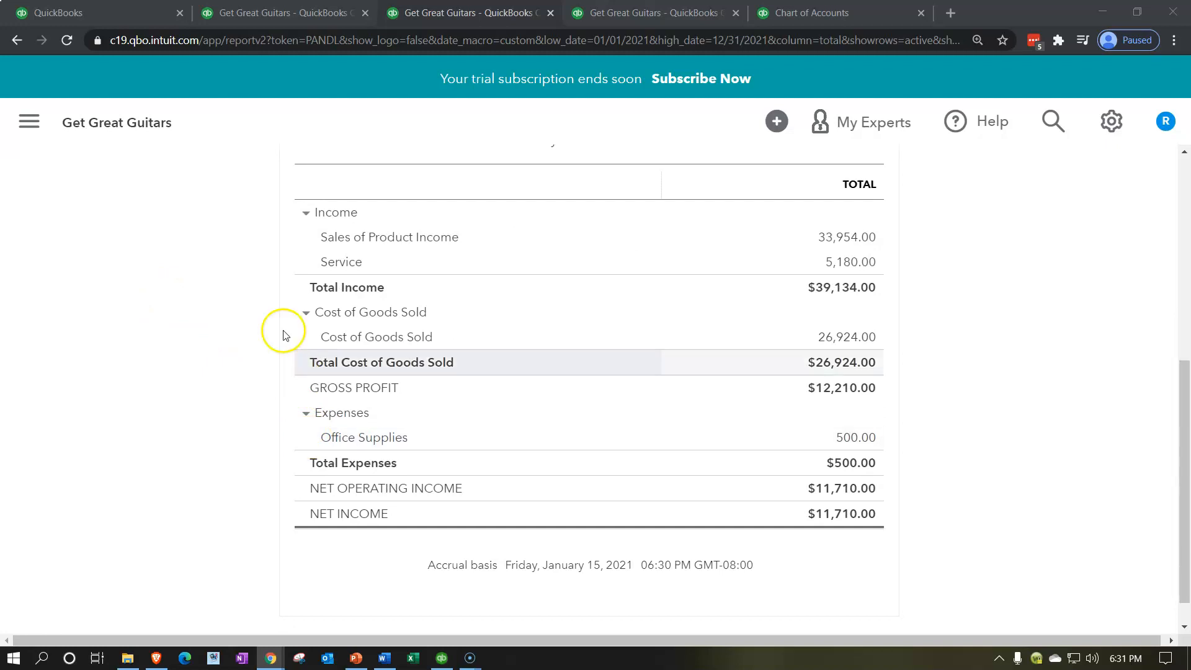
# Step: Open the Checking account's bank register from the Chart of Accounts and collapse the navigation menu to show the full register
pyautogui.click(116, 7)
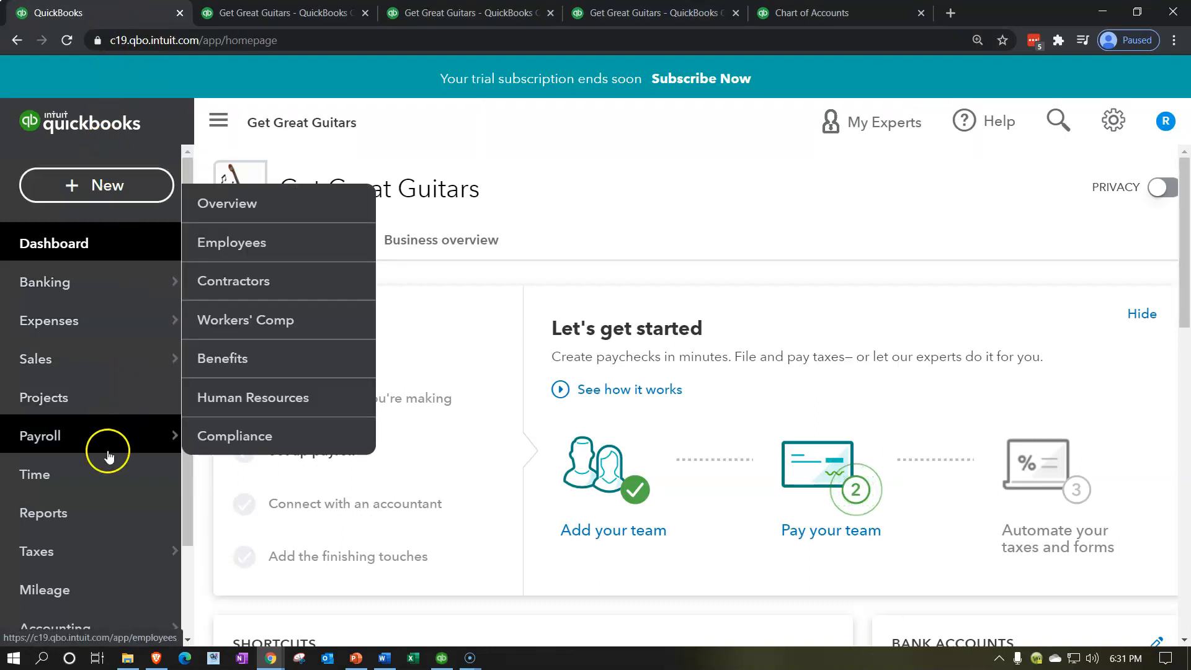
pyautogui.scroll(-1, 107, 459)
pyautogui.scroll(-2, 107, 462)
pyautogui.click(90, 514)
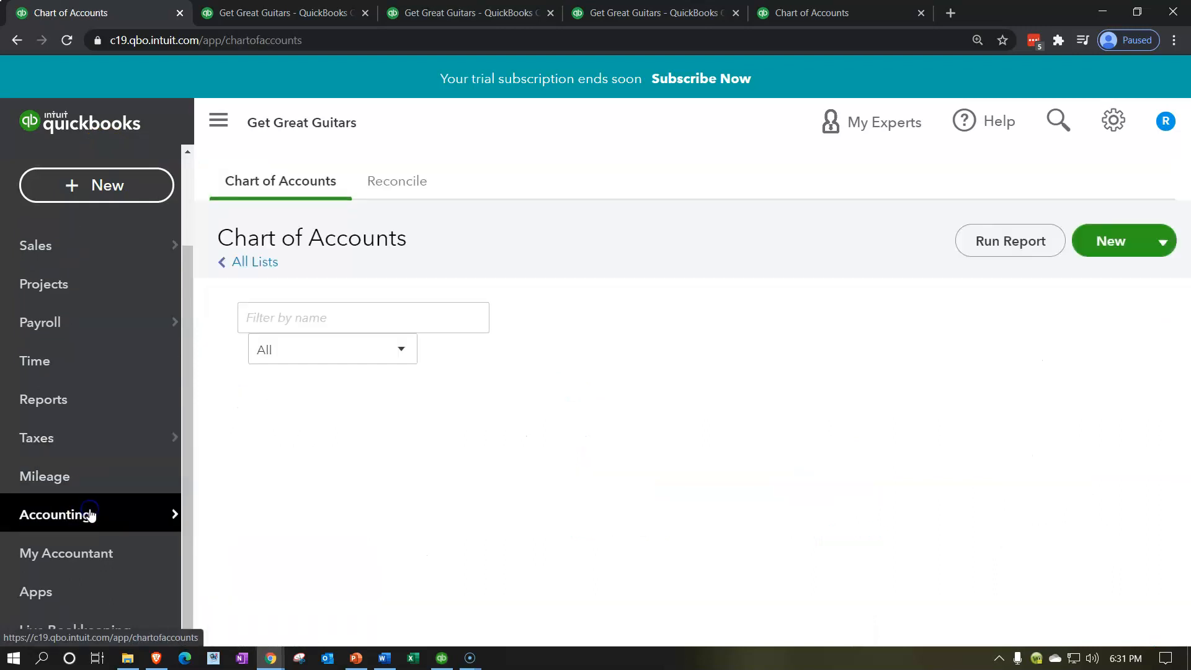
pyautogui.scroll(-2, 356, 381)
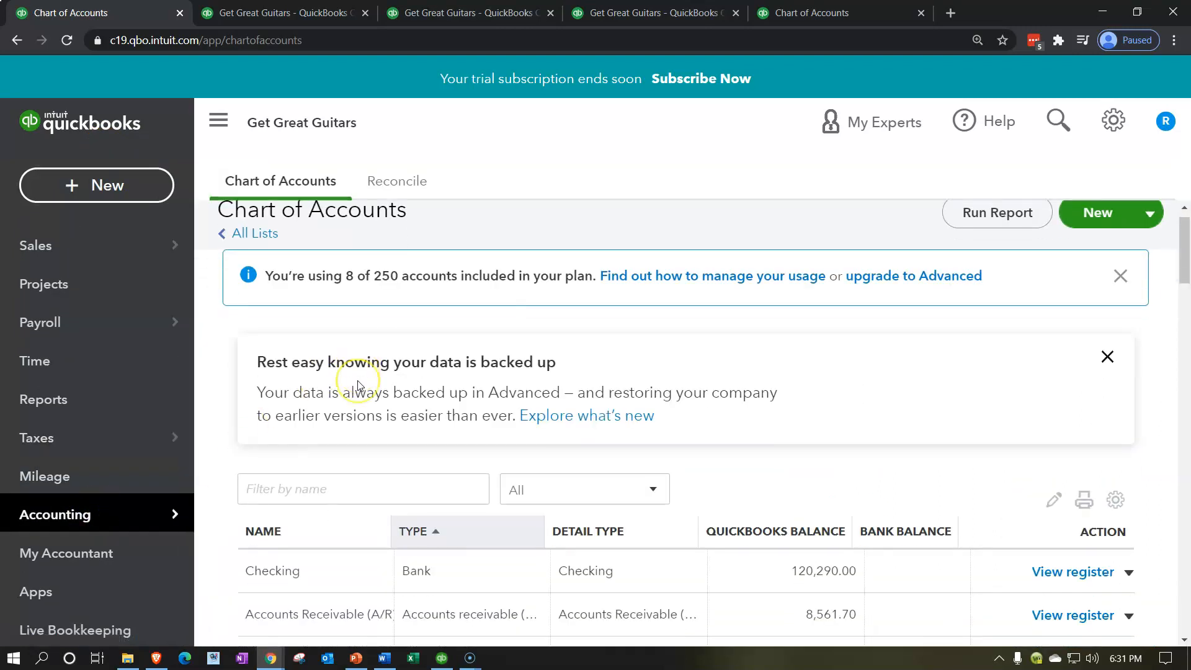
pyautogui.scroll(1, 357, 385)
pyautogui.click(1042, 368)
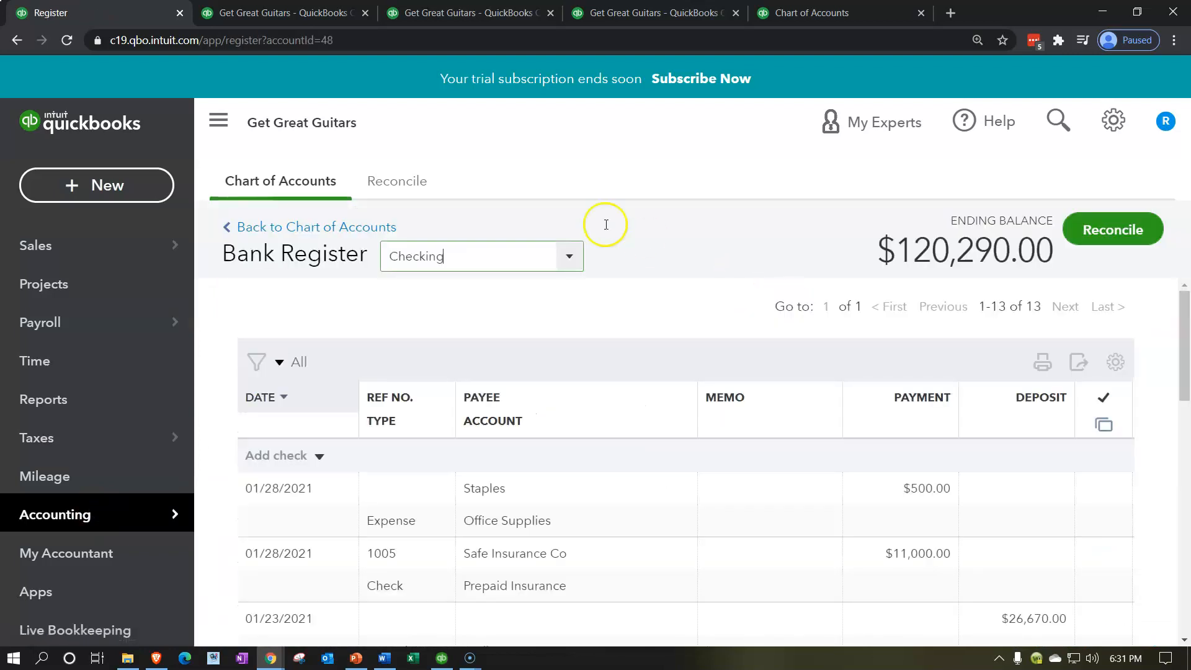
pyautogui.click(219, 121)
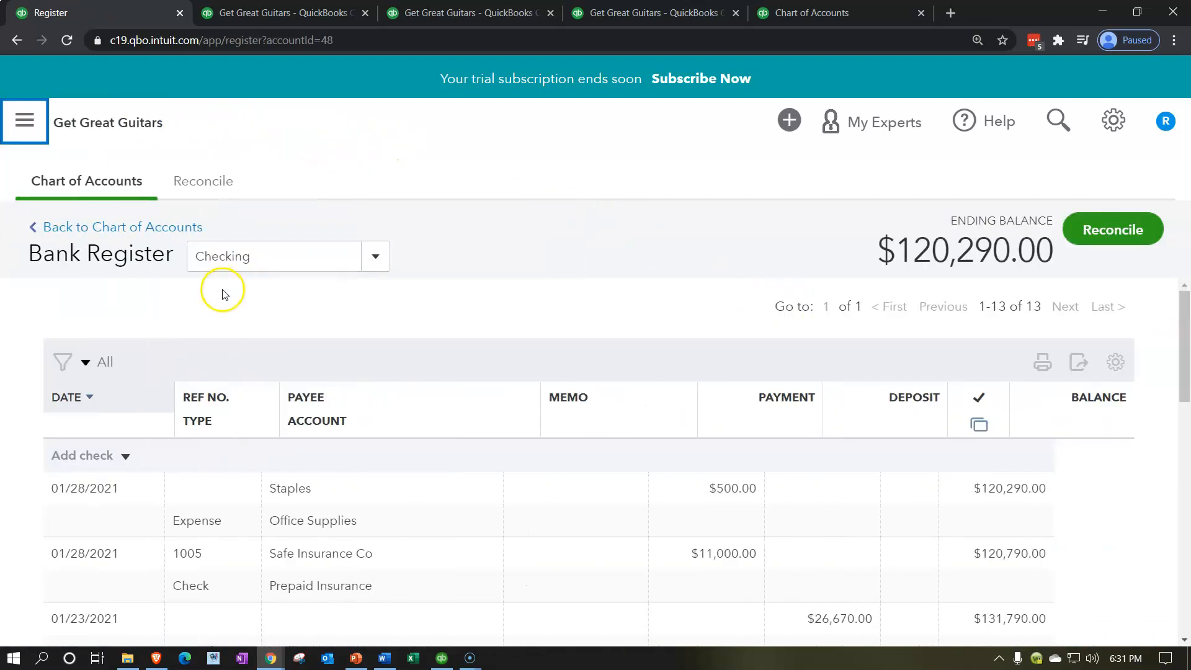
# Step: Start a new check entry in the Checking register and set its date to 01/28/2021, keeping the suggested check number
pyautogui.scroll(-1, 187, 372)
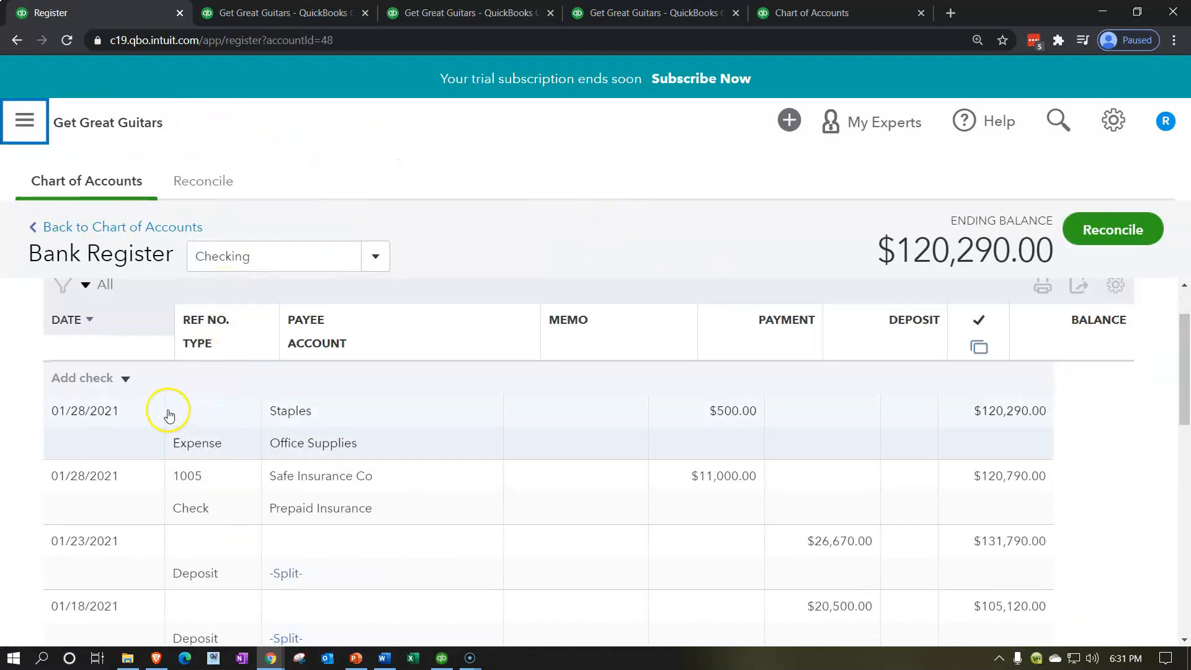
pyautogui.click(127, 380)
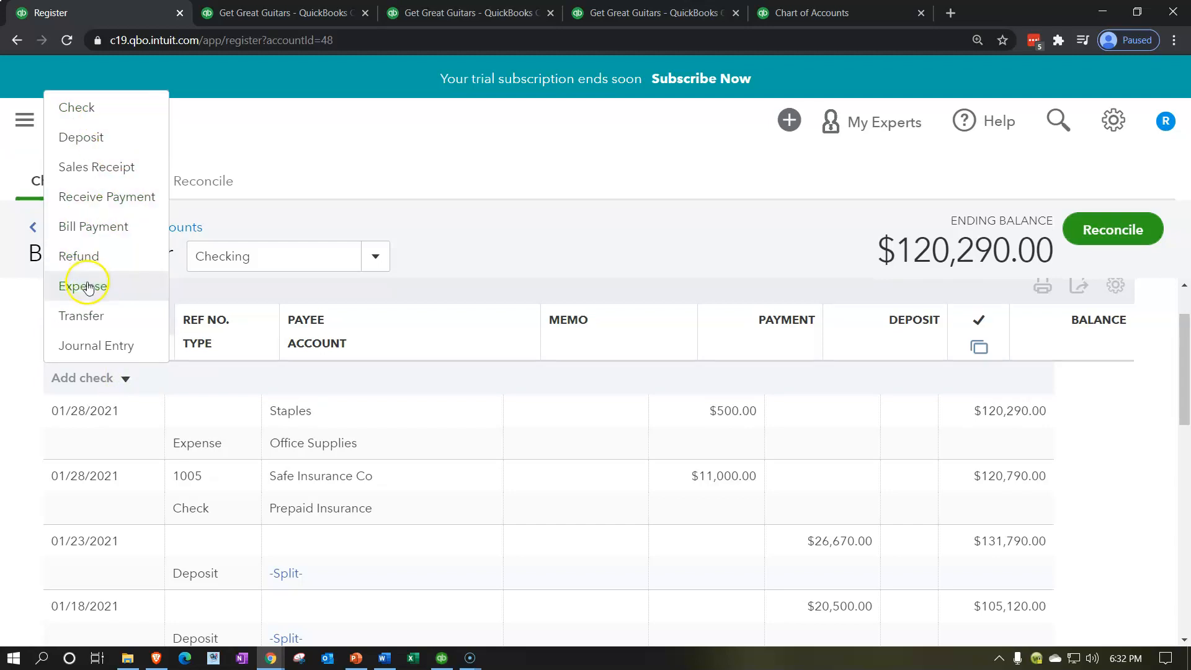
pyautogui.click(77, 122)
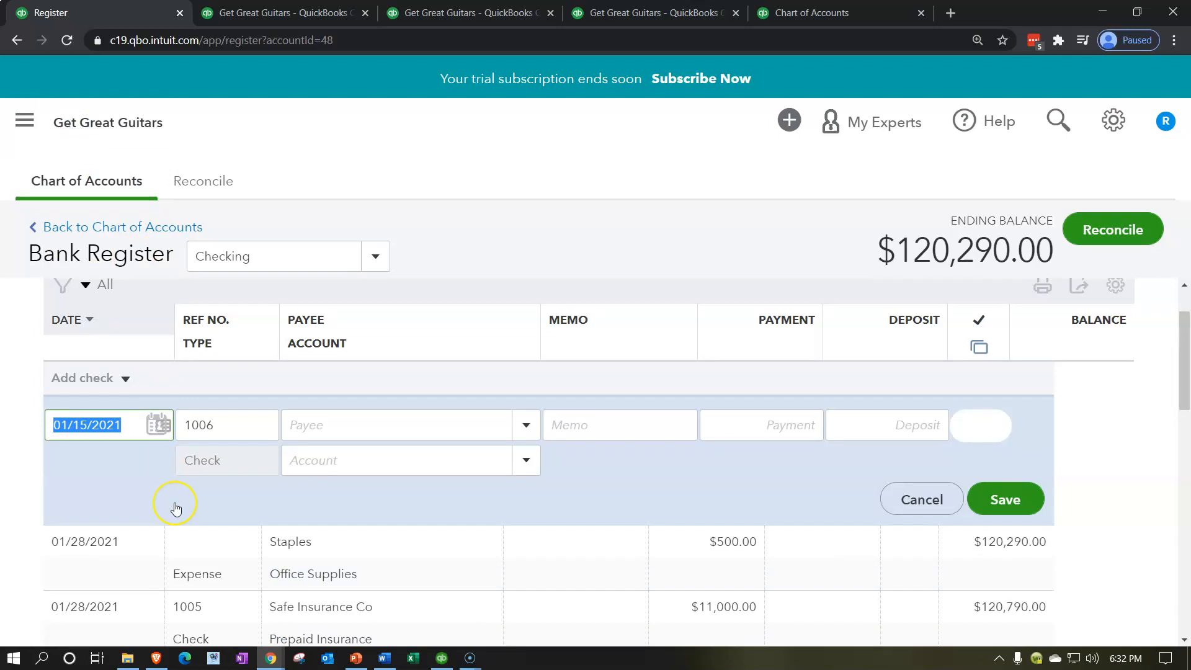
pyautogui.press('+')
pyautogui.press('+')
pyautogui.press('+')
pyautogui.press('Tab')
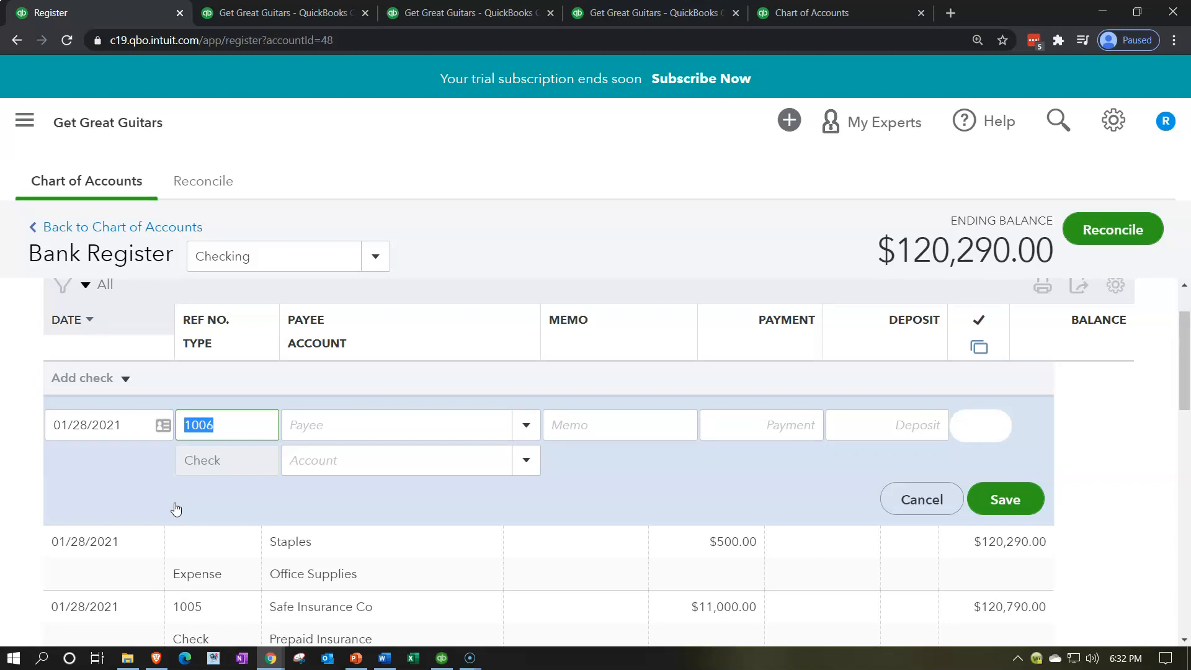
pyautogui.press('Tab')
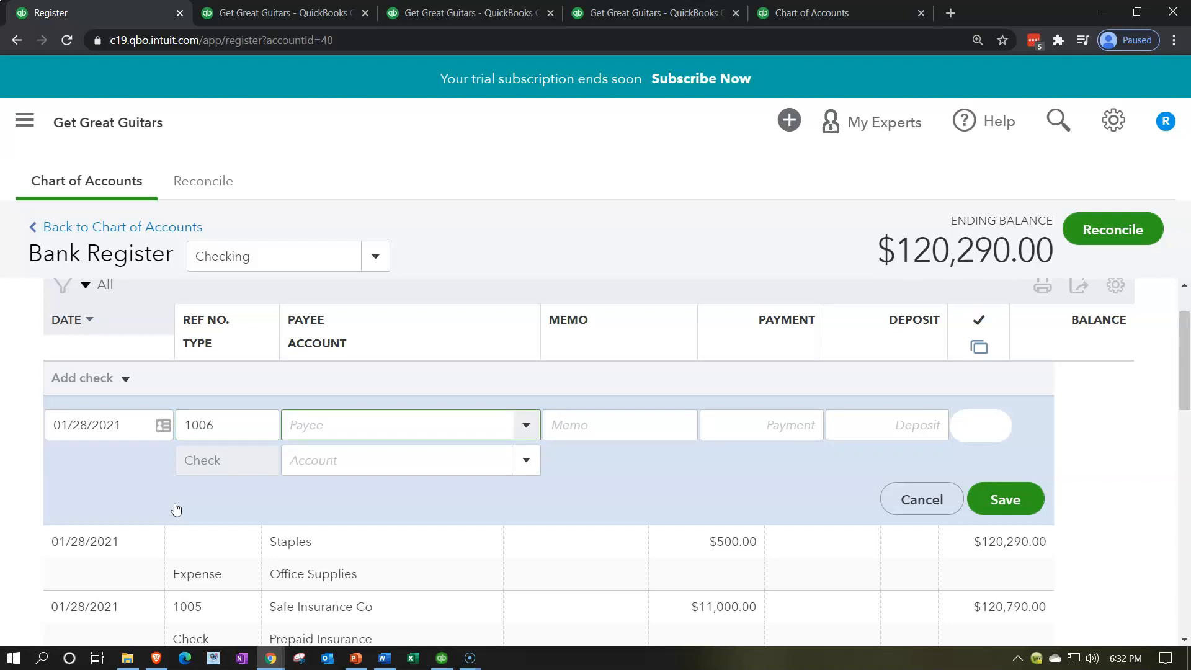
# Step: Add Edison as the check's new payee and set the payment to 620.00, leaving the memo blank
pyautogui.write('Edison')
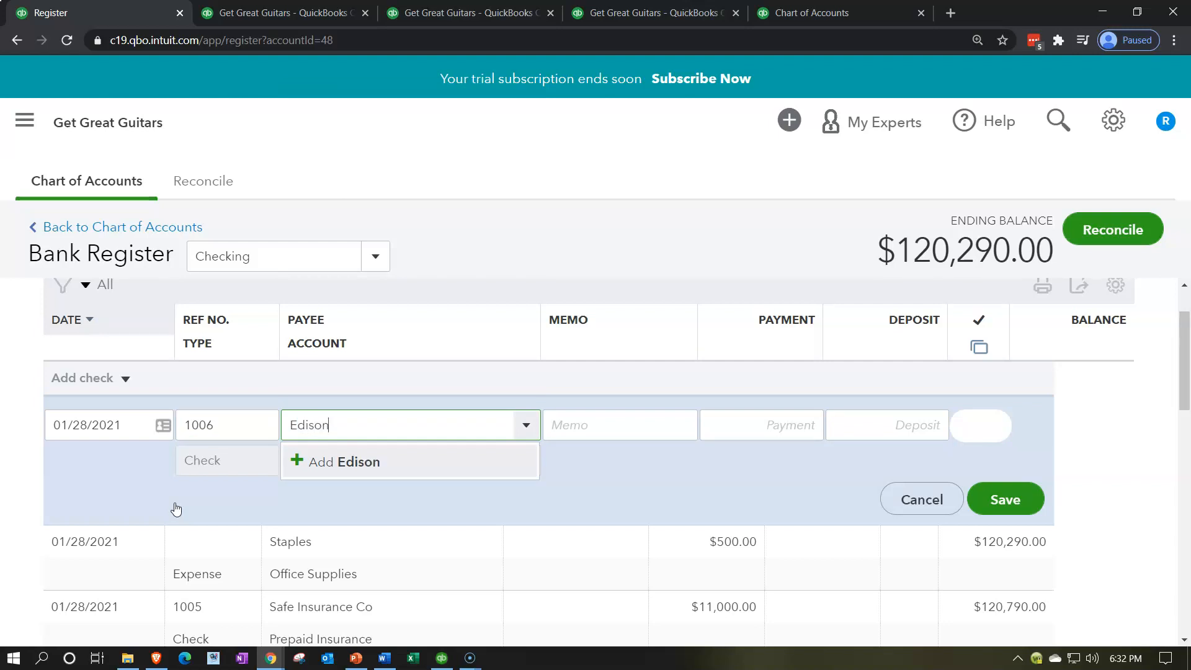
pyautogui.press('Return')
pyautogui.click(543, 273)
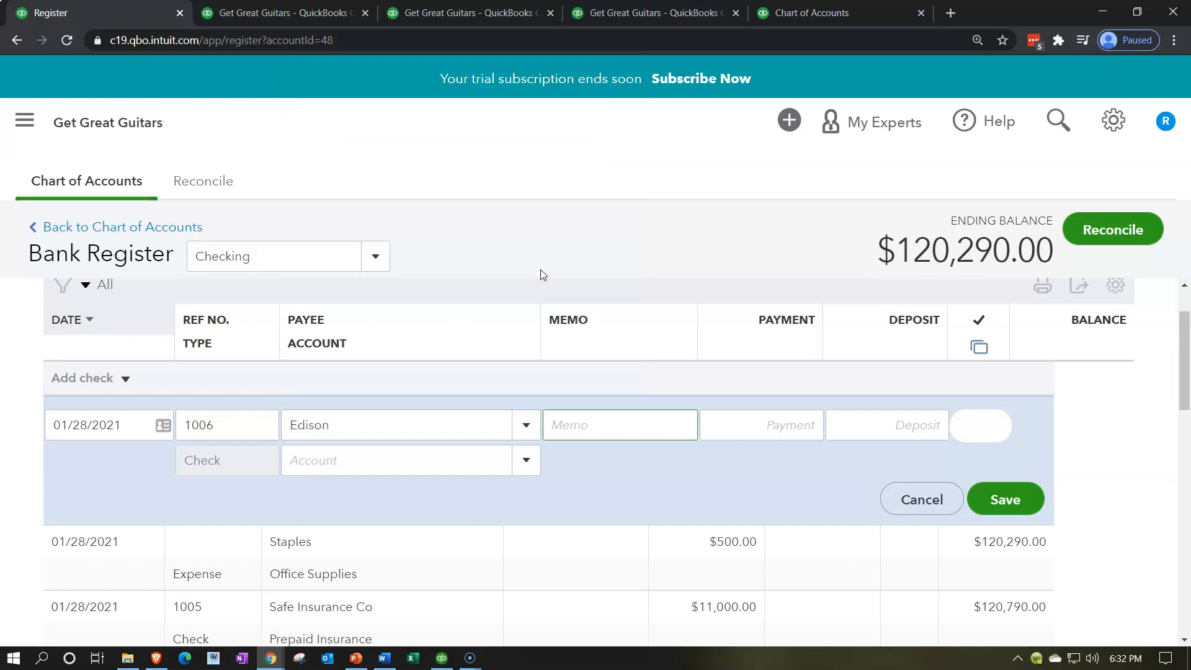
pyautogui.press('Tab')
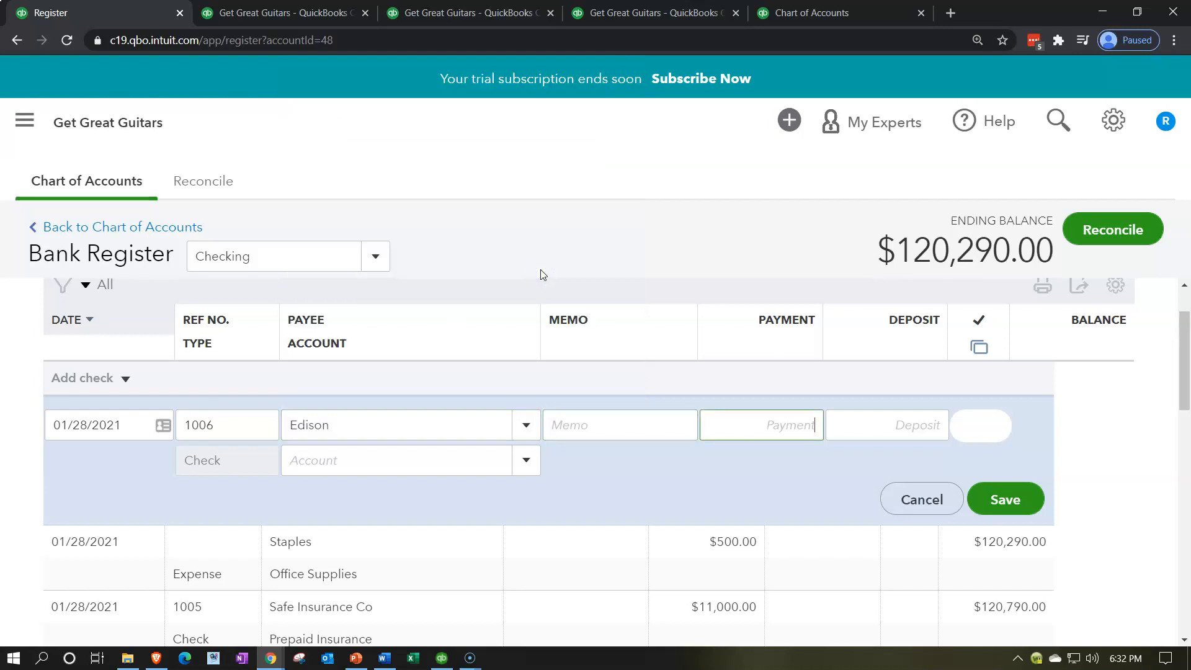
pyautogui.write('620')
pyautogui.press('Tab')
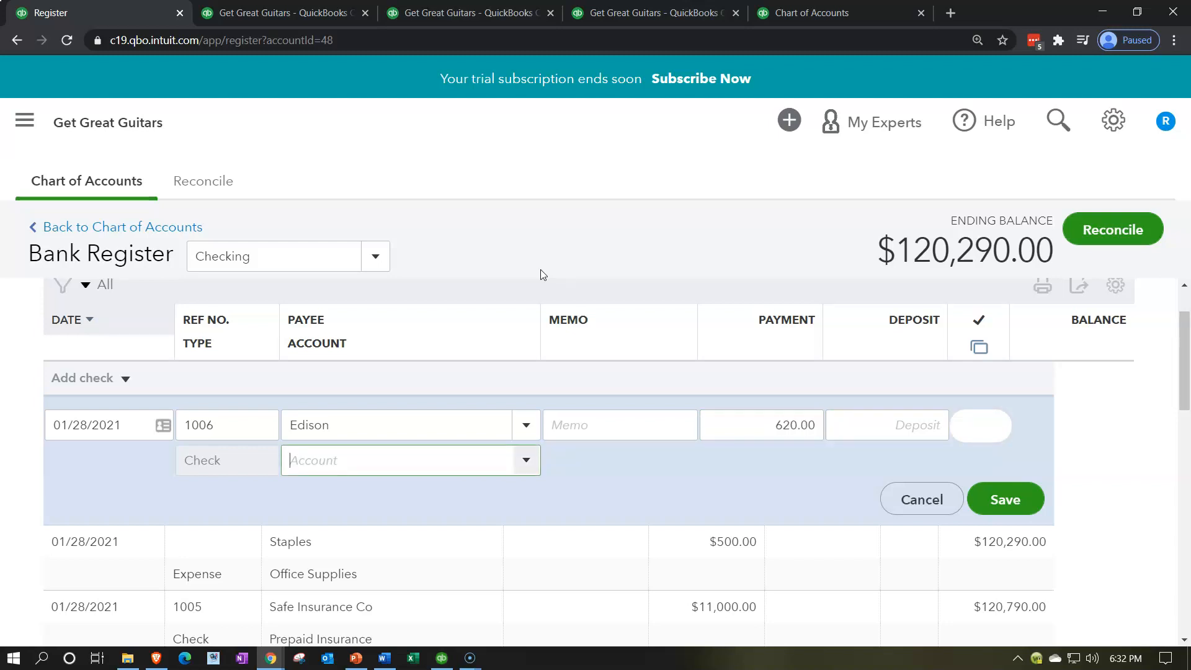
# Step: Assign the Edison check to the Utilities expense account and save the transaction
pyautogui.click(542, 464)
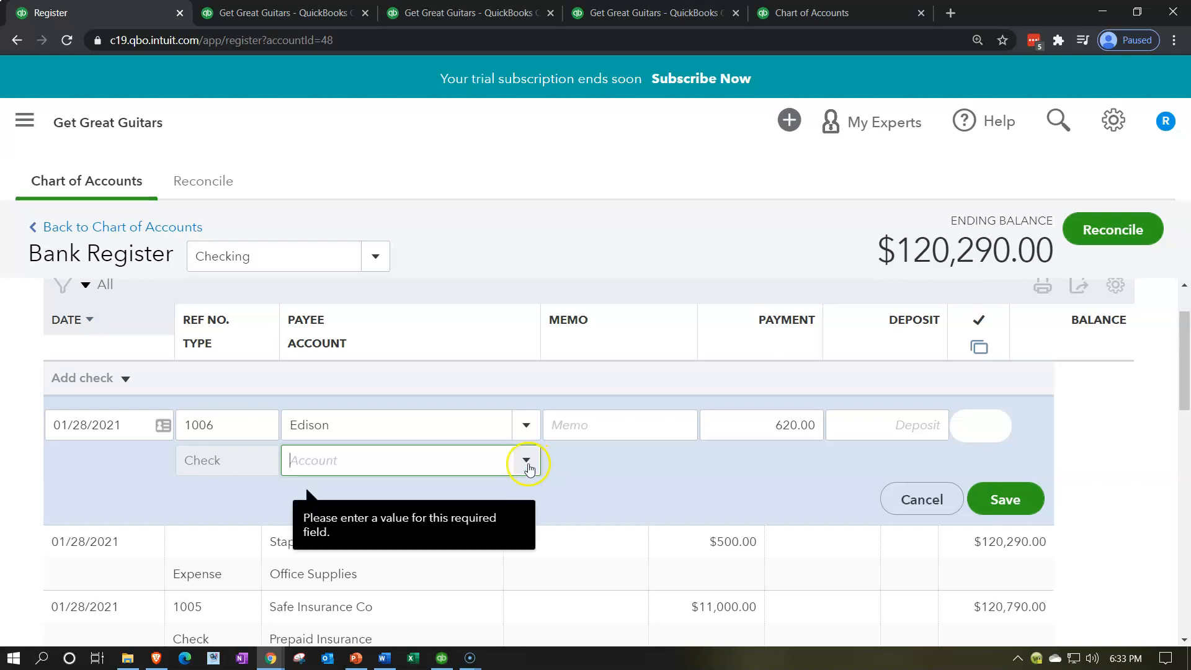
pyautogui.click(527, 461)
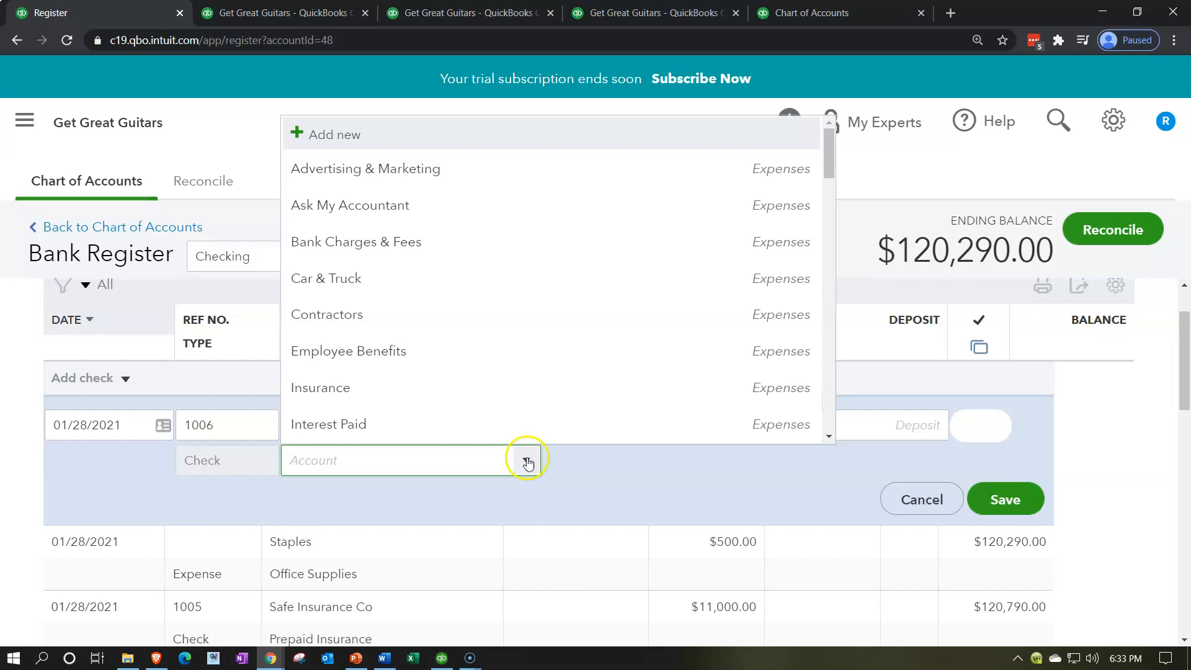
pyautogui.scroll(-5, 528, 372)
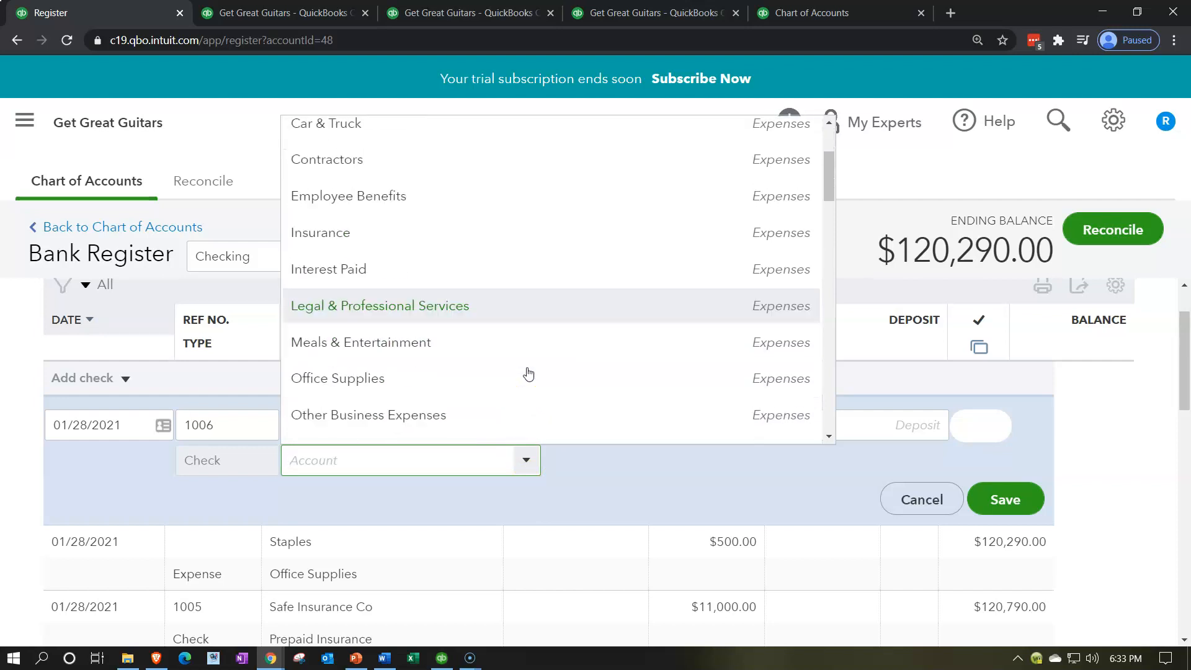
pyautogui.scroll(-5, 528, 373)
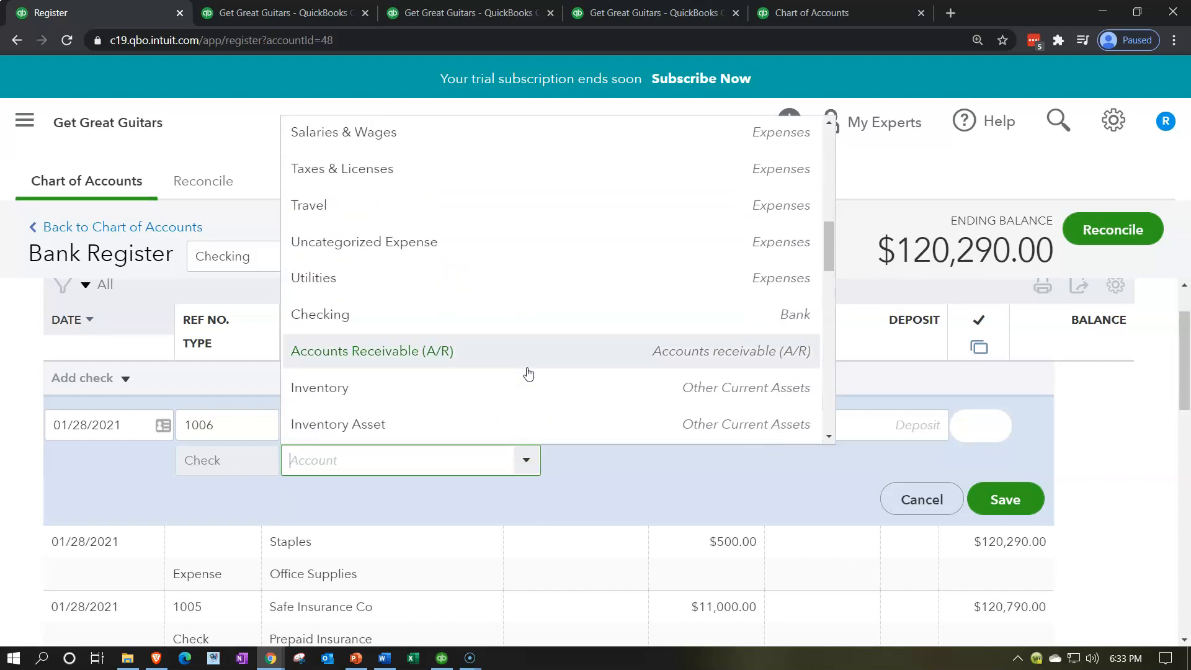
pyautogui.click(375, 280)
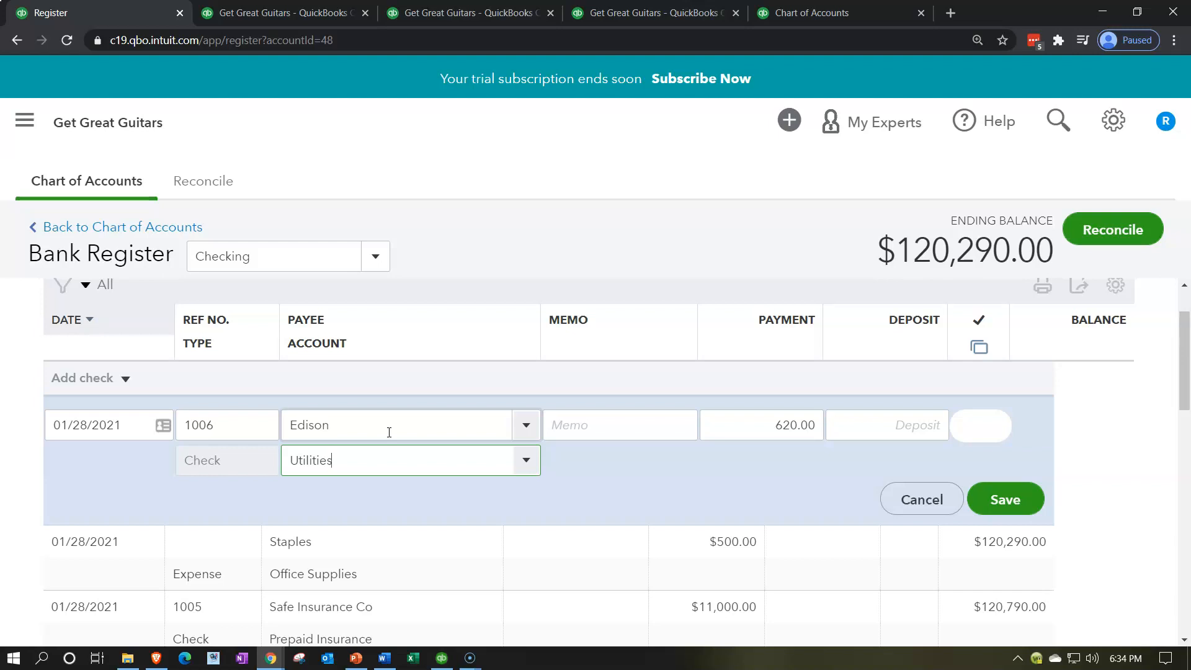
pyautogui.click(526, 460)
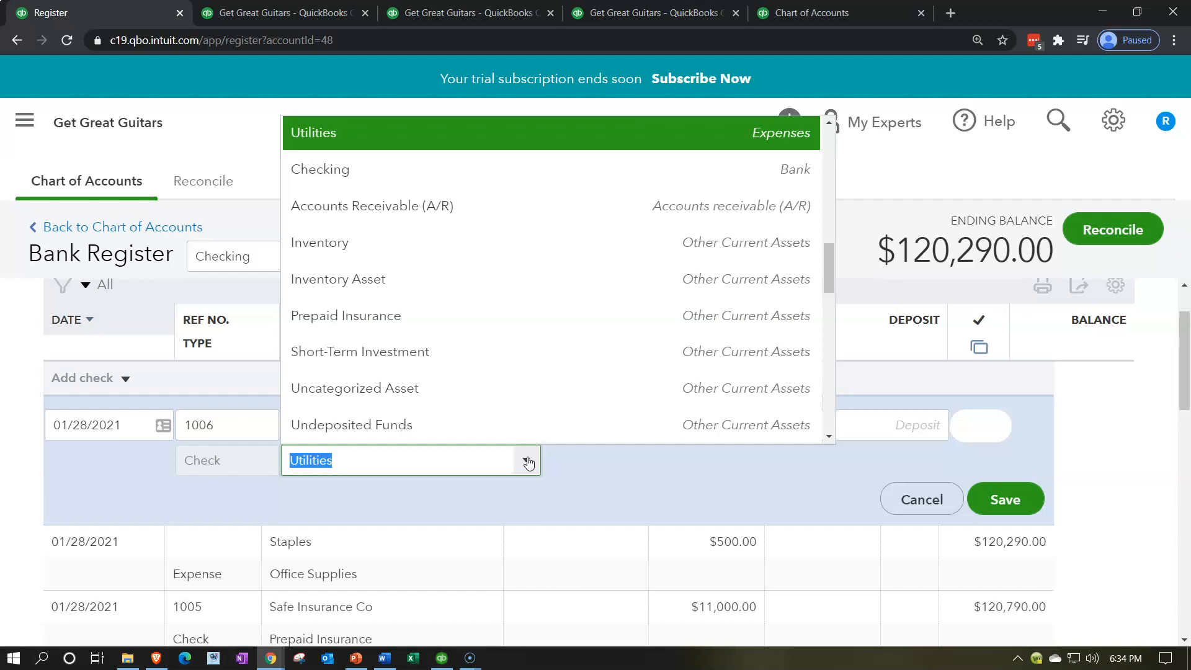
pyautogui.click(526, 461)
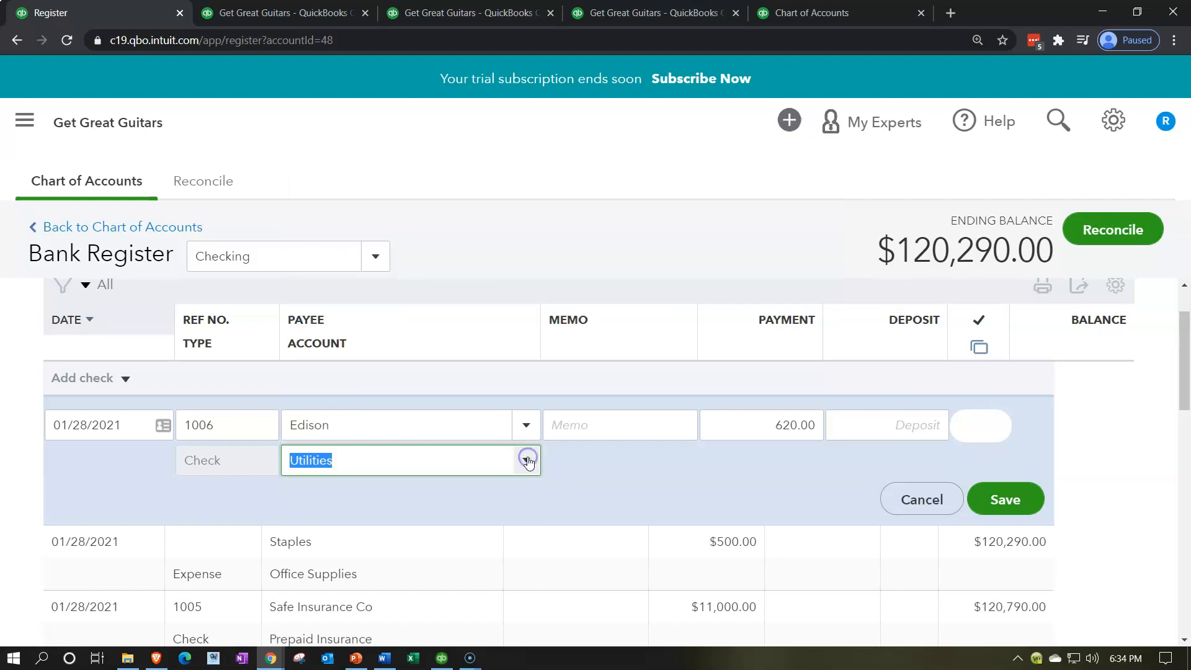
pyautogui.click(996, 515)
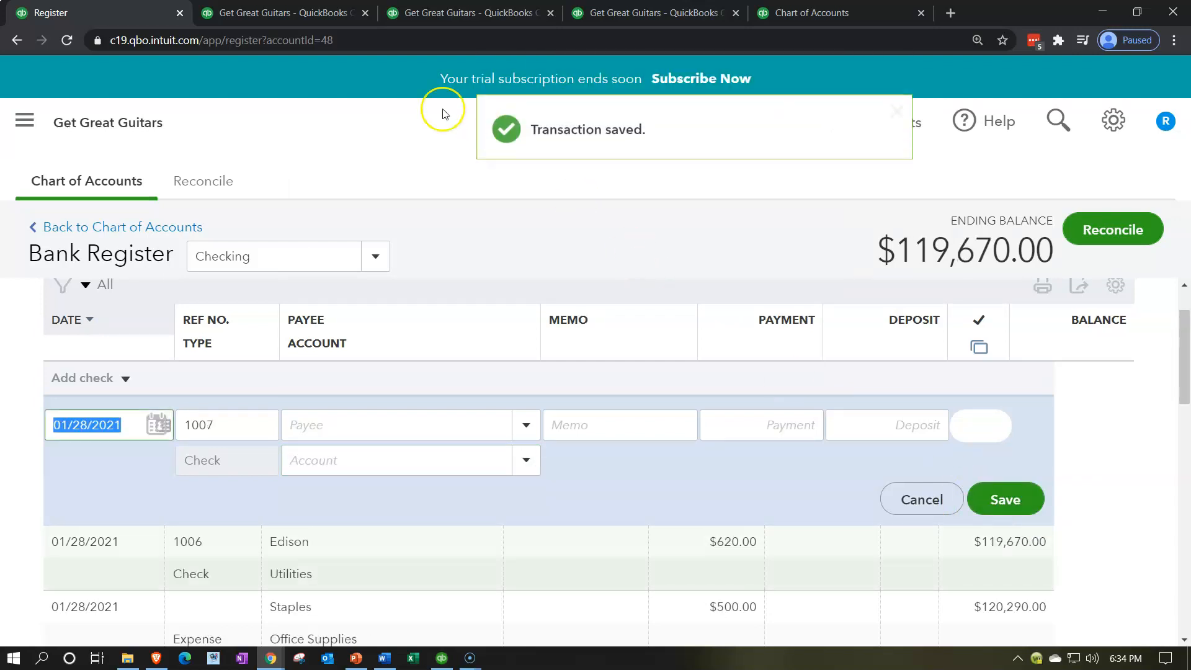
# Step: Rerun the 2021 Balance Sheet and drill into the Checking balance to find the Edison check in the transaction report
pyautogui.click(261, 10)
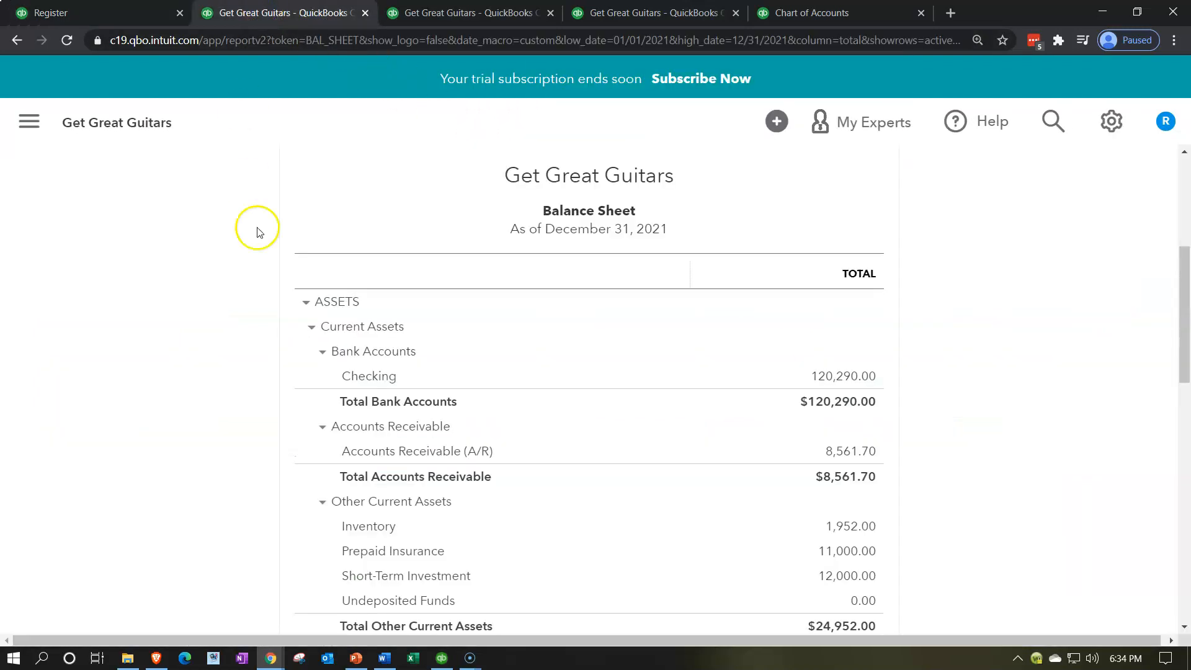
pyautogui.scroll(4, 260, 273)
pyautogui.click(850, 247)
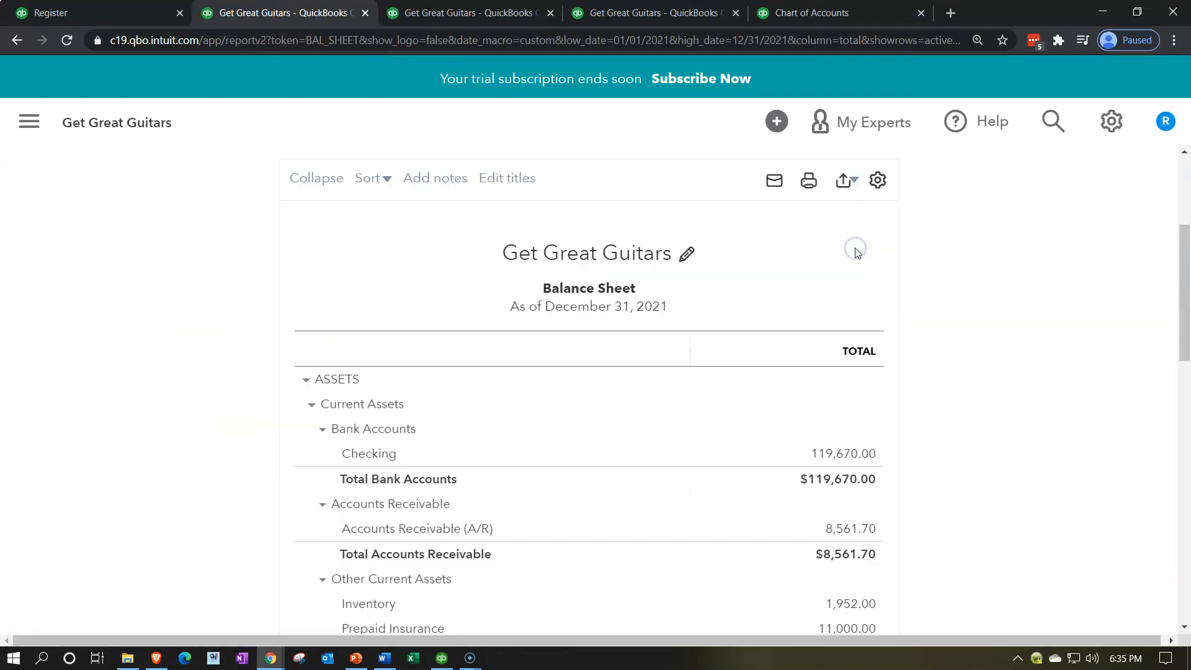
pyautogui.scroll(-1, 713, 335)
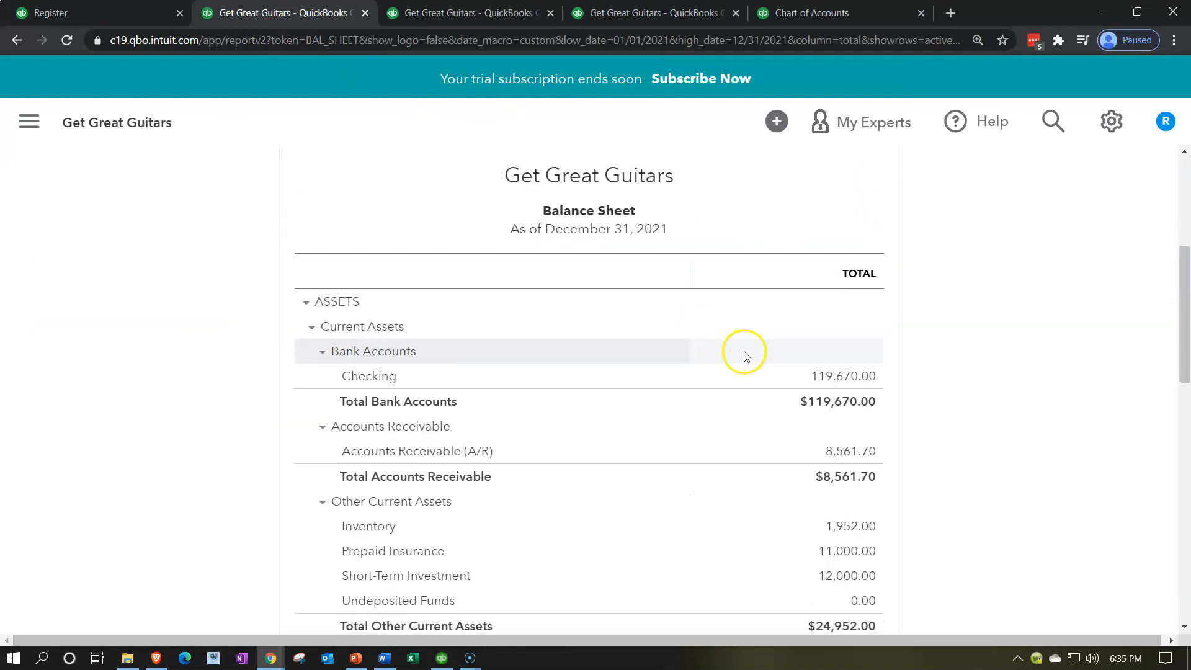
pyautogui.click(834, 377)
pyautogui.scroll(-5, 835, 378)
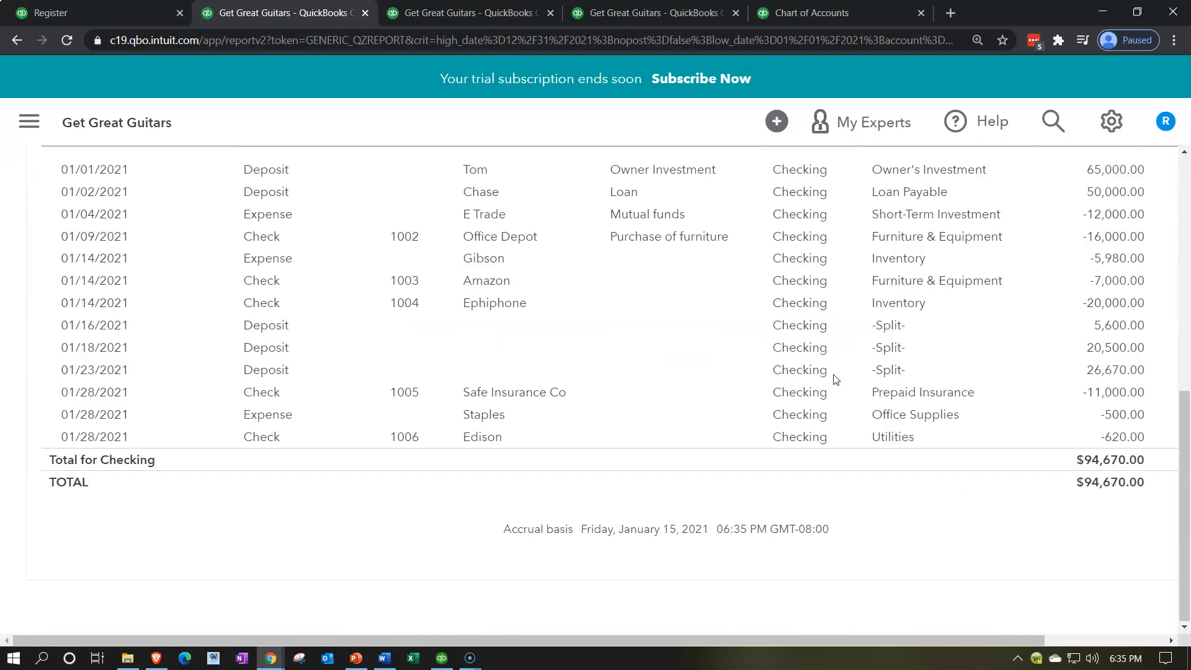
# Step: Open the Edison check from the transaction report, review its details, then close it and return to the Balance Sheet
pyautogui.click(1122, 438)
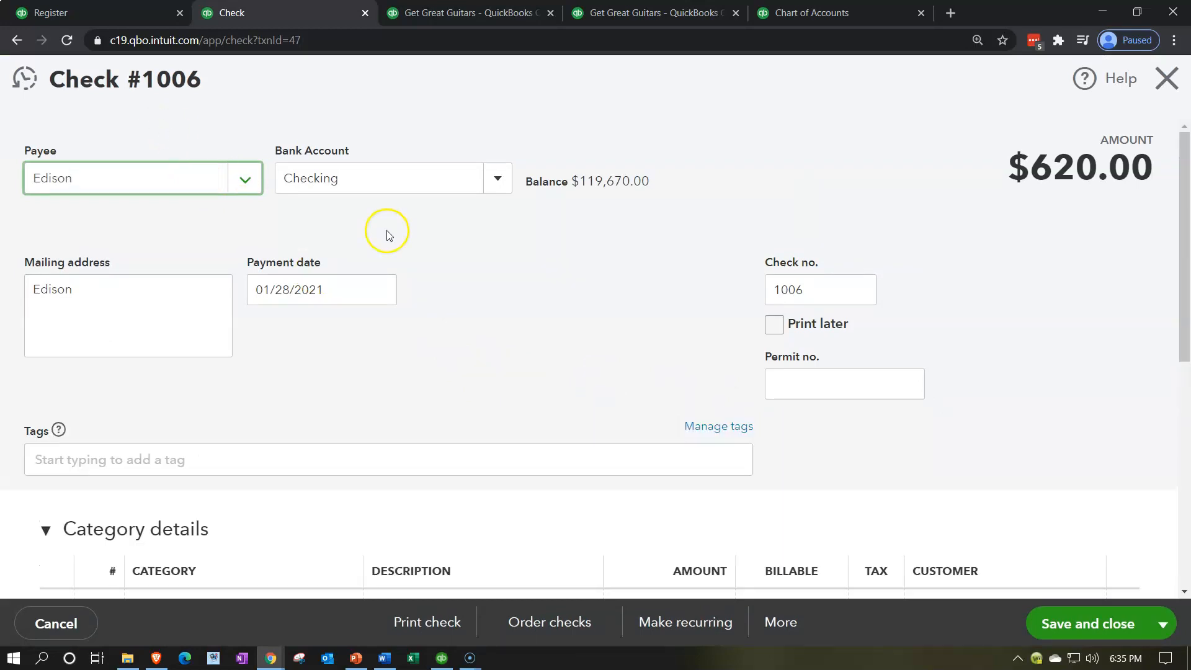
pyautogui.scroll(-1, 547, 315)
pyautogui.scroll(-3, 547, 315)
pyautogui.scroll(4, 547, 315)
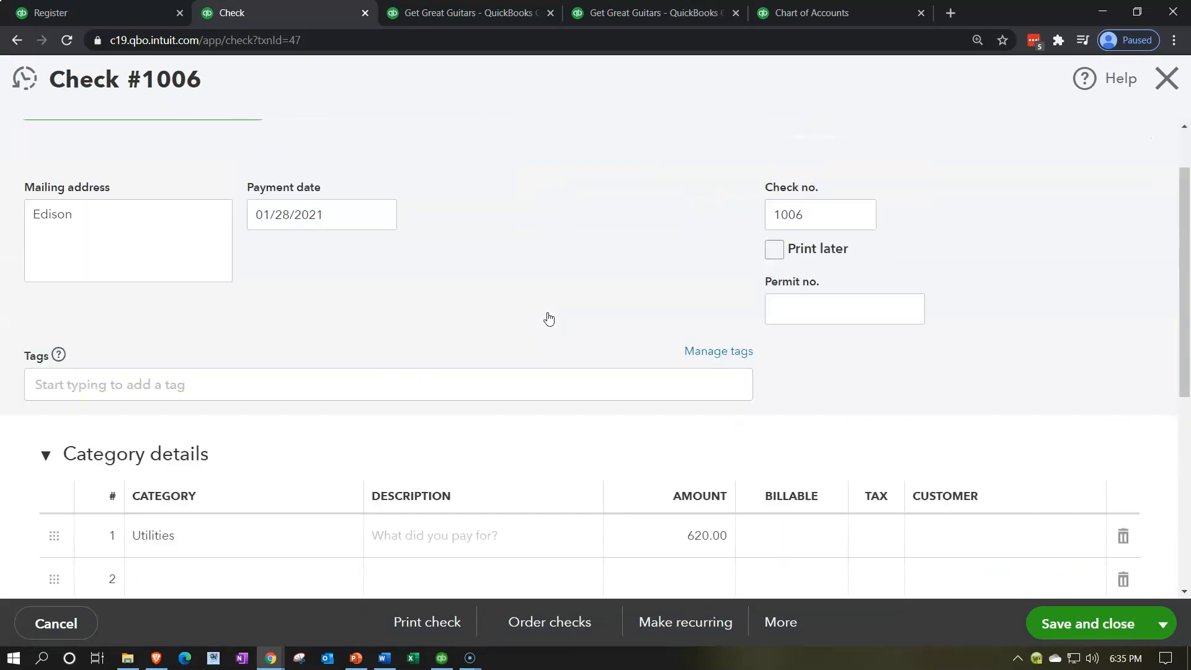
pyautogui.click(1167, 80)
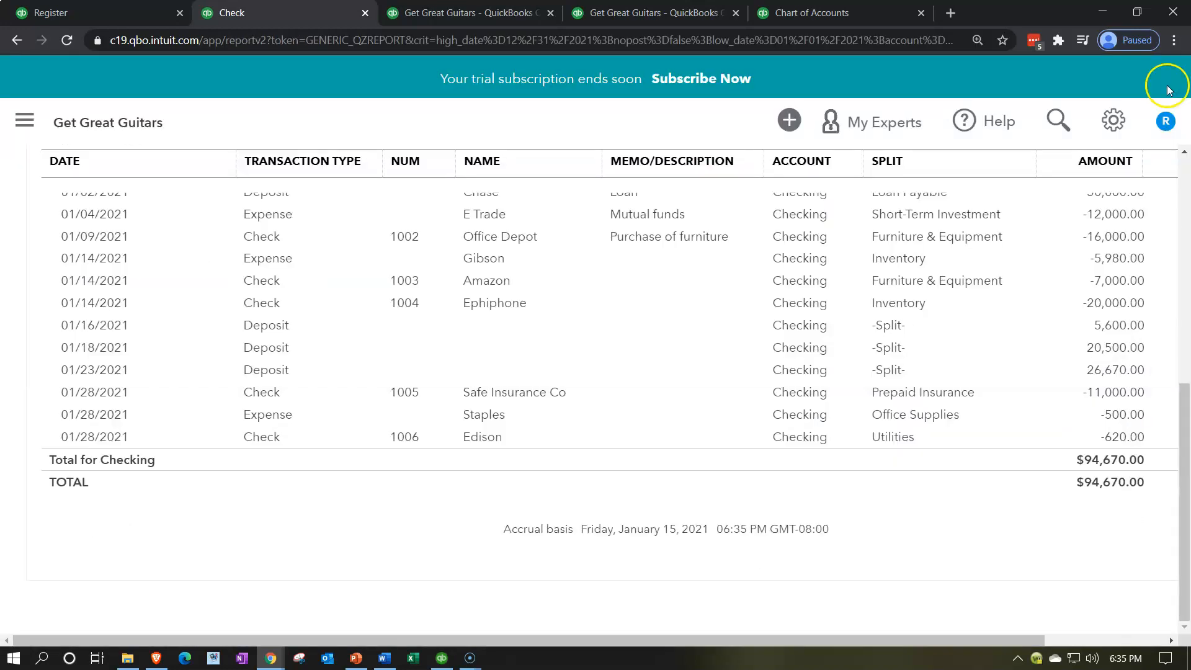
pyautogui.scroll(7, 147, 272)
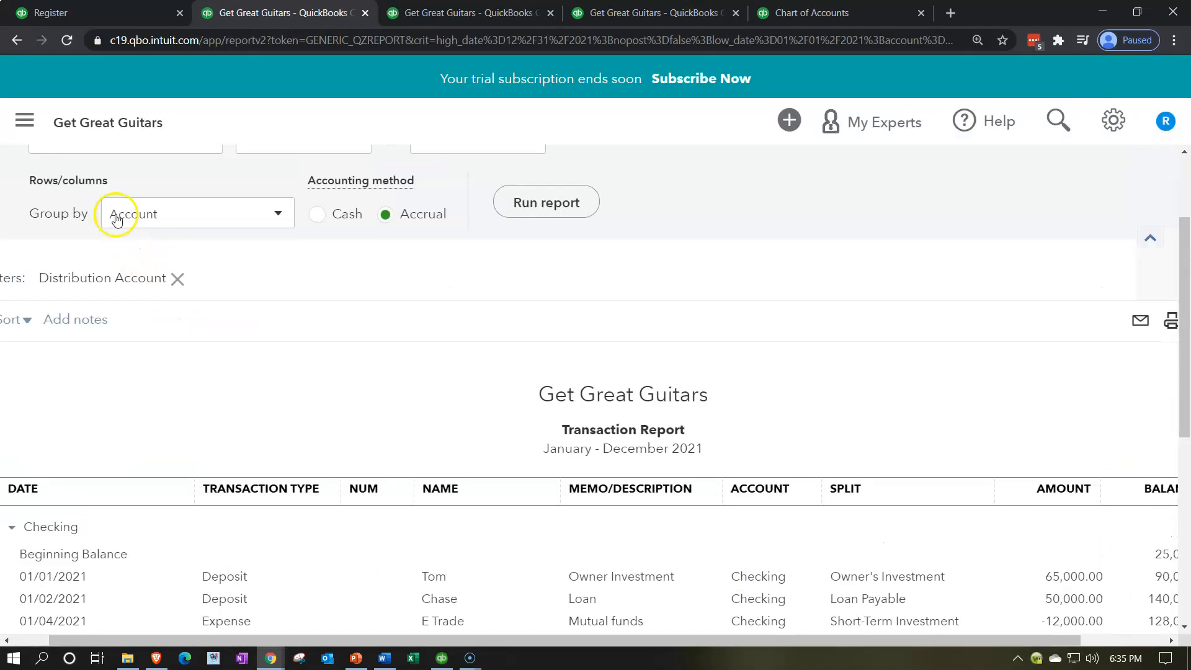
pyautogui.scroll(3, 120, 213)
pyautogui.click(121, 224)
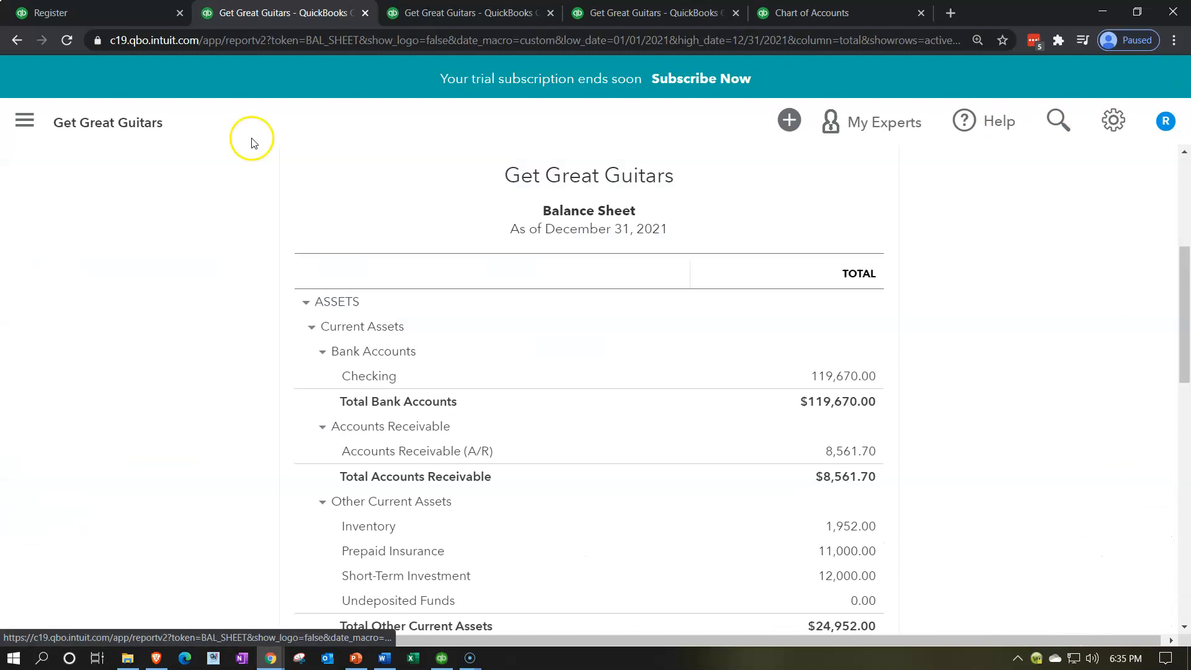
# Step: Rerun the 2021 Profit and Loss report and check the Utilities line under Expenses
pyautogui.click(453, 20)
pyautogui.scroll(3, 486, 168)
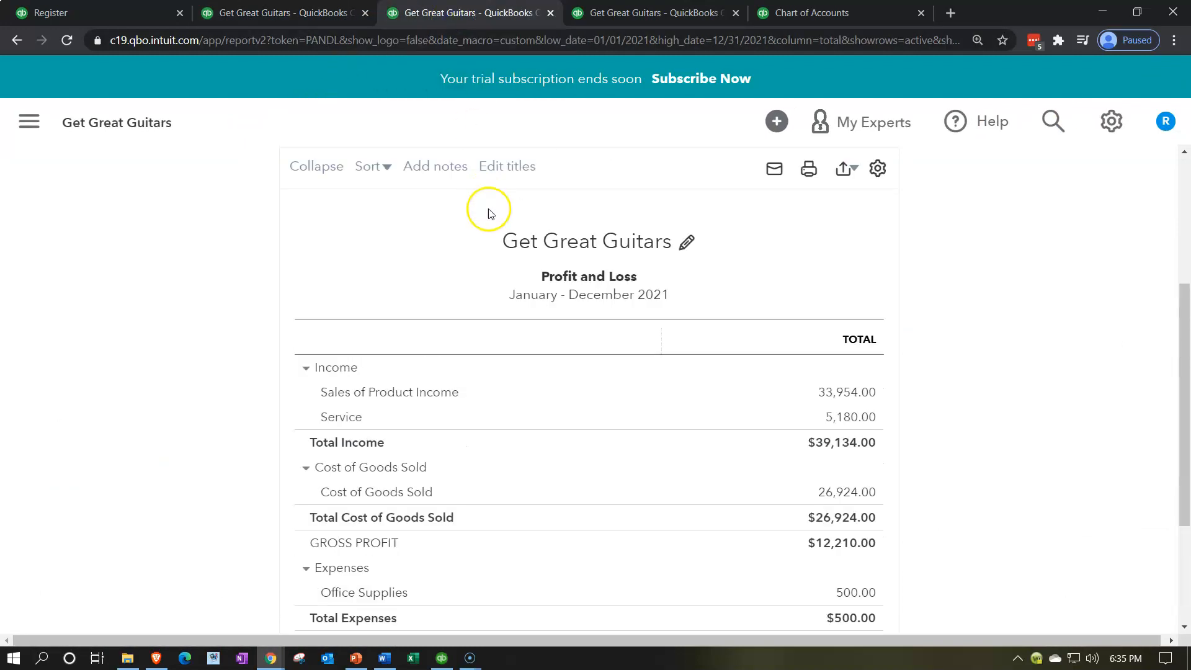
pyautogui.scroll(2, 531, 228)
pyautogui.click(892, 160)
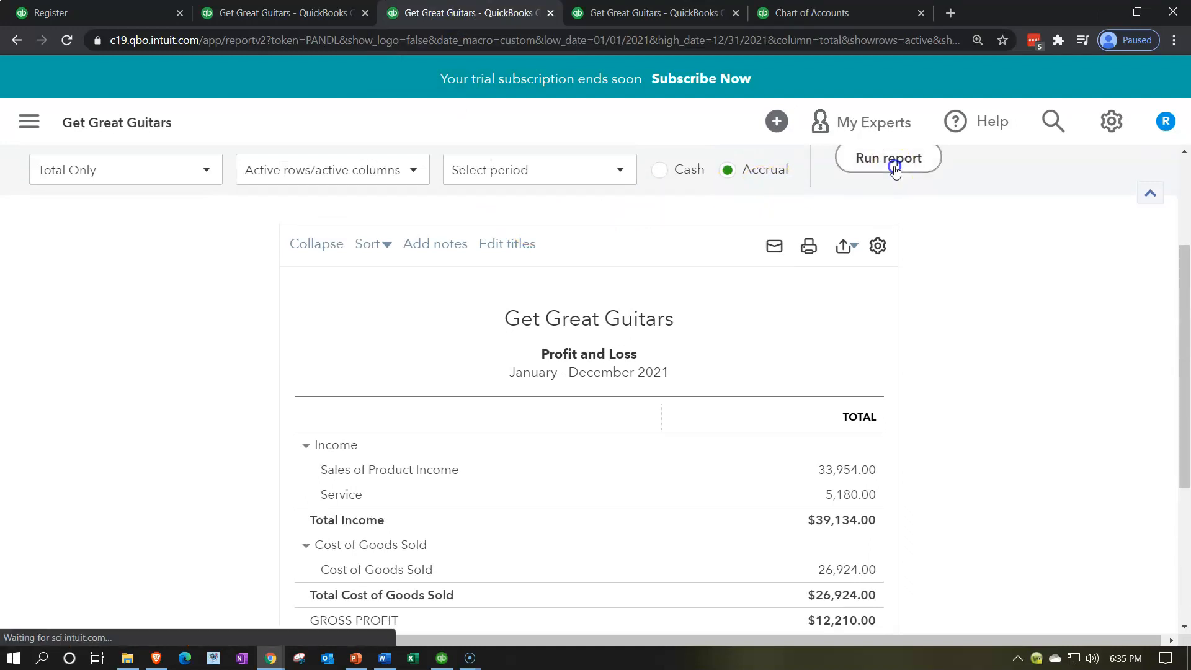
pyautogui.scroll(-4, 232, 338)
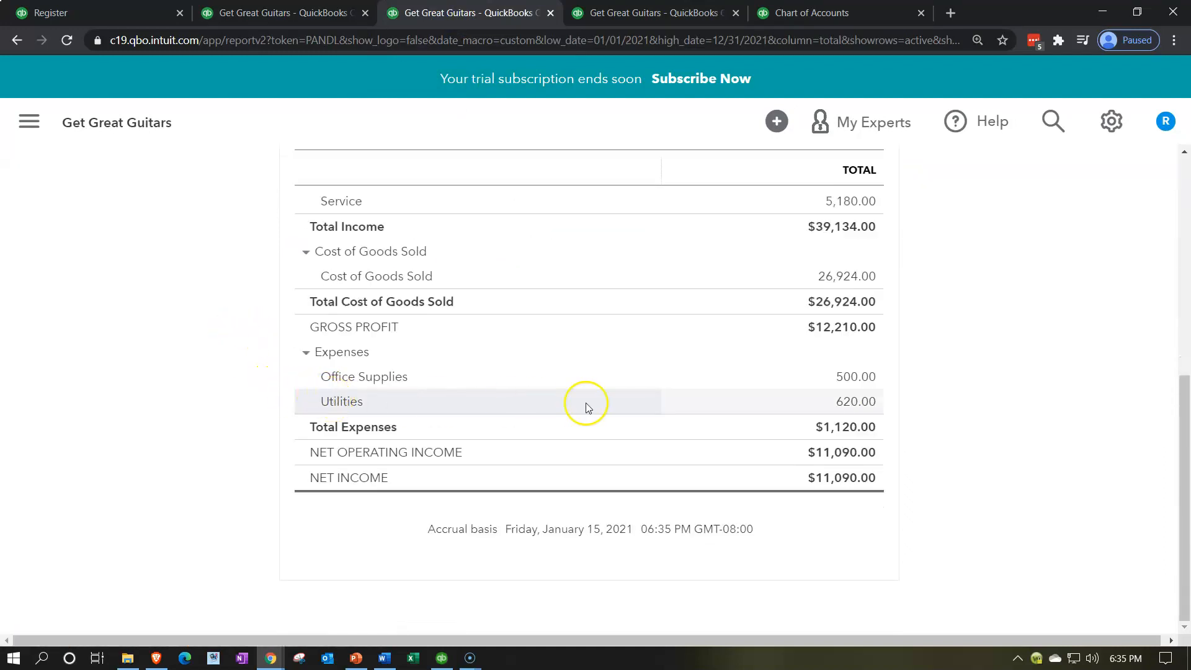
# Step: Drill into the Utilities amount to check the Edison transaction, and return to the Profit and Loss report
pyautogui.click(834, 409)
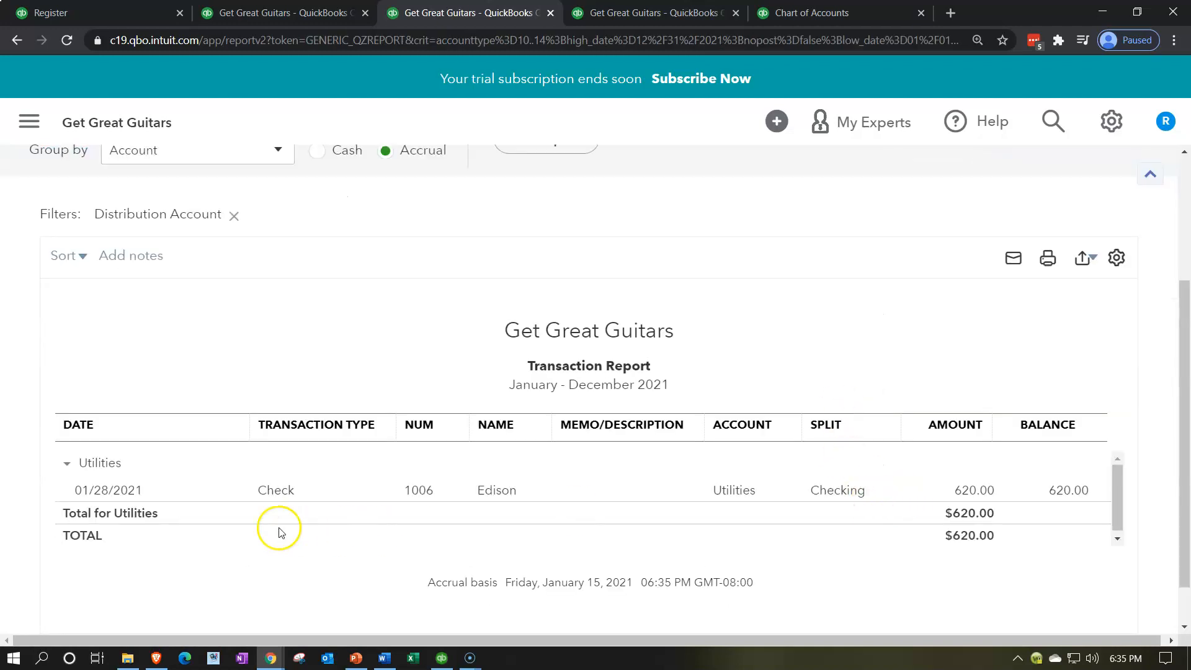
pyautogui.scroll(3, 277, 520)
pyautogui.click(140, 222)
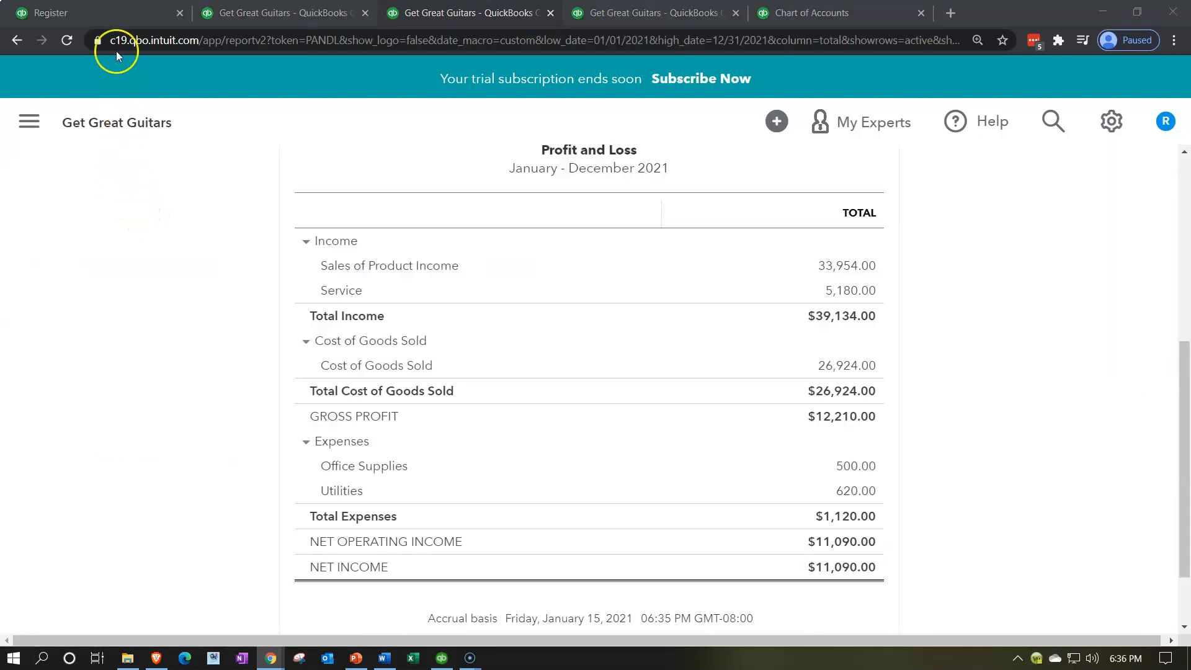
# Step: Leave the Checking register's blank check entry and open the Chart of Accounts with the navigation menu expanded
pyautogui.click(111, 18)
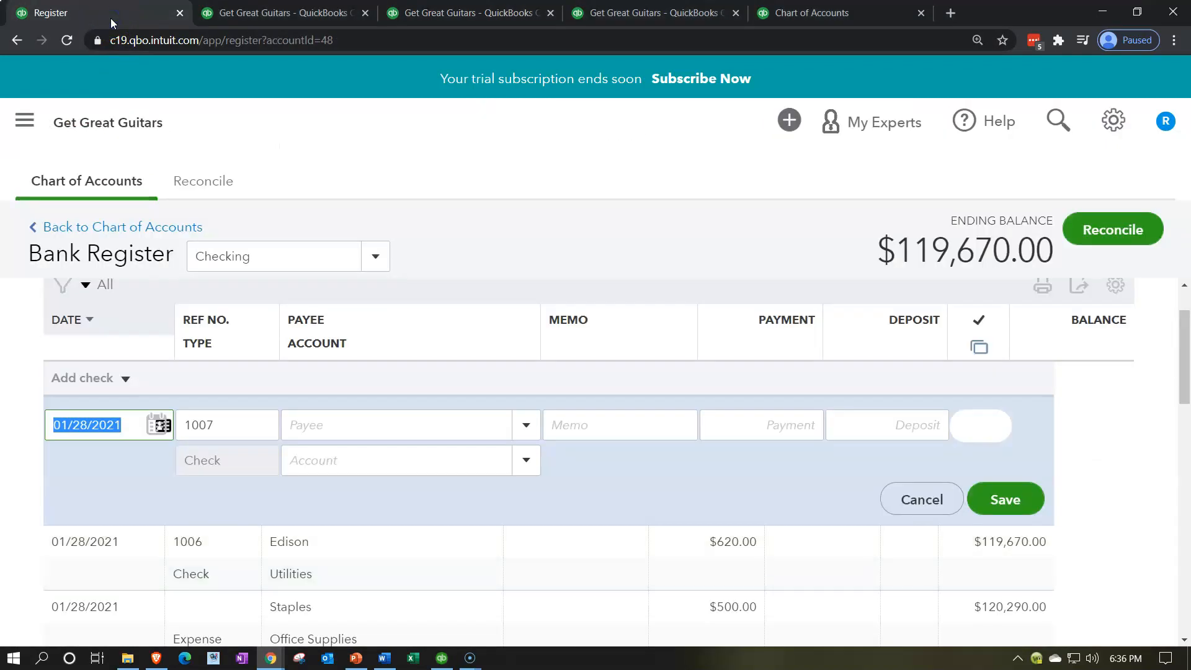
pyautogui.click(22, 123)
pyautogui.scroll(-2, 74, 372)
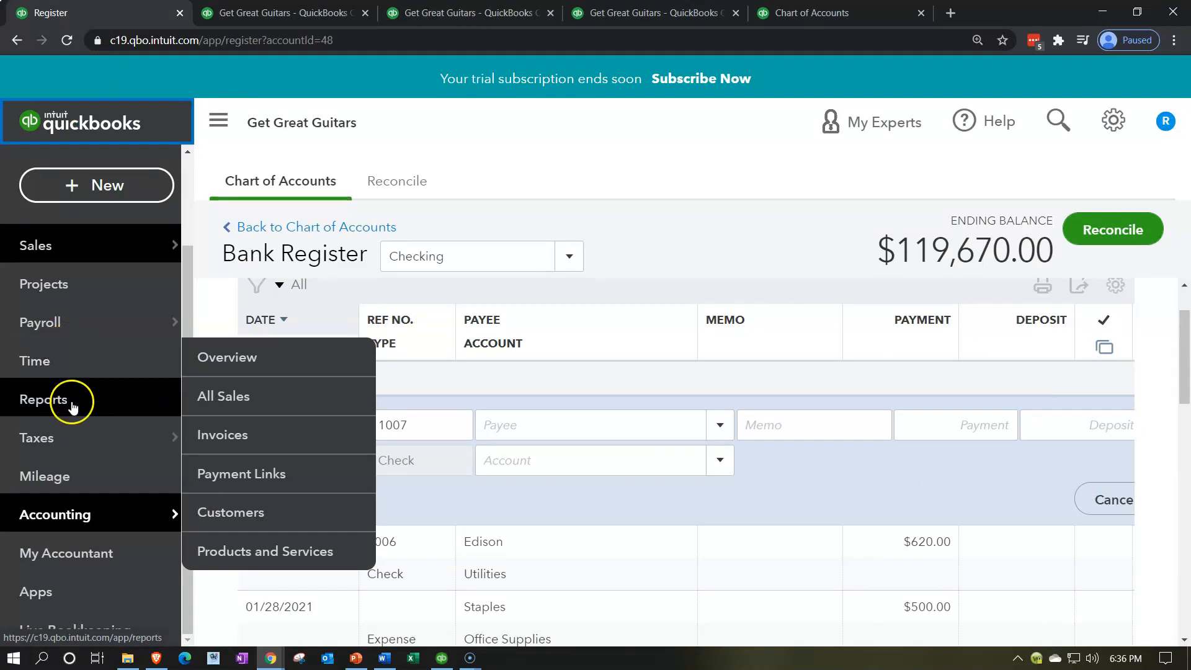
pyautogui.moveTo(84, 523)
pyautogui.click(83, 524)
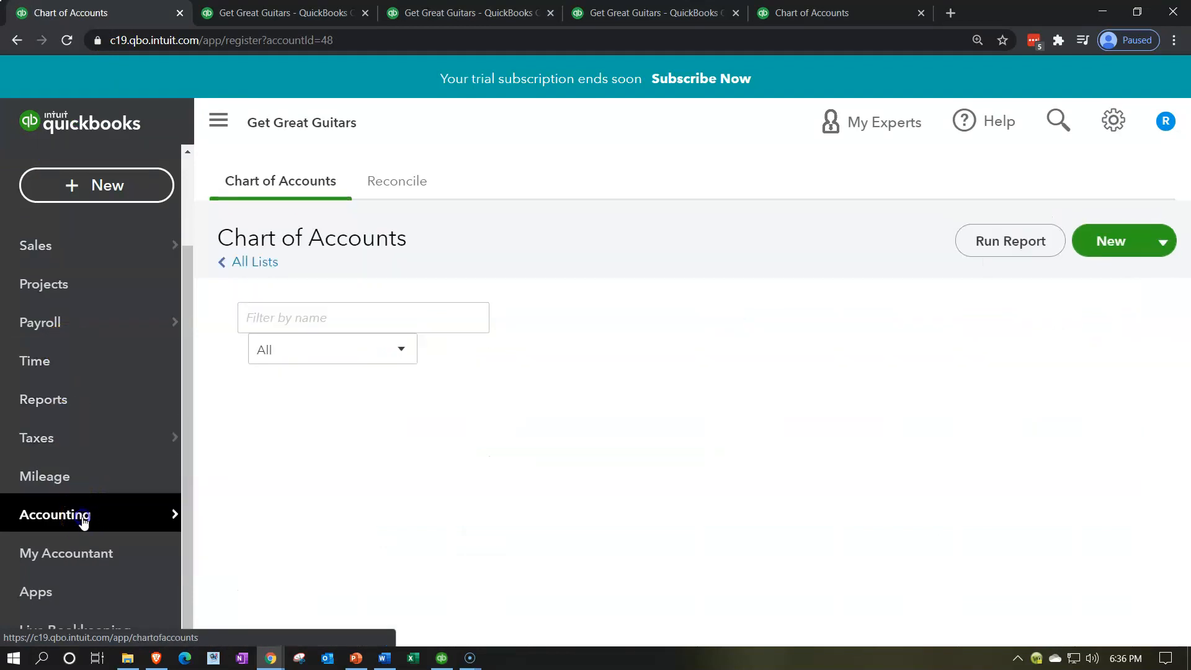
pyautogui.scroll(3, 714, 445)
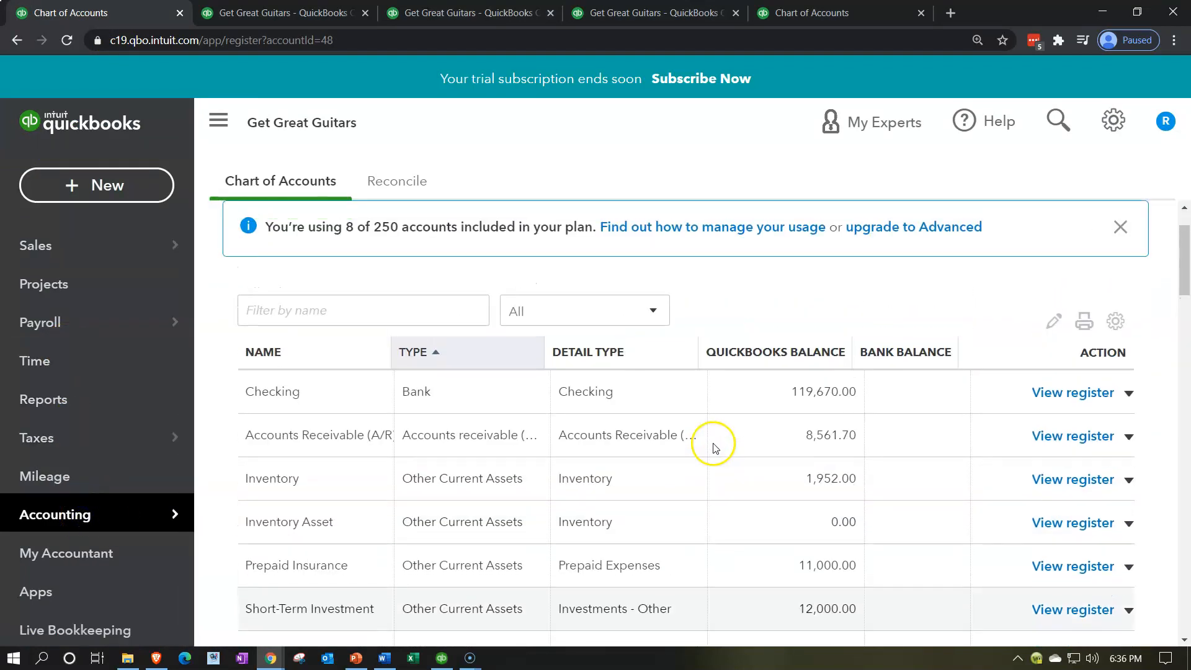
# Step: Open the Checking account's register and start a new expense entry dated 01/28/2021 without a reference number
pyautogui.click(1067, 397)
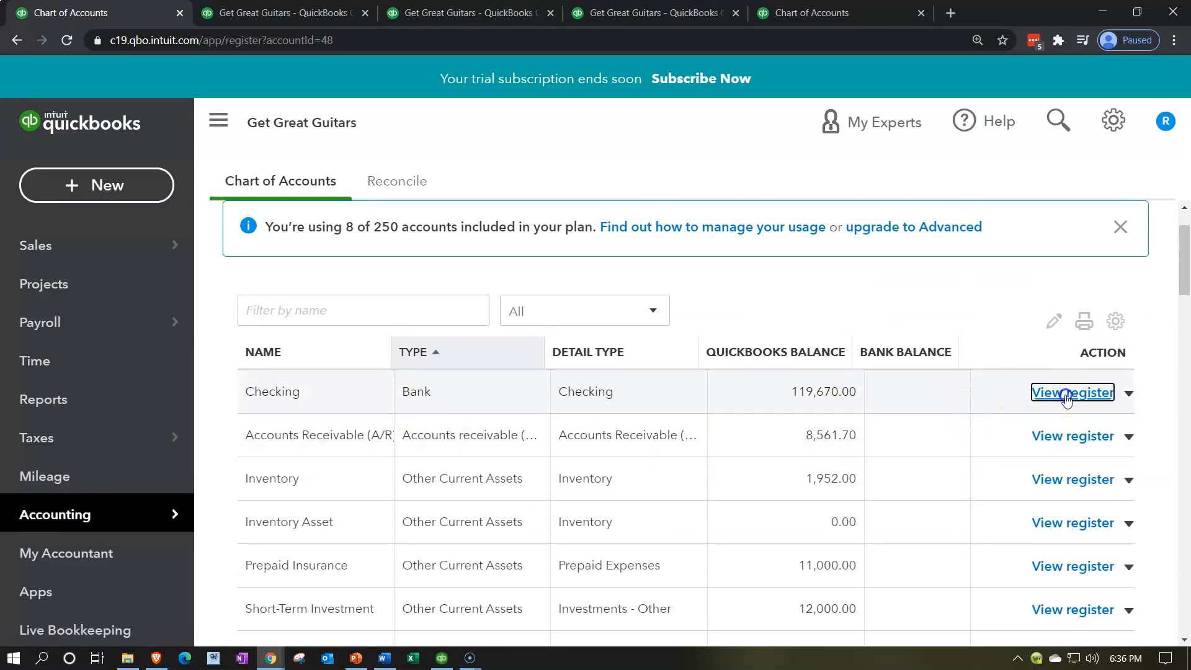
pyautogui.scroll(-2, 594, 428)
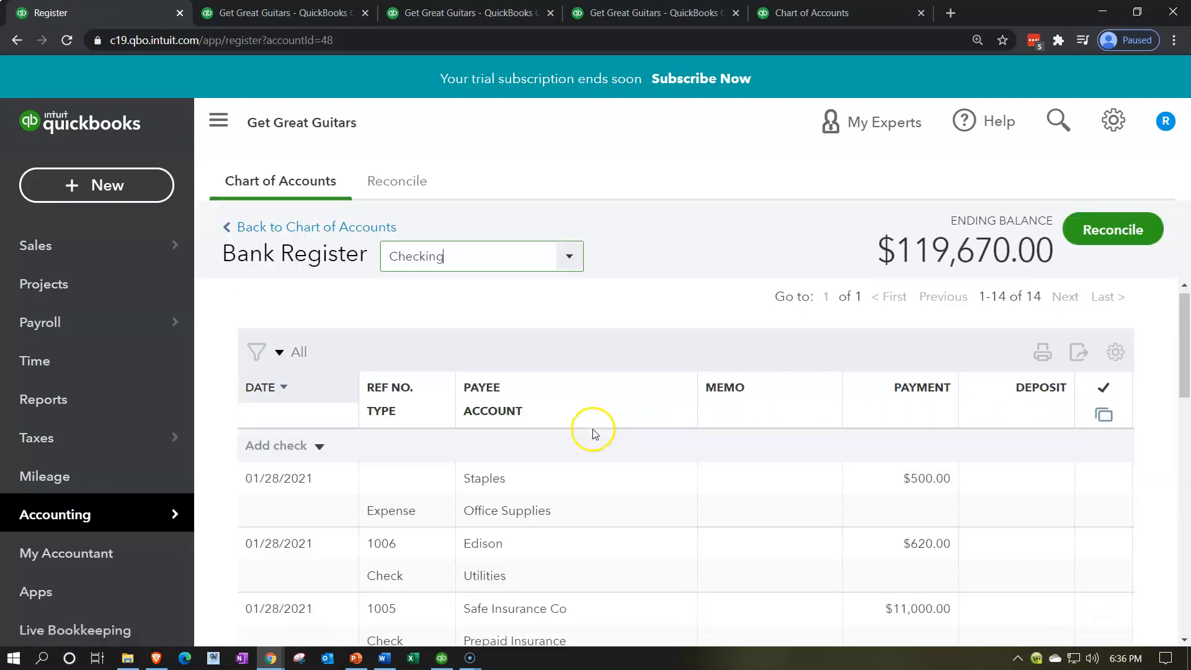
pyautogui.click(320, 380)
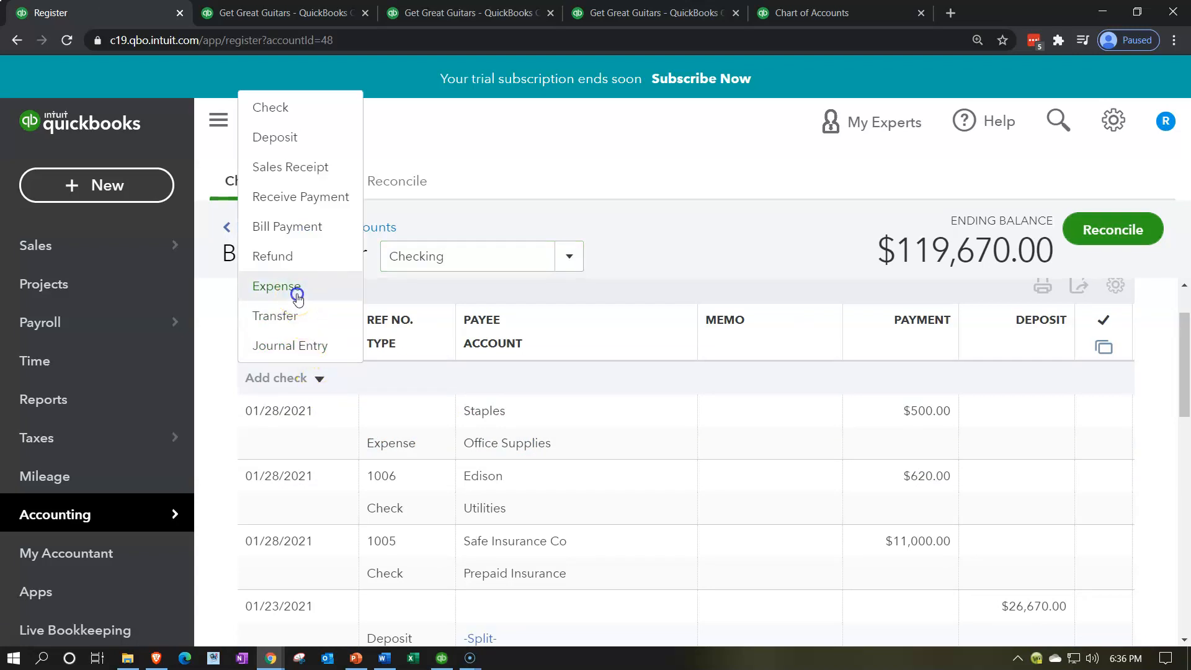
pyautogui.click(298, 299)
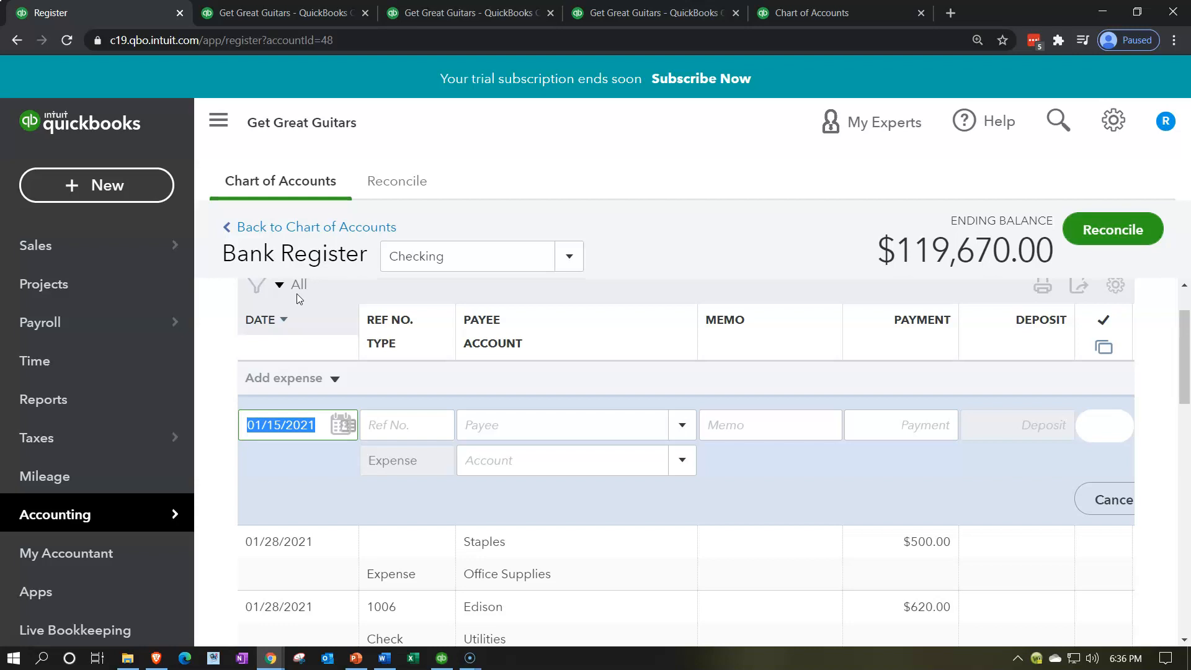
pyautogui.write('+')
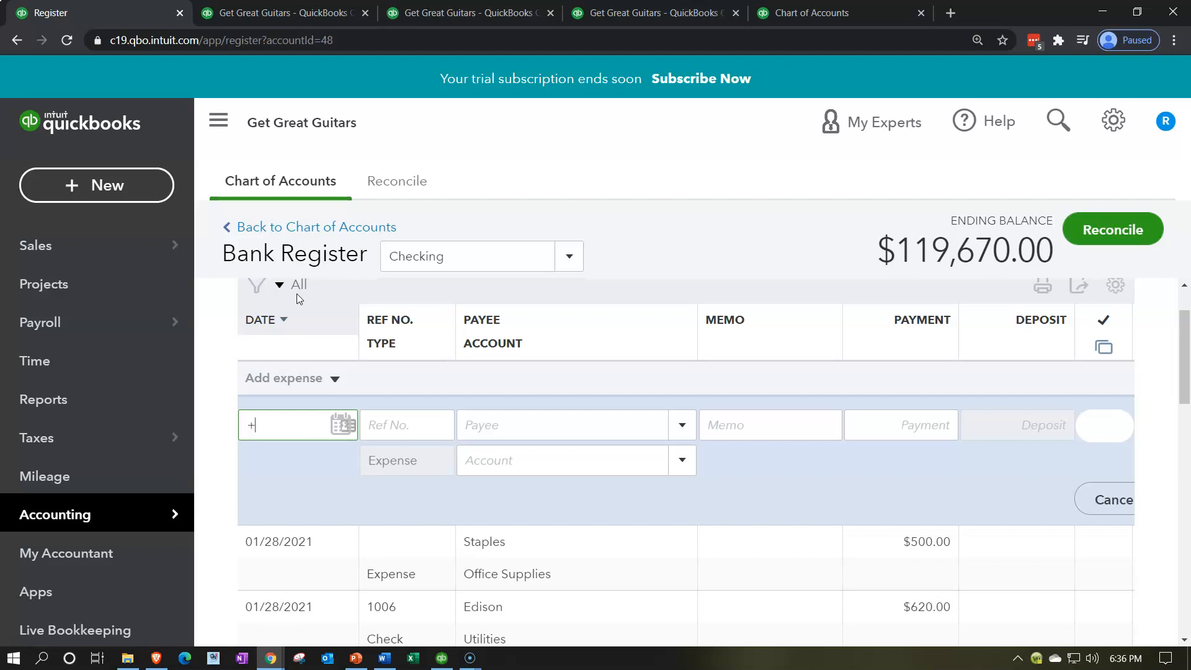
pyautogui.press('-')
pyautogui.press('Tab')
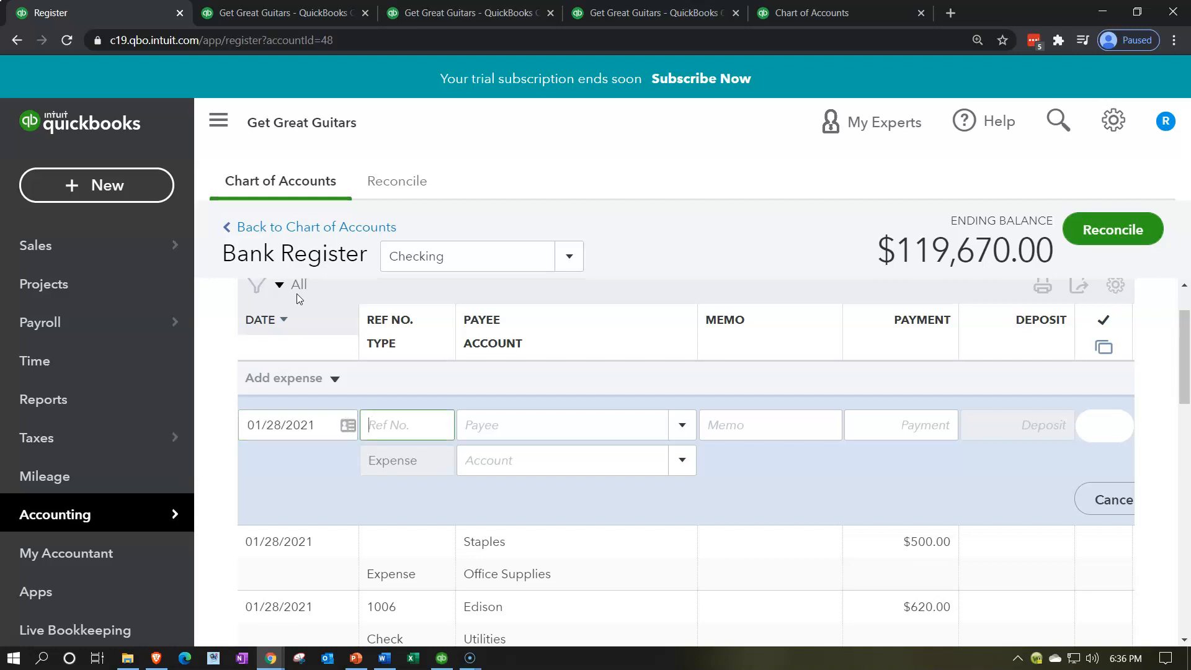
pyautogui.press('Tab')
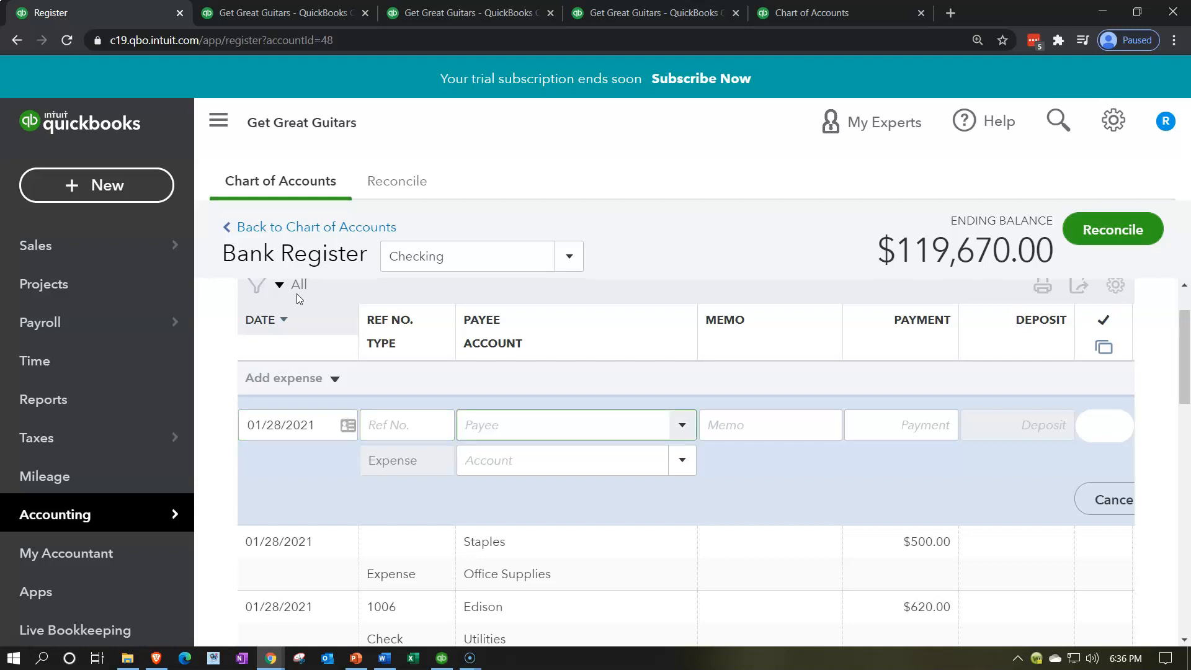
# Step: Enter Verizon as the expense's payee and save it as a new vendor
pyautogui.write('Verizon')
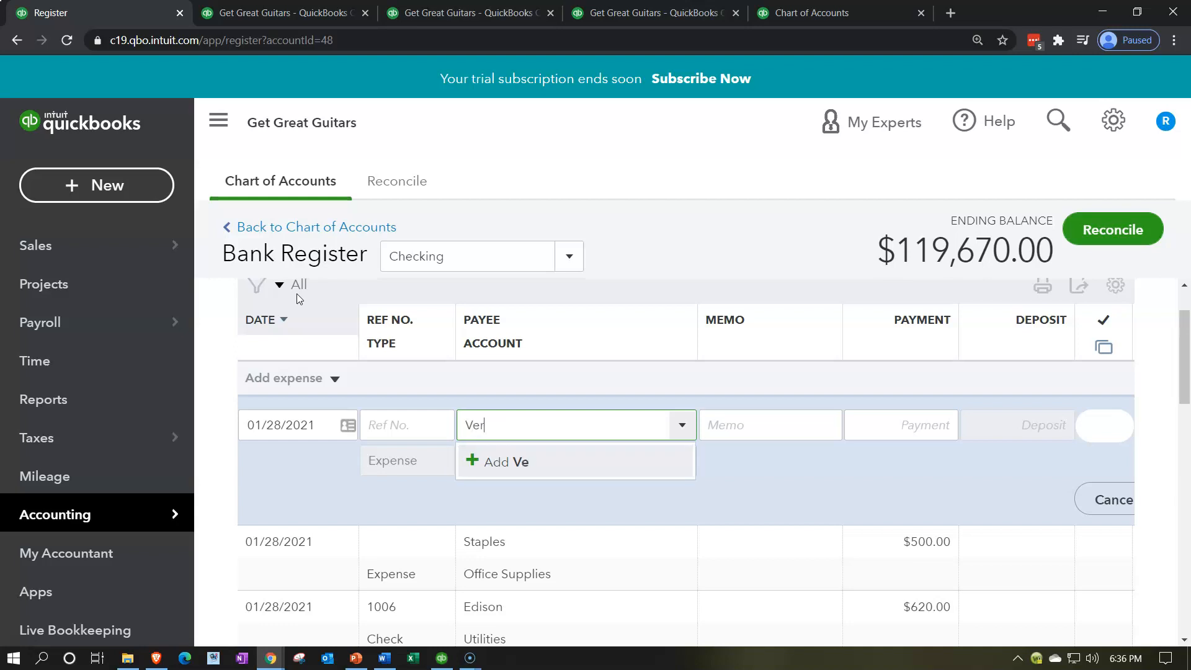
pyautogui.press('Return')
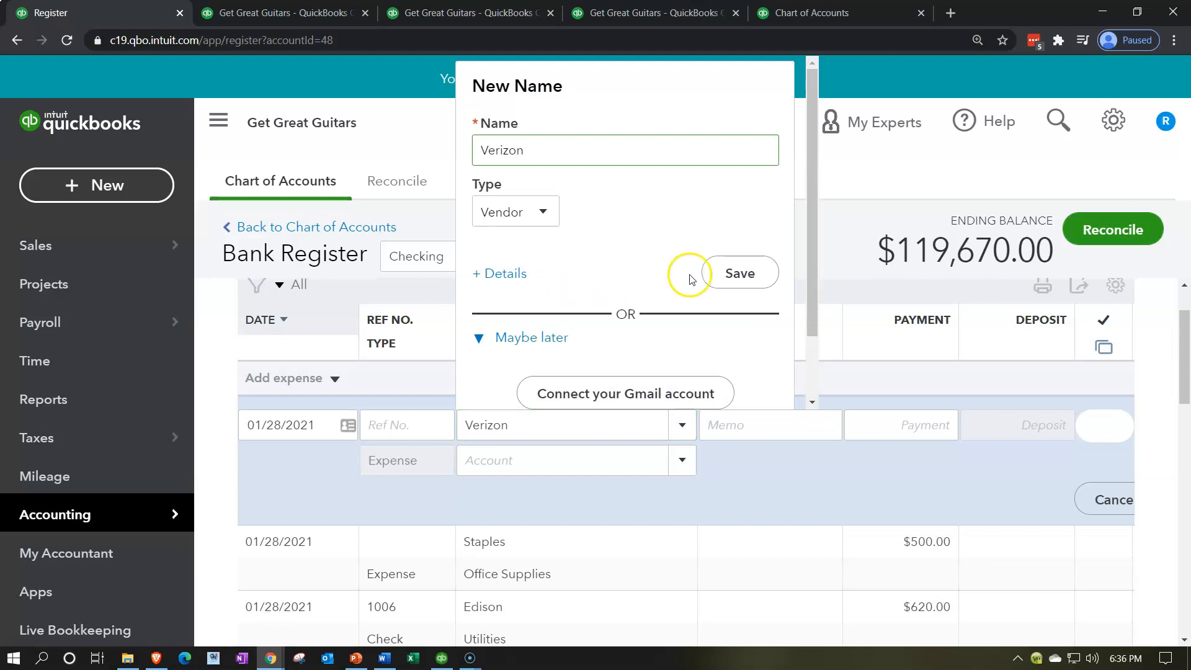
pyautogui.click(731, 276)
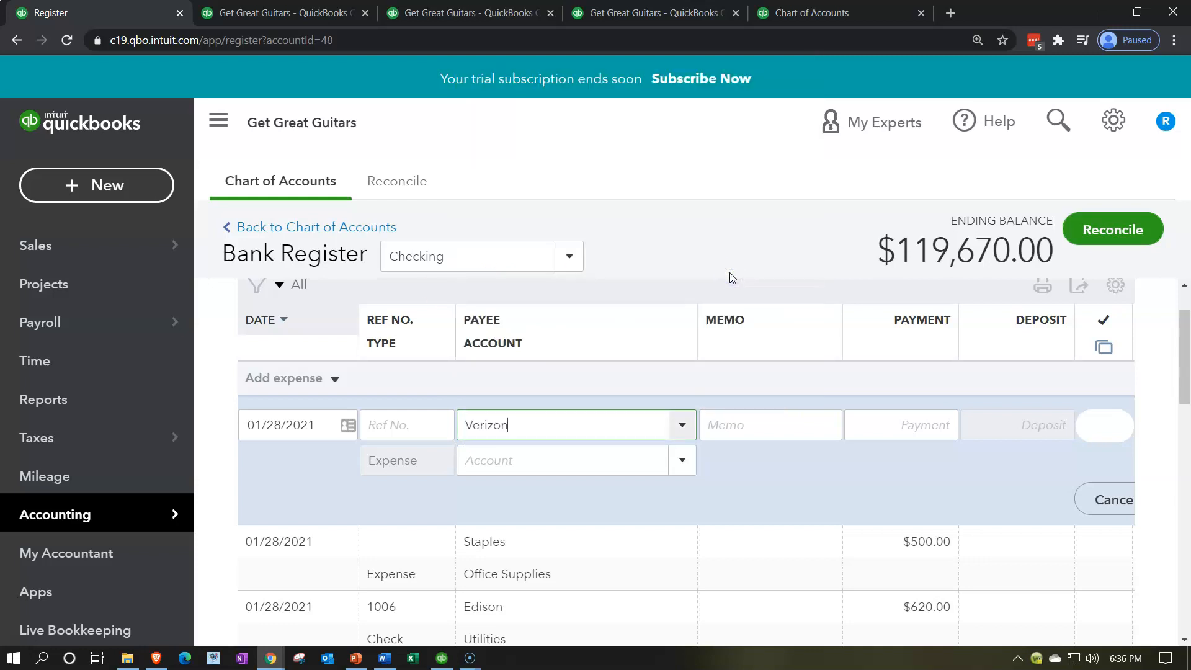
# Step: Leave the memo blank and set the Verizon expense's payment amount to 360.00
pyautogui.press('Tab')
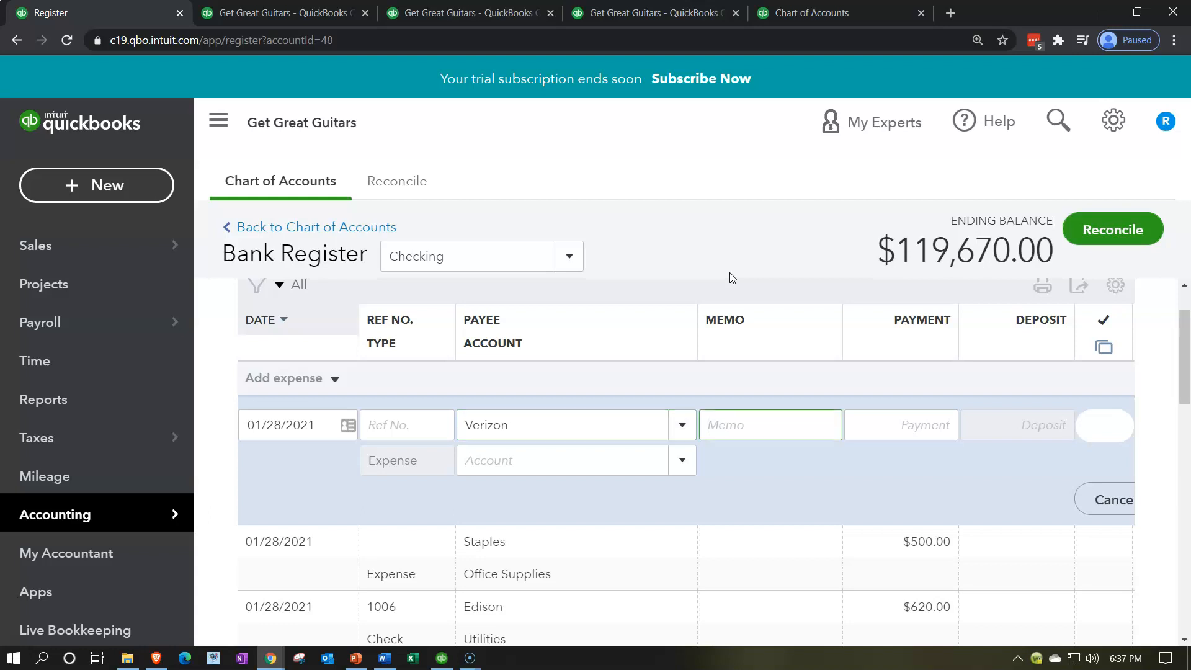
pyautogui.press('Tab')
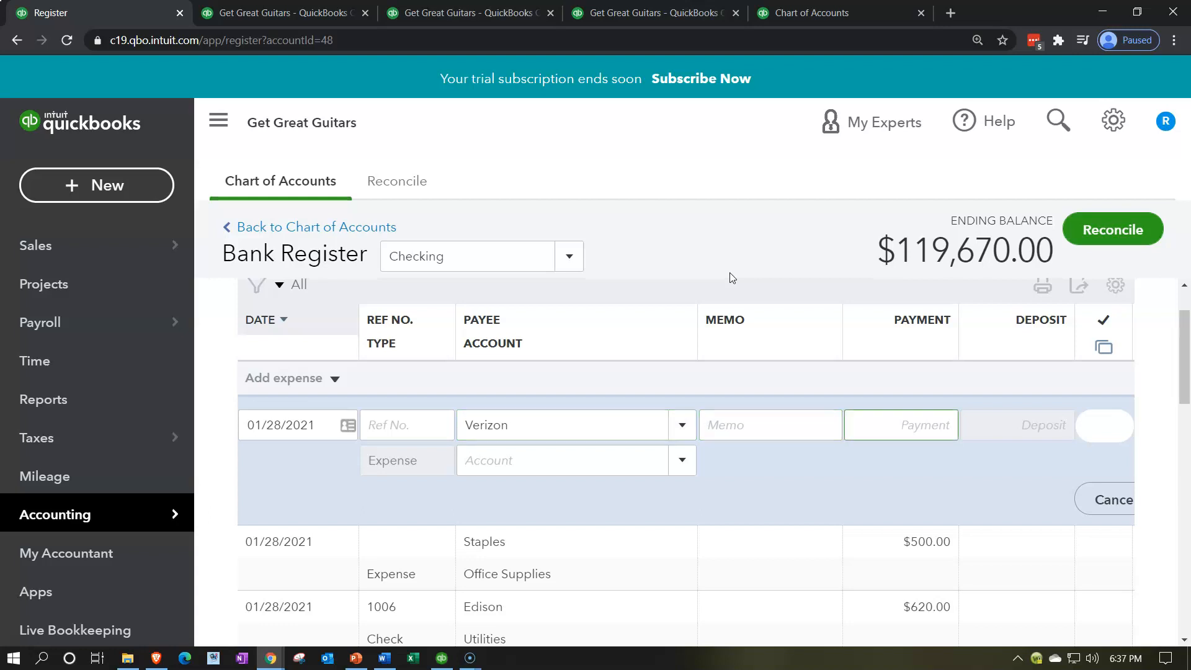
pyautogui.click(862, 331)
pyautogui.write('360.00')
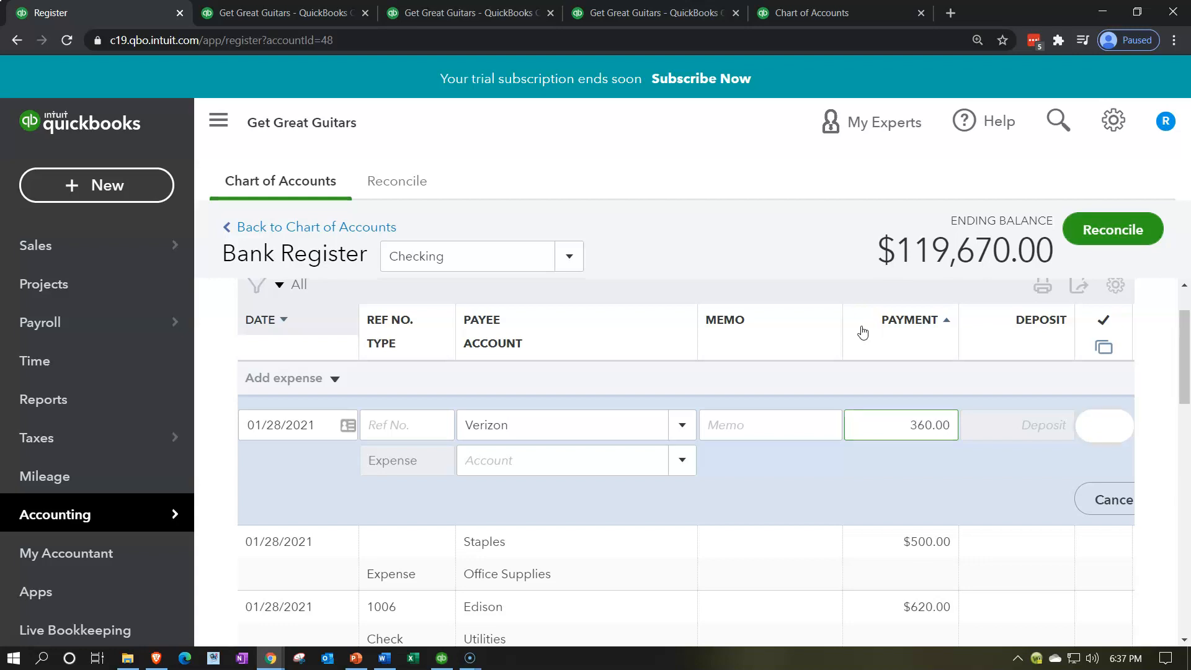
pyautogui.press('Tab')
pyautogui.press('Tab')
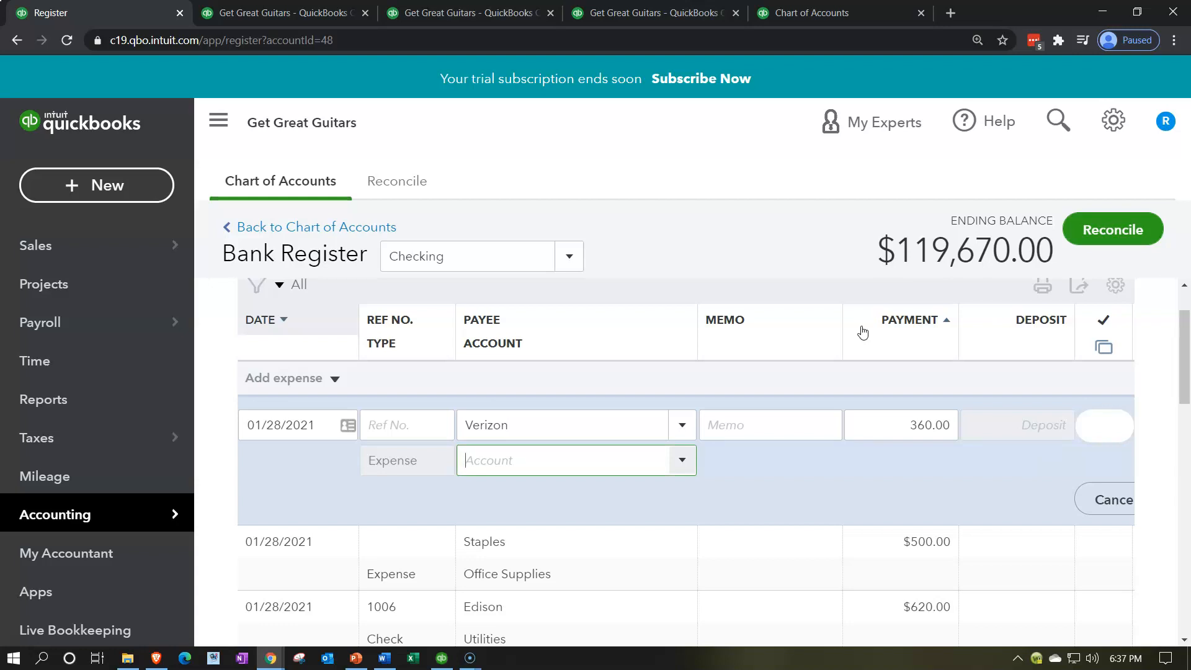
# Step: Look through the account choices for an existing telephone account to categorize the Verizon expense
pyautogui.write('te')
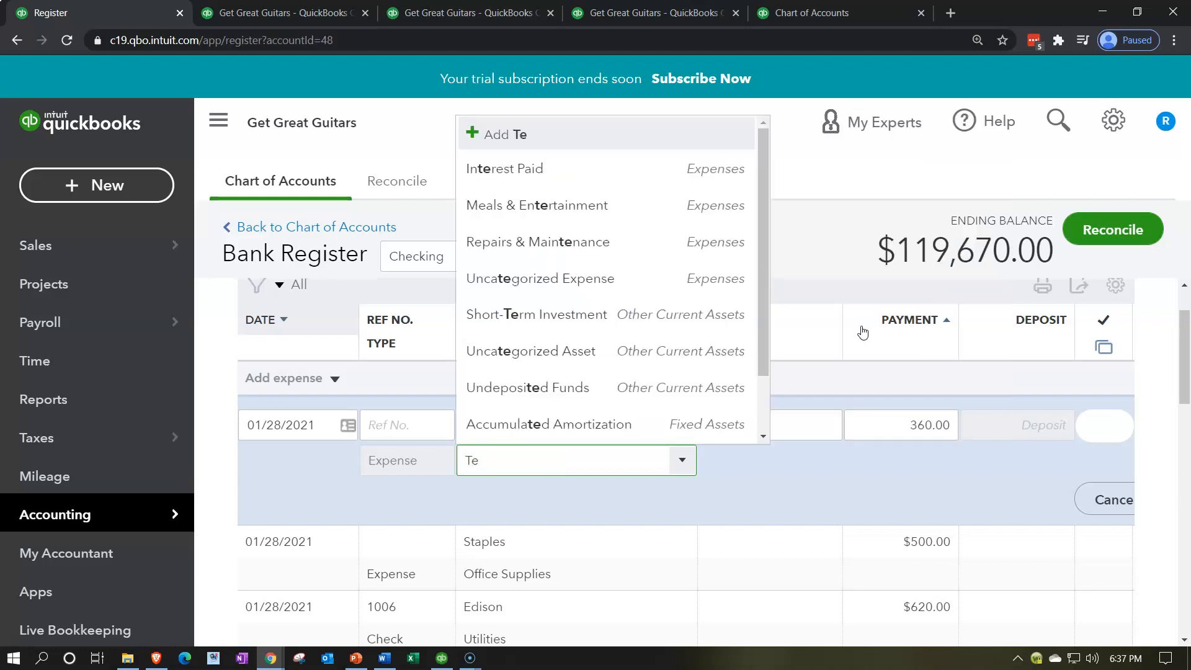
pyautogui.write('le')
pyautogui.press('BackSpace')
pyautogui.press('BackSpace')
pyautogui.press('BackSpace')
pyautogui.press('BackSpace')
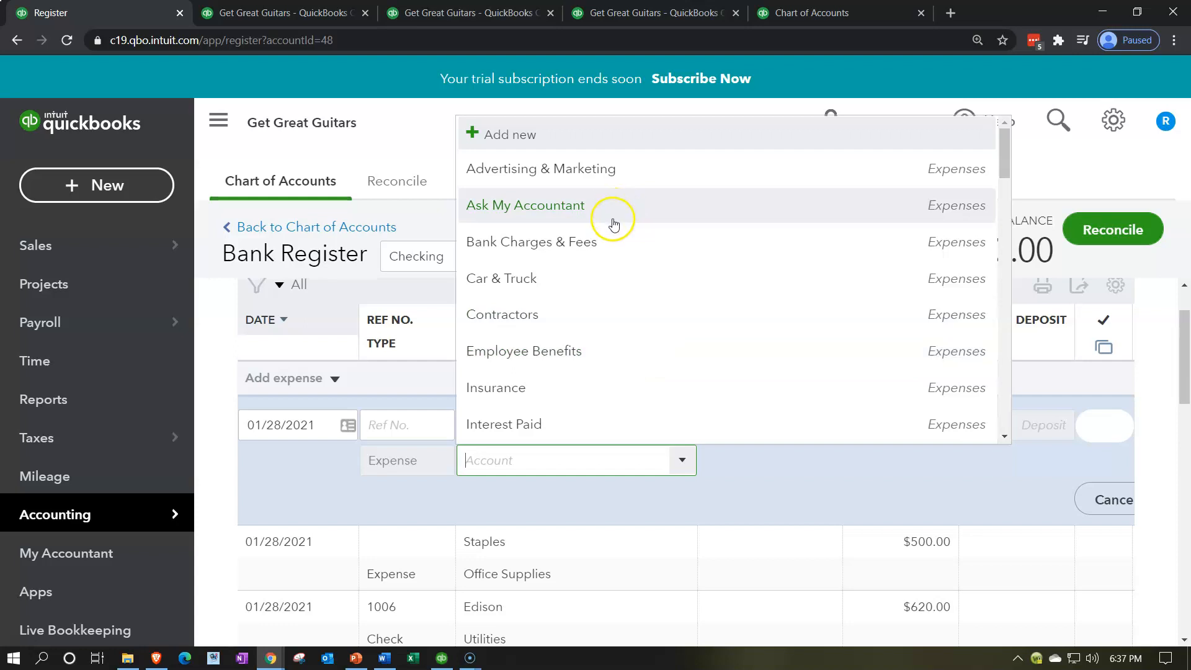
pyautogui.scroll(-2, 613, 223)
pyautogui.scroll(-6, 613, 224)
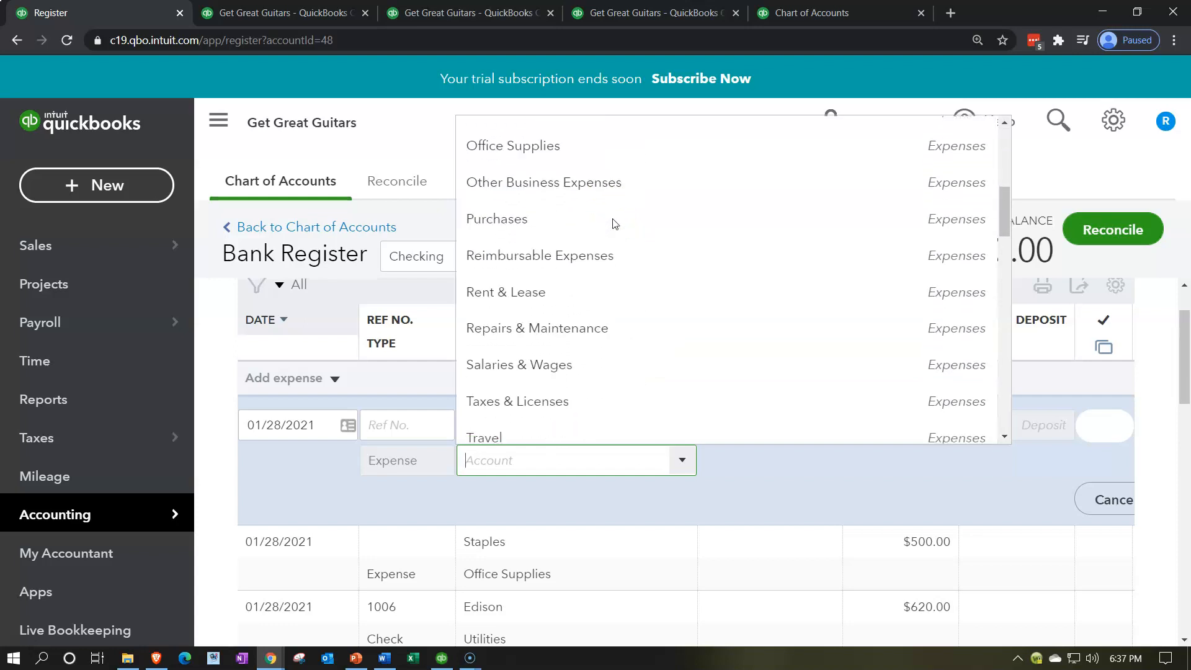
pyautogui.scroll(-5, 614, 223)
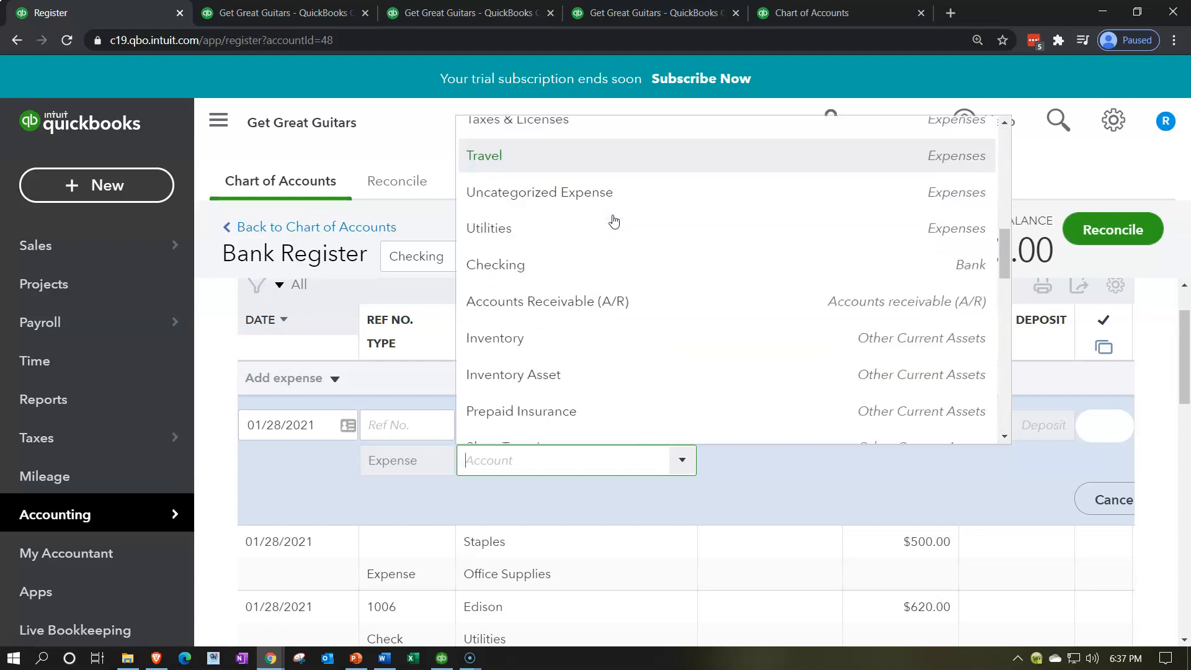
pyautogui.scroll(-6, 614, 220)
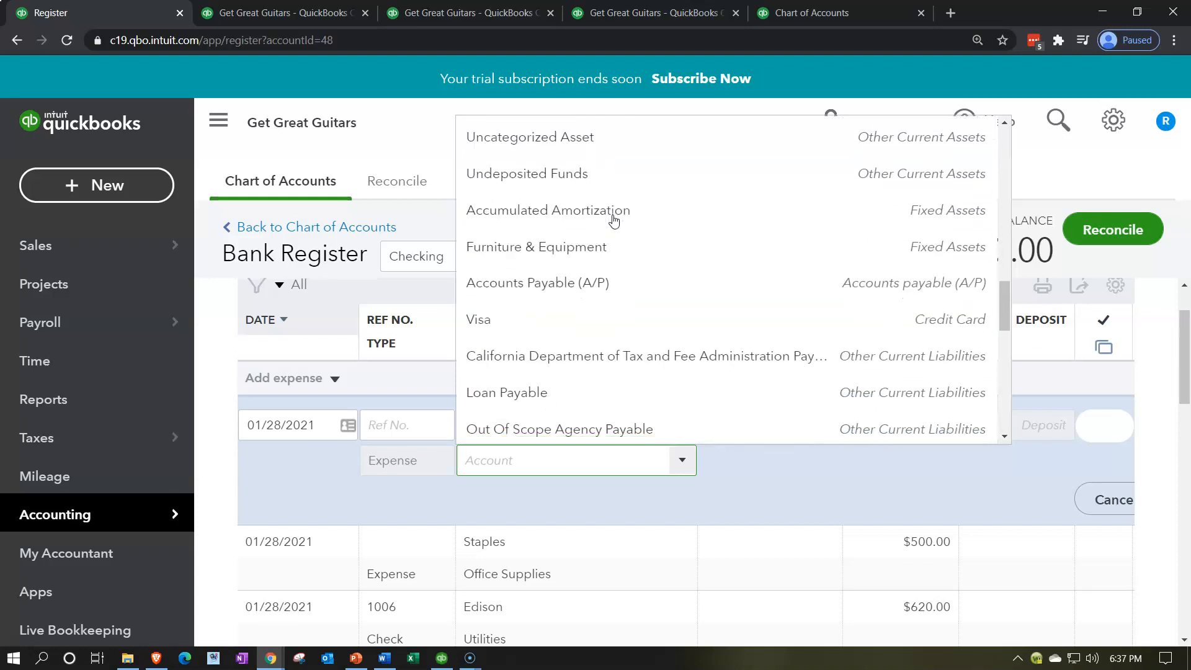
pyautogui.scroll(-6, 614, 221)
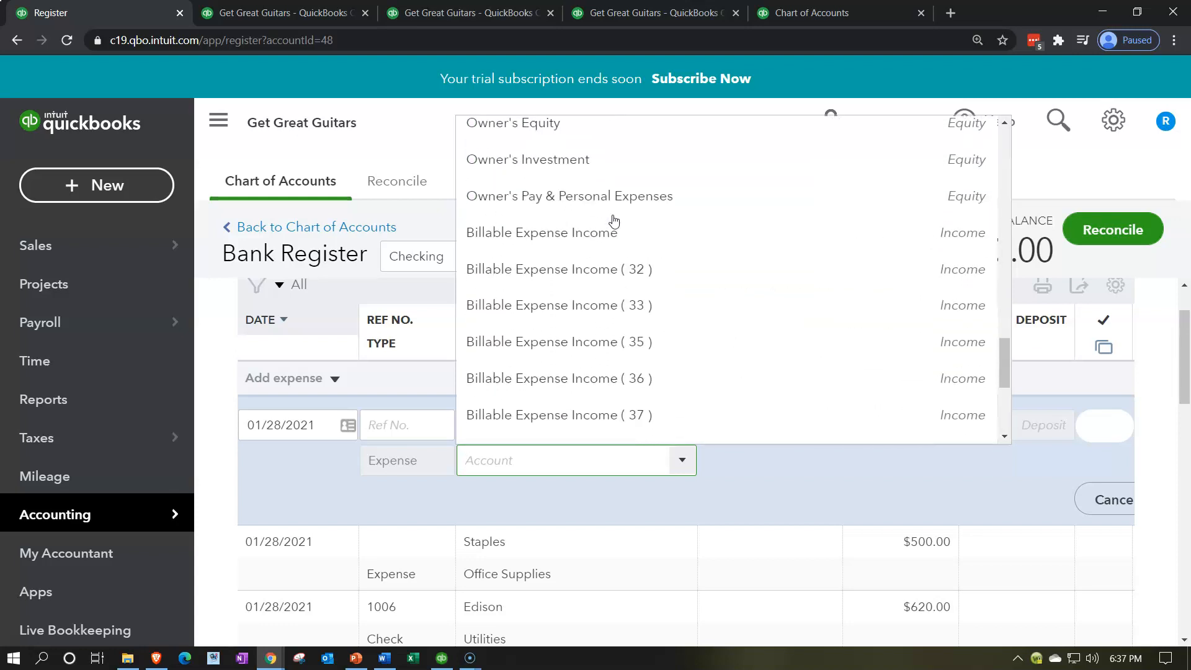
pyautogui.scroll(-3, 614, 220)
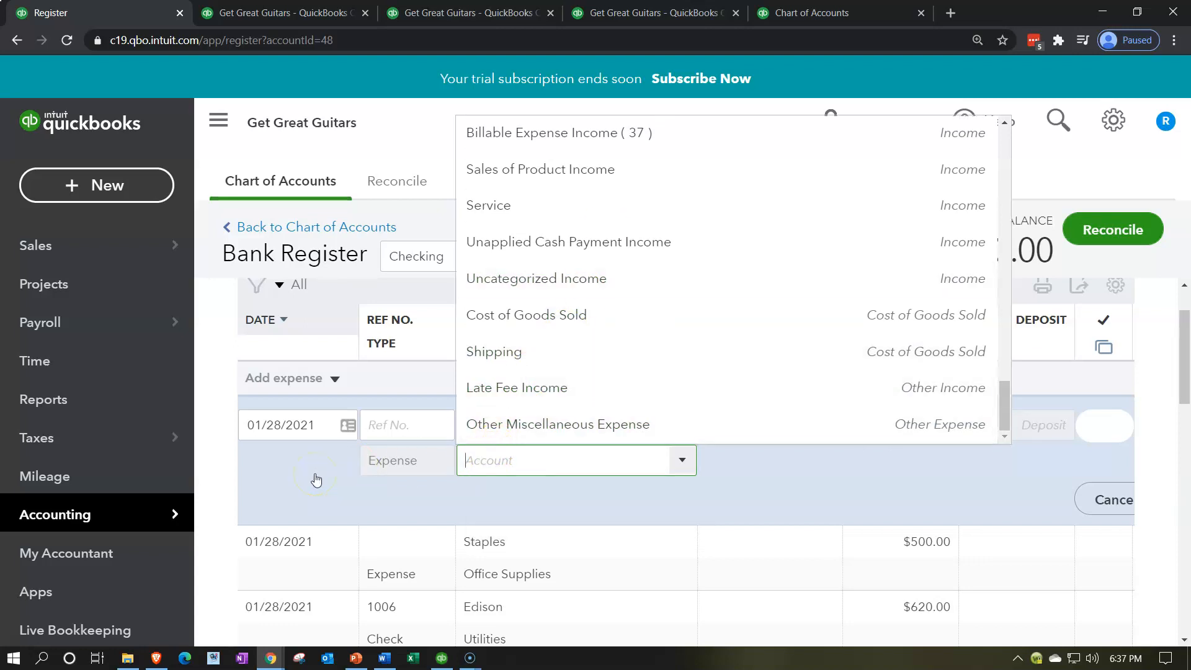
# Step: Add a new account named Telephone from the expense entry and set its account type to Expenses
pyautogui.write('Telep')
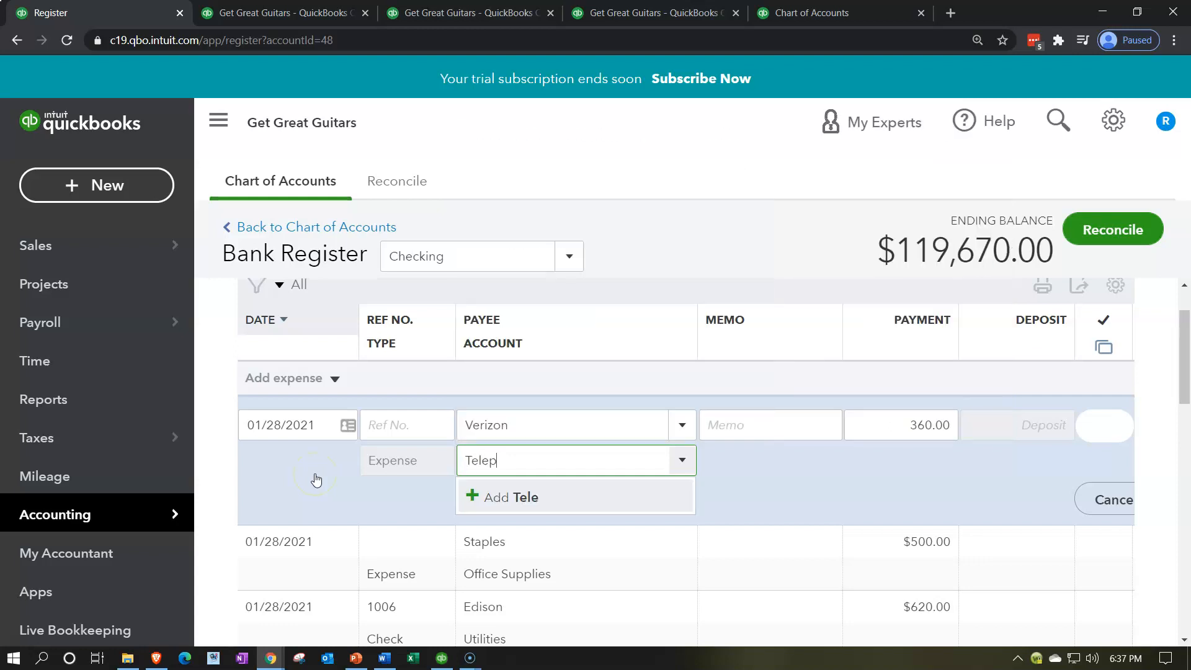
pyautogui.write('hone')
pyautogui.press('Return')
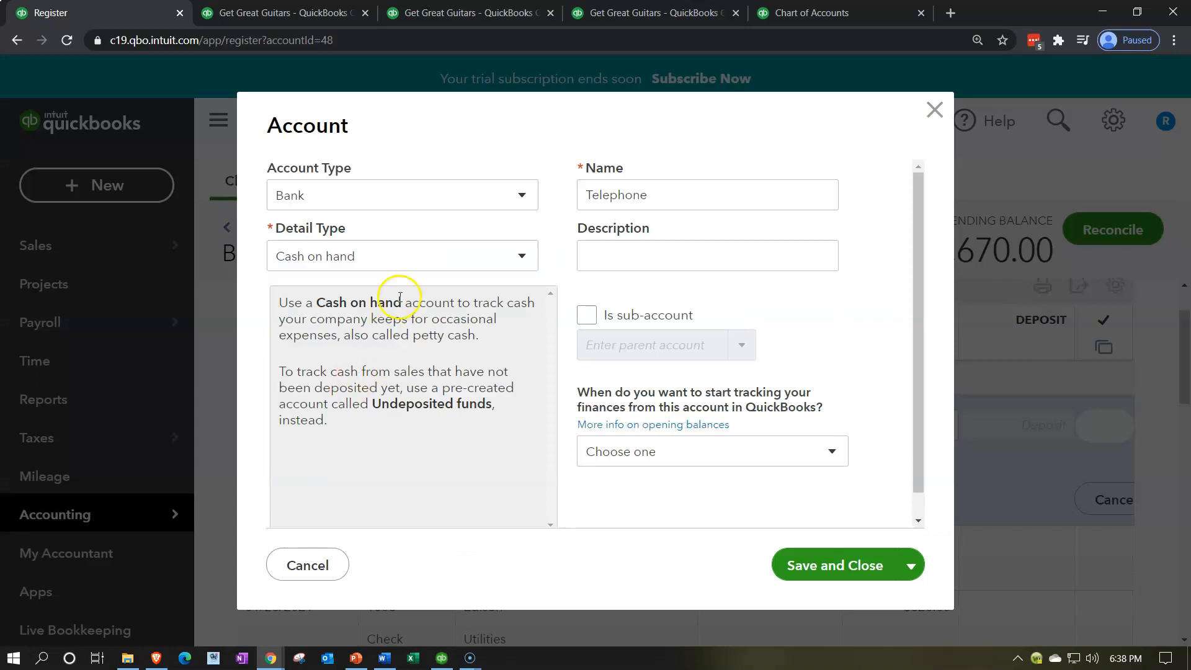
pyautogui.click(522, 198)
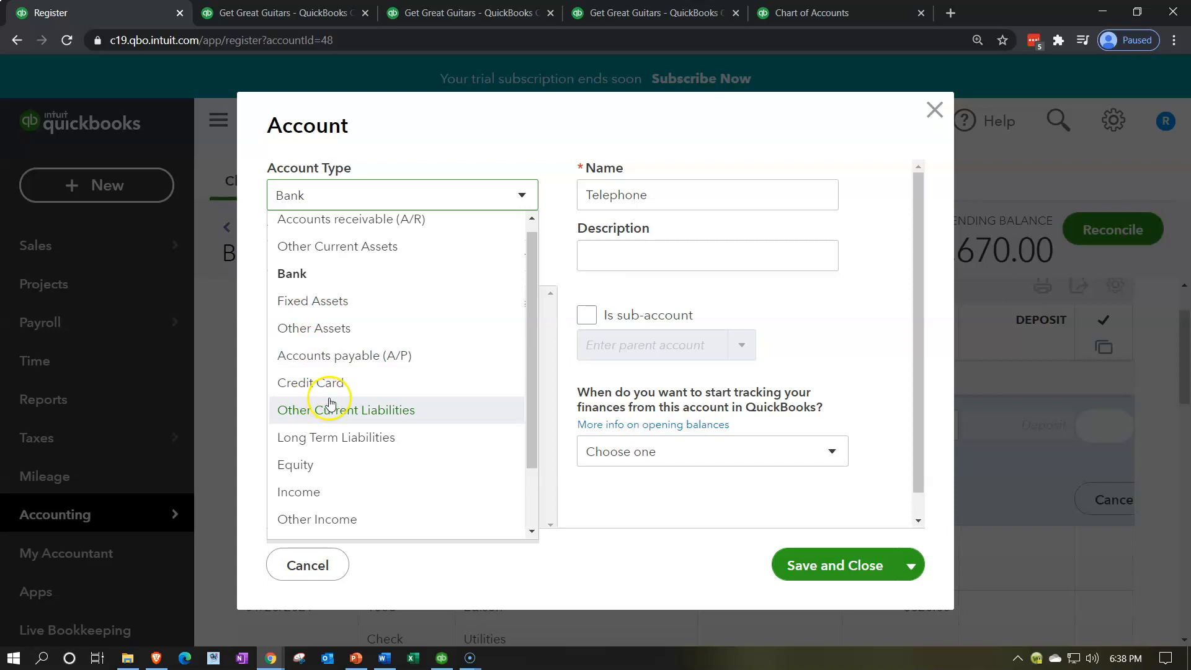
pyautogui.scroll(-2, 335, 399)
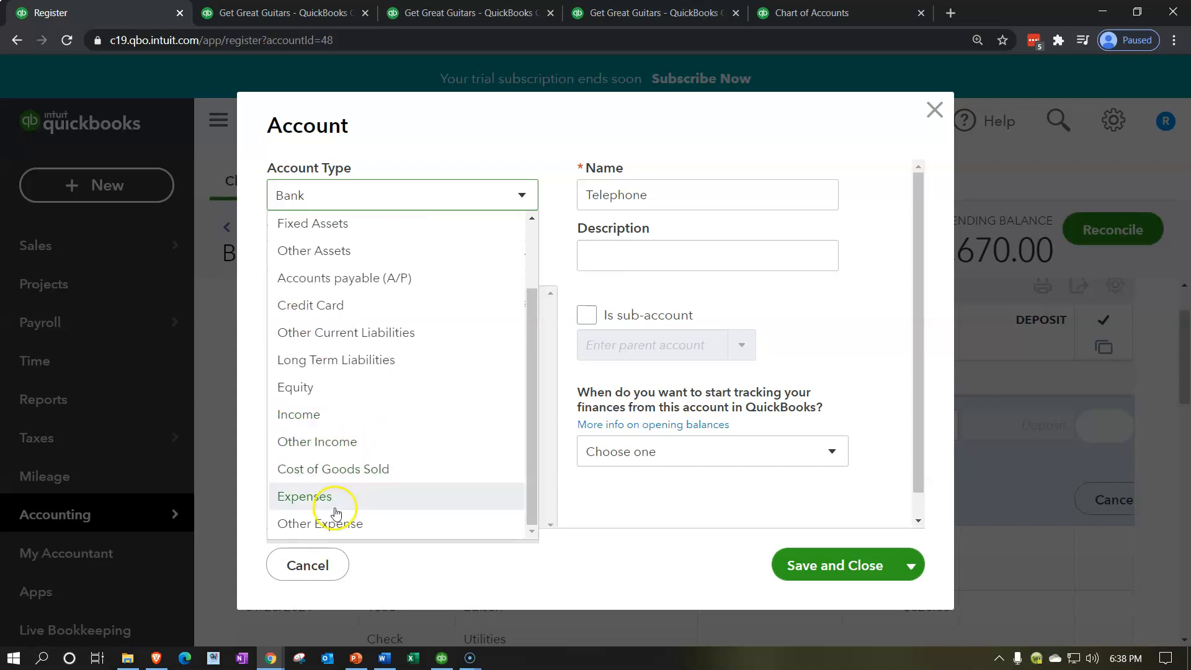
pyautogui.click(324, 507)
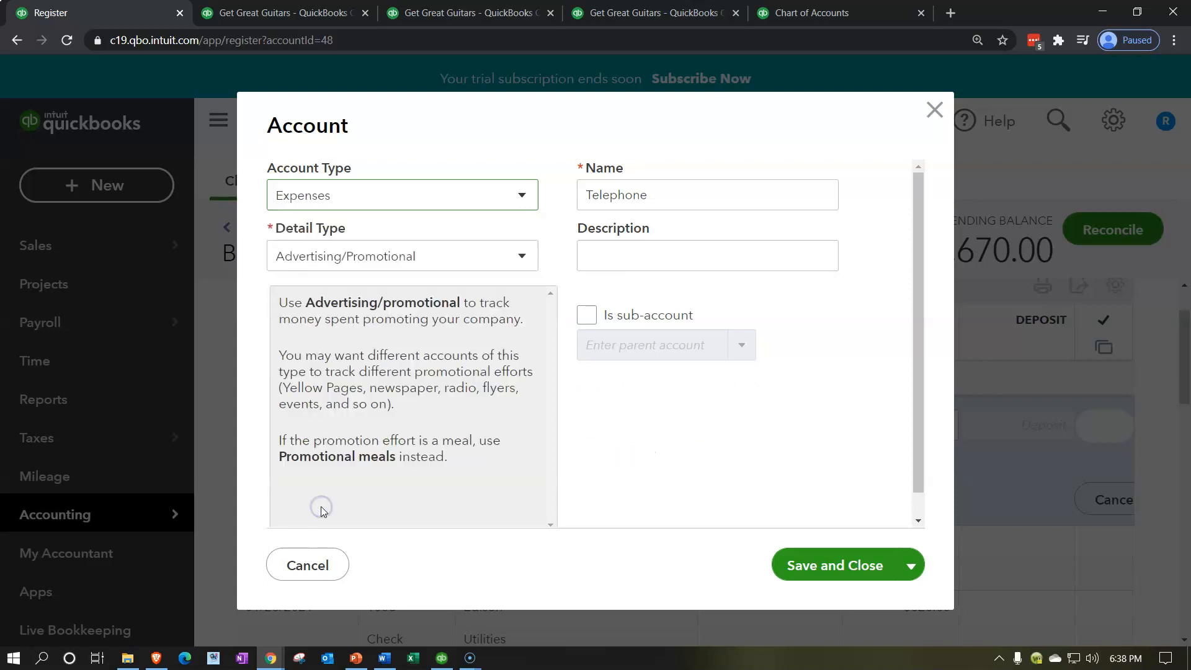
# Step: Set the Telephone account's detail type to Other Business Expenses and save the account
pyautogui.click(481, 253)
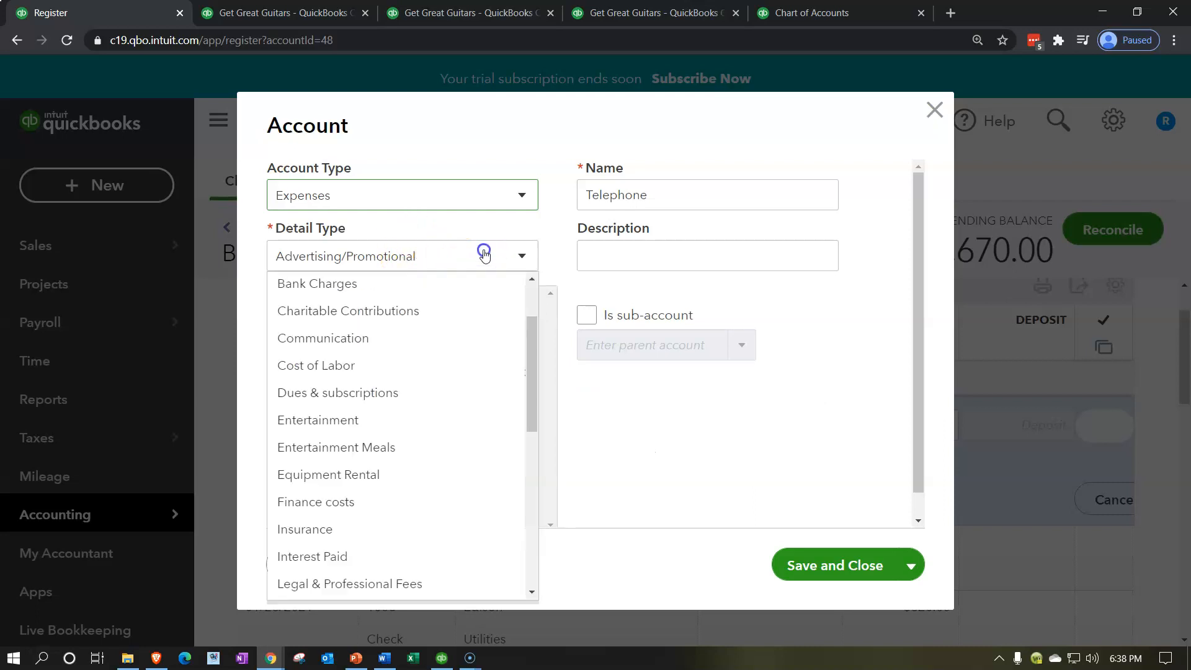
pyautogui.scroll(-4, 492, 373)
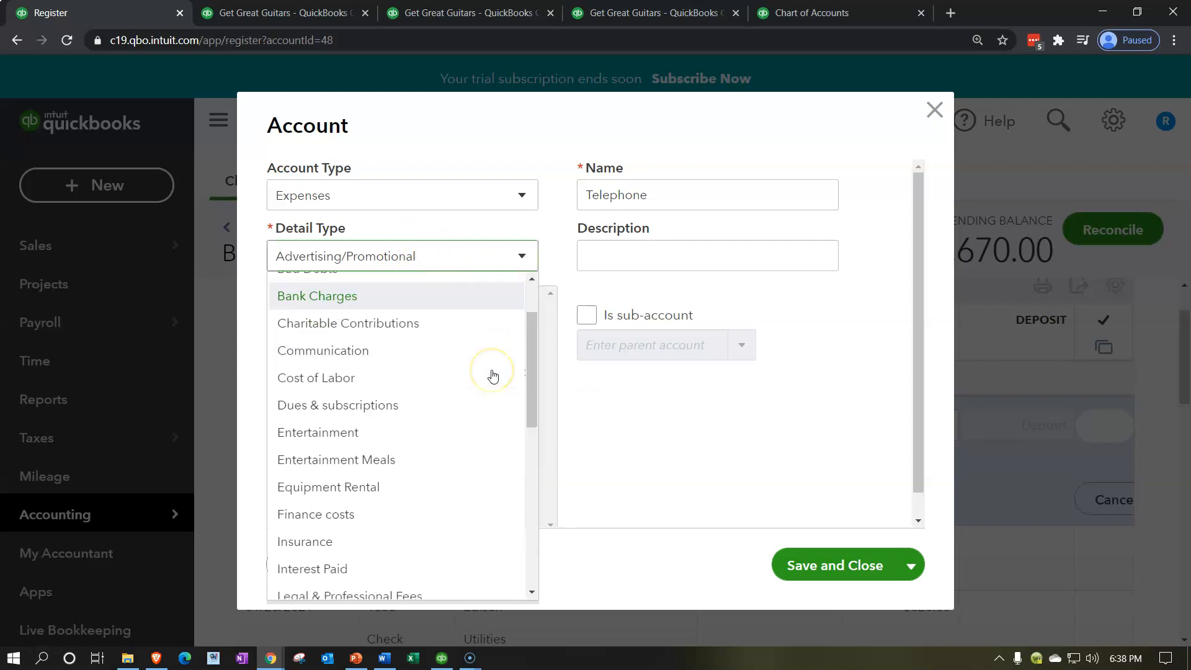
pyautogui.scroll(-1, 493, 376)
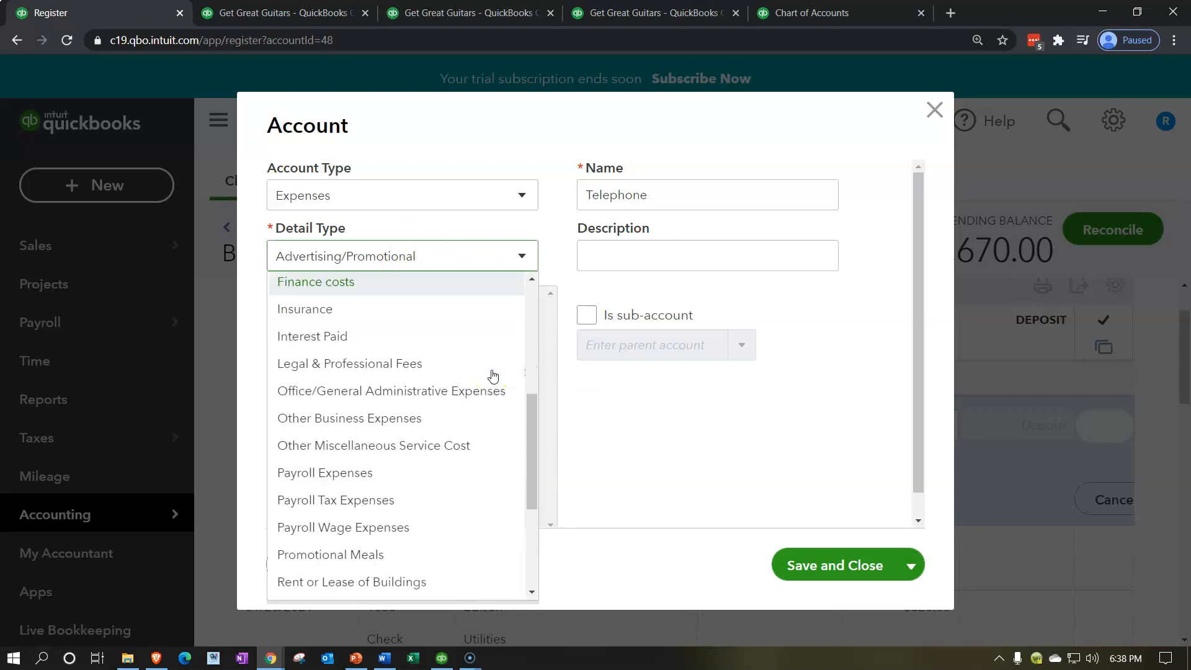
pyautogui.click(424, 418)
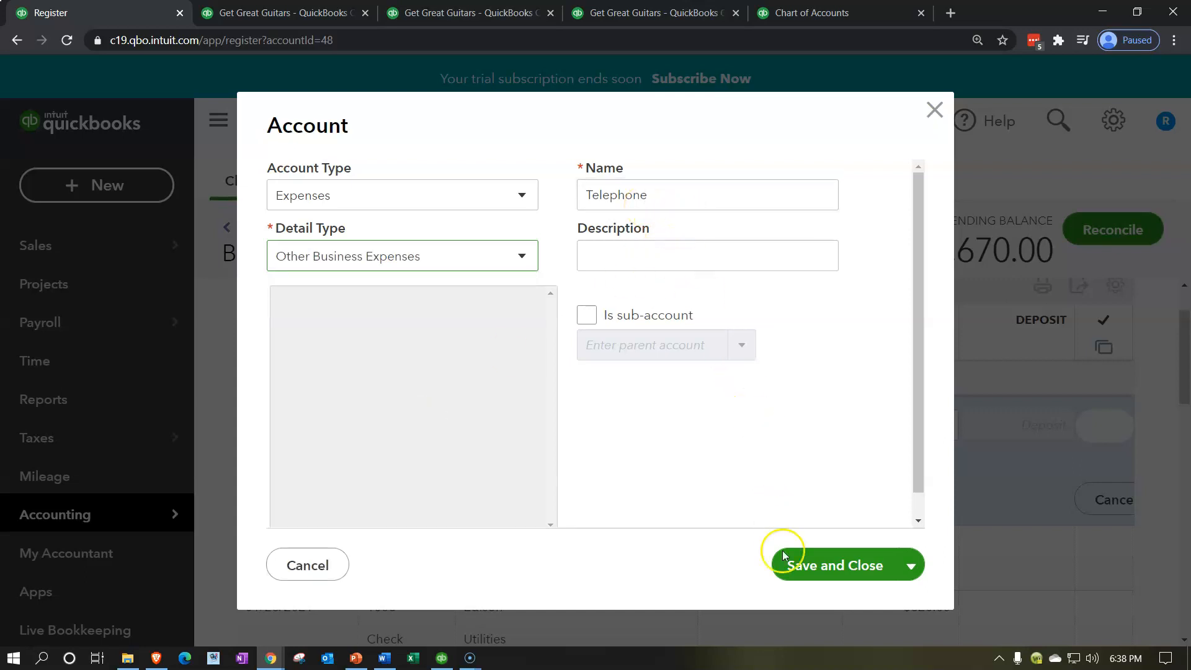
pyautogui.click(787, 571)
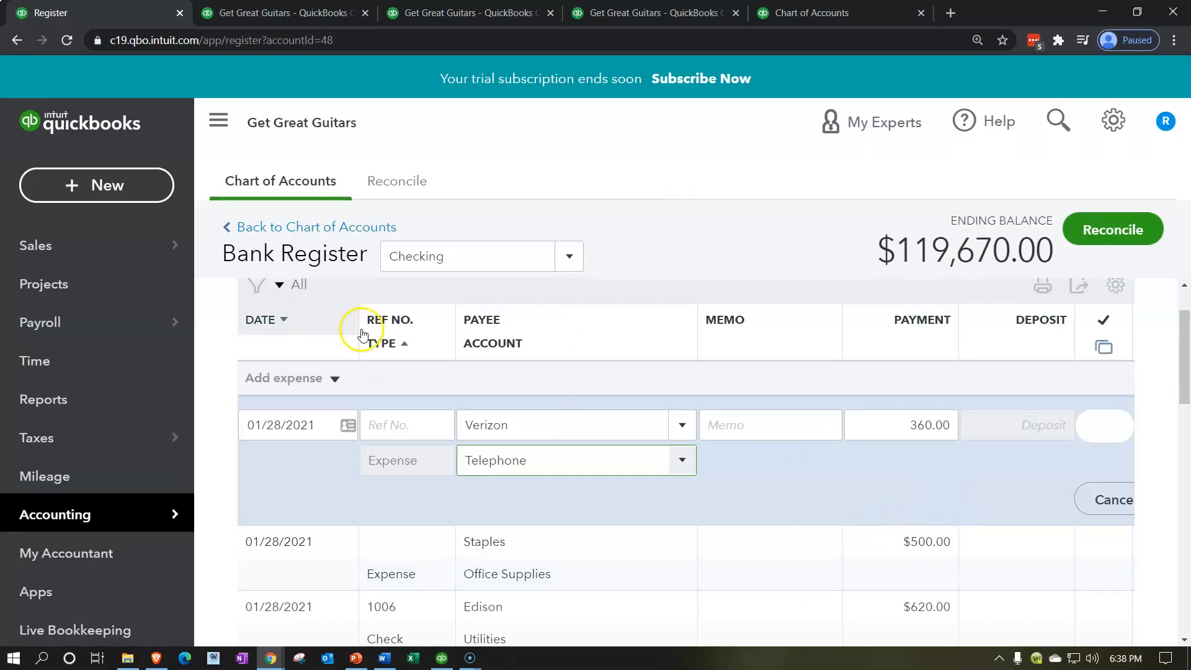
# Step: Collapse the navigation menu and save the Verizon expense in the Checking register
pyautogui.click(212, 127)
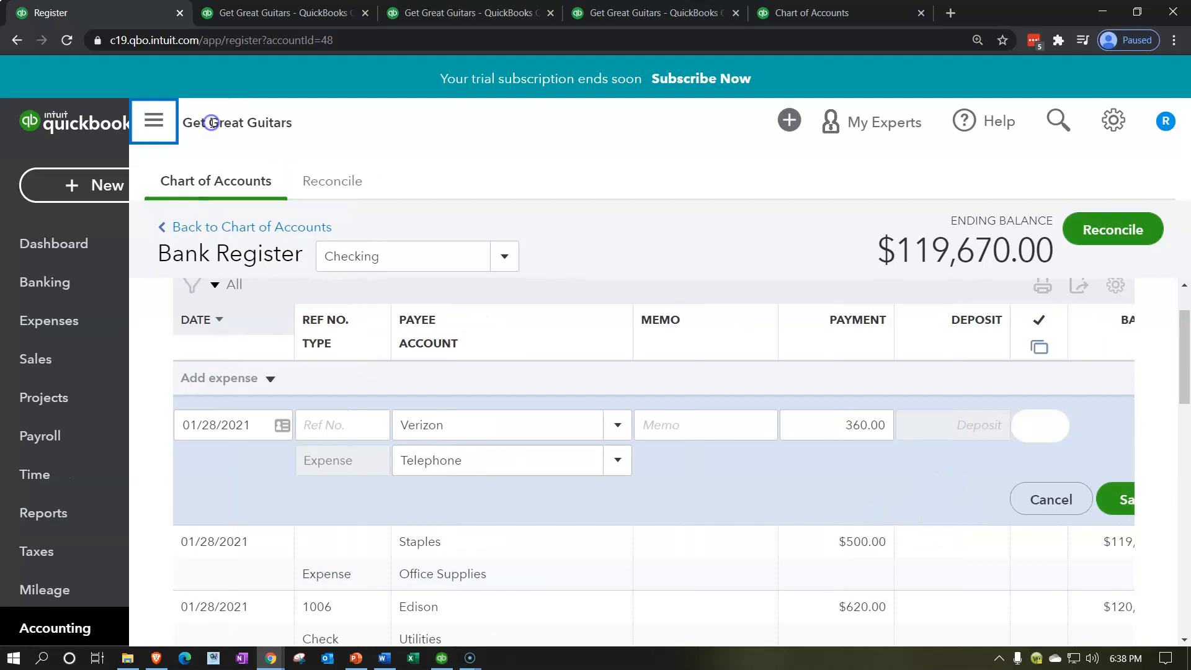
pyautogui.click(993, 510)
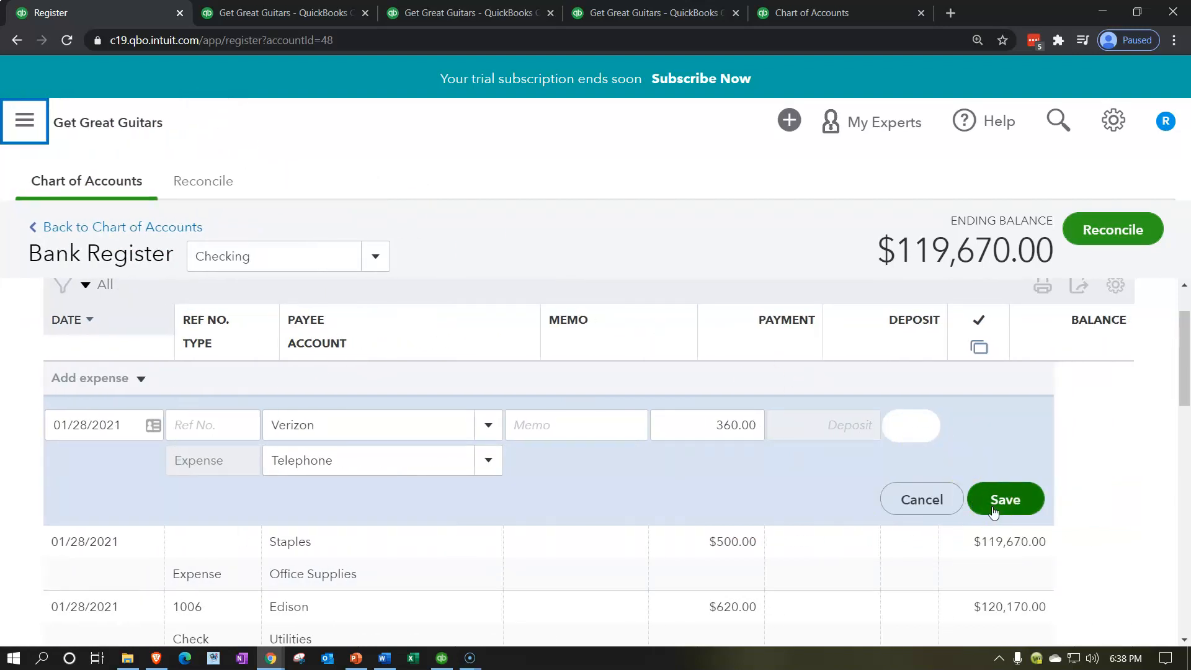
pyautogui.click(992, 506)
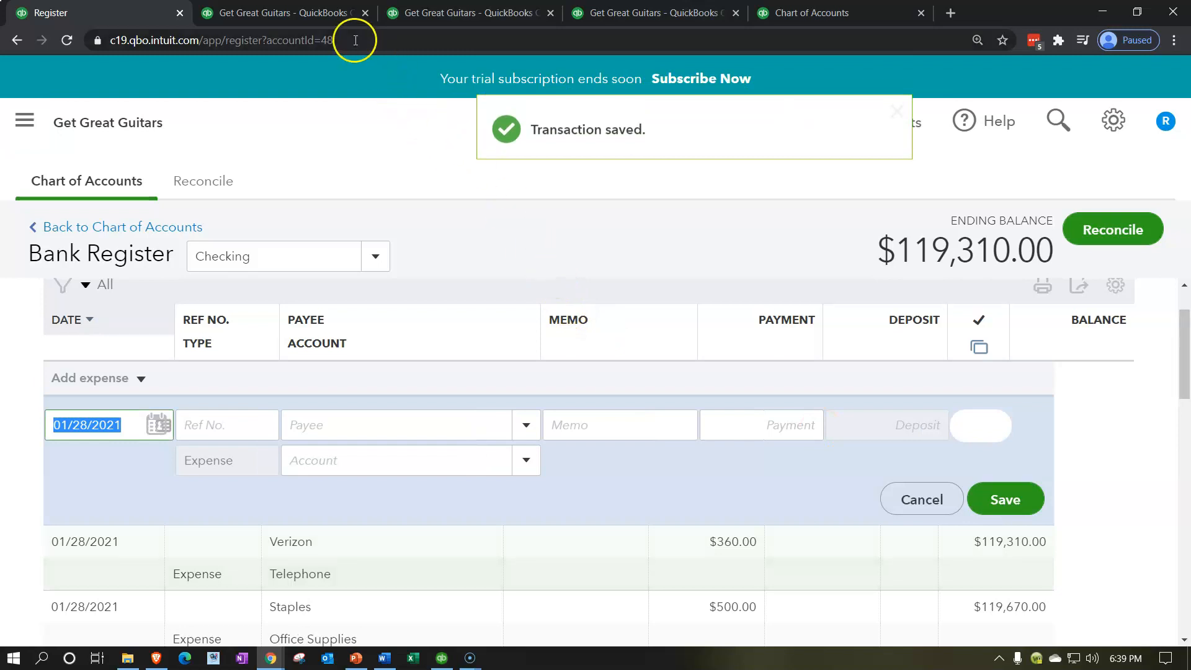
# Step: Rerun the 2021 Balance Sheet for Get Great Guitars and check the Checking balance
pyautogui.click(301, 13)
pyautogui.scroll(4, 298, 247)
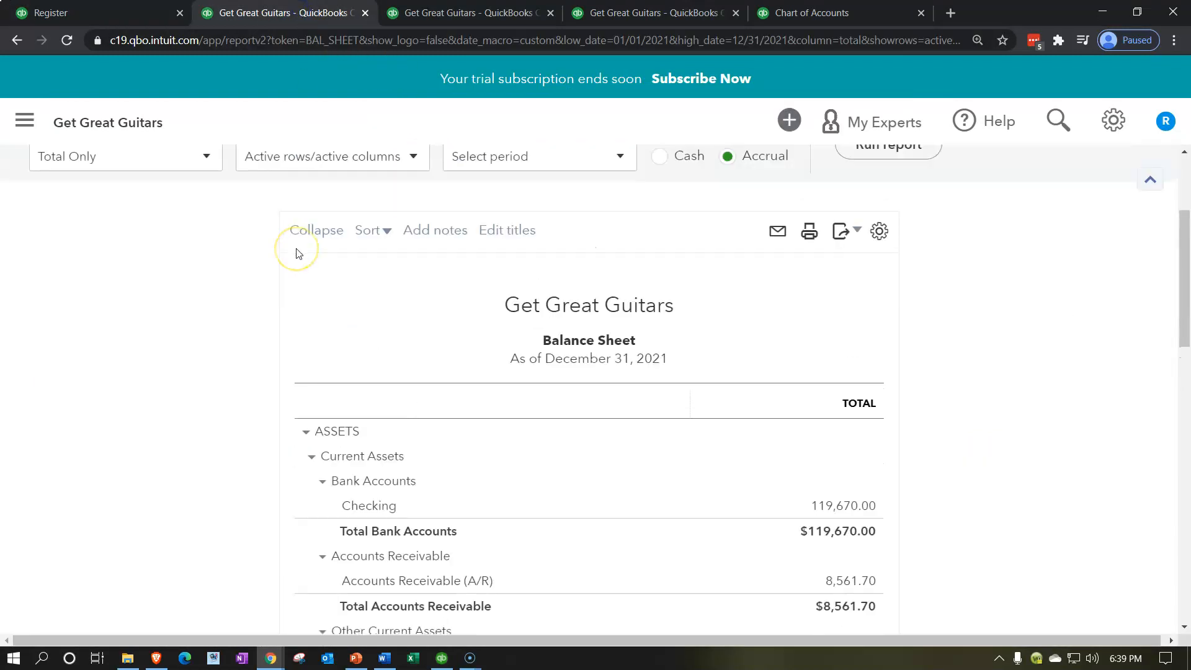
pyautogui.click(898, 255)
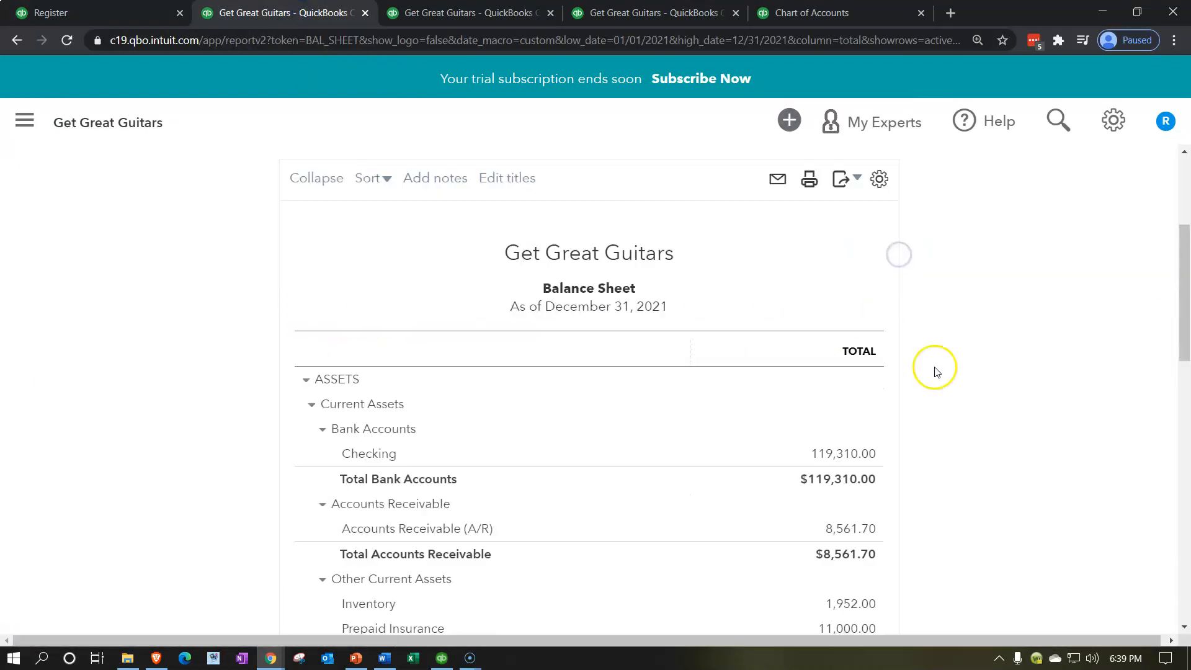
pyautogui.scroll(-1, 937, 380)
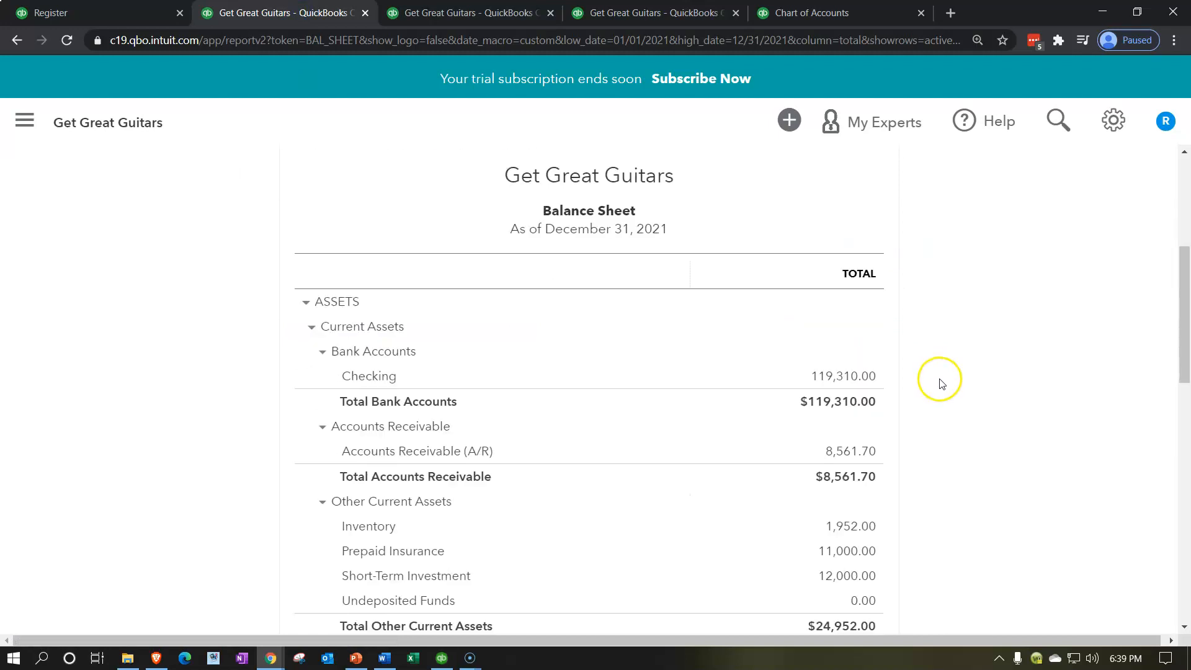
# Step: Open the transaction detail behind the Balance Sheet's Checking amount, find the Verizon expense, and return to the Balance Sheet
pyautogui.click(843, 377)
pyautogui.scroll(-5, 843, 380)
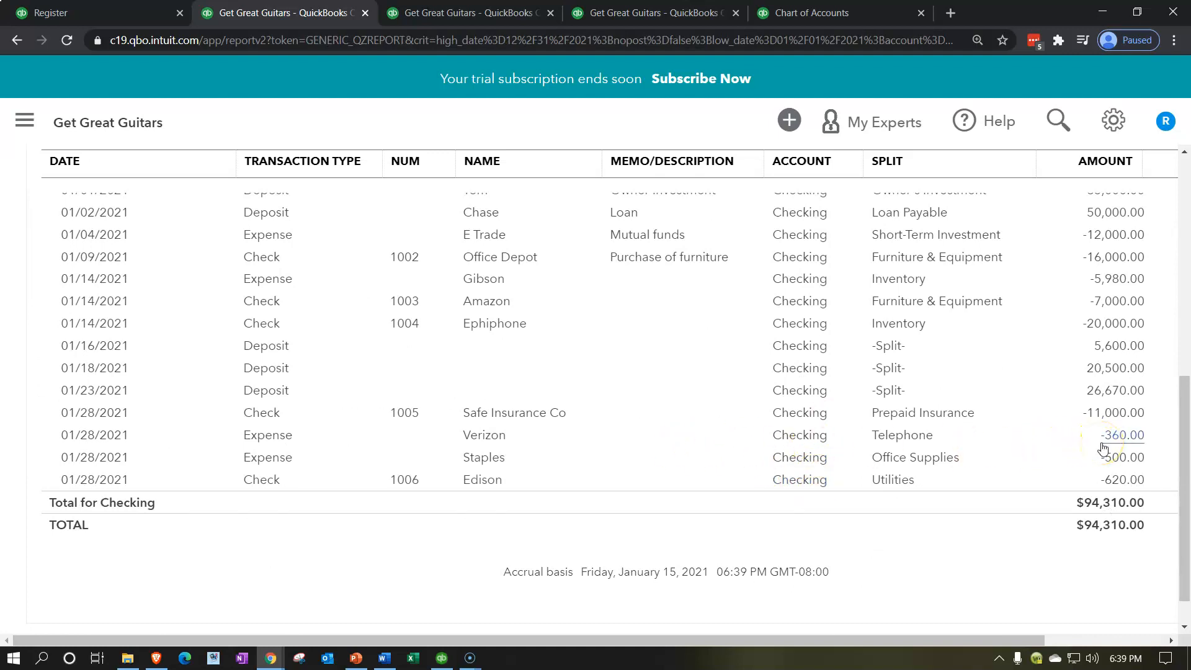
pyautogui.scroll(10, 435, 446)
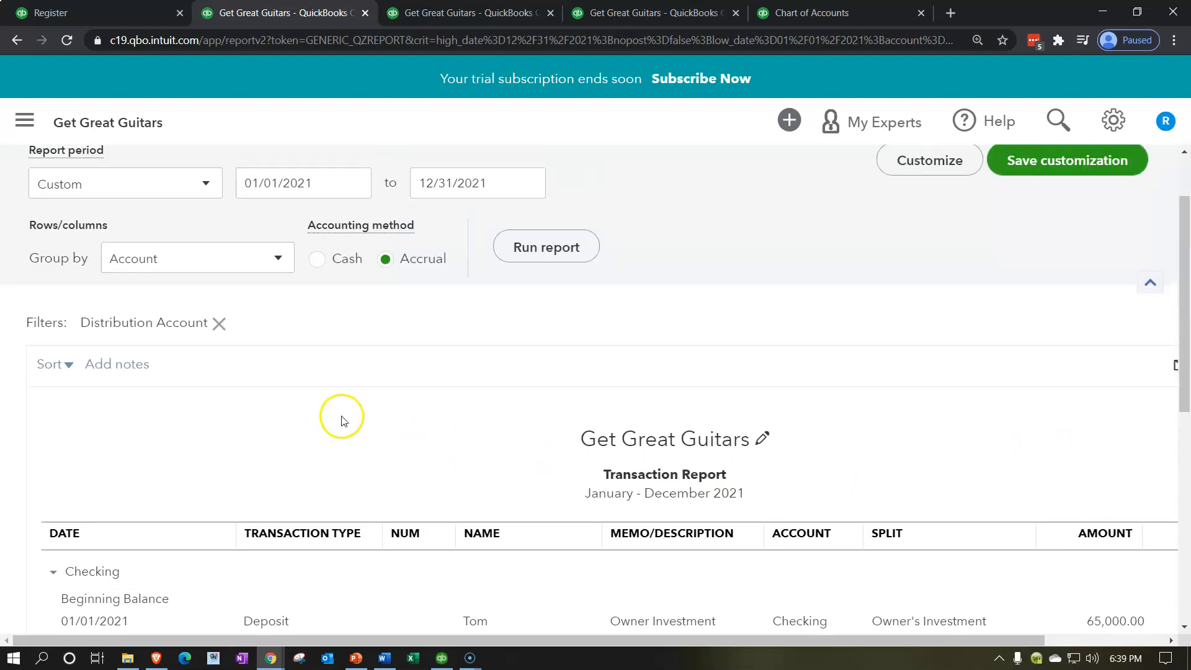
pyautogui.click(139, 224)
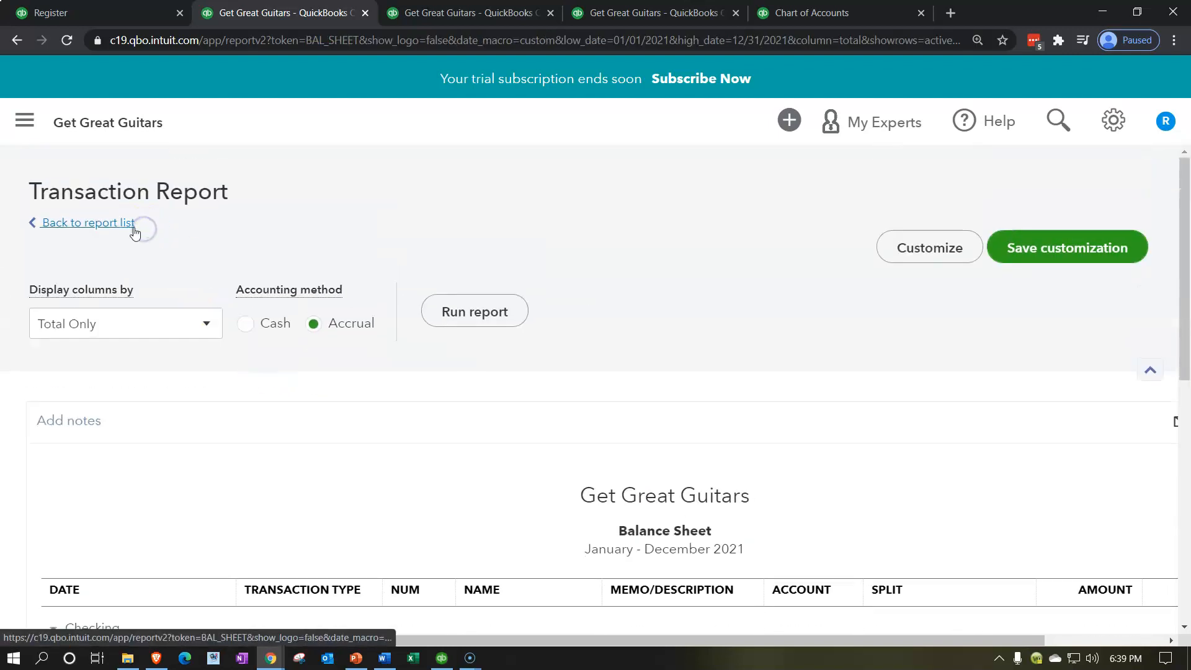
# Step: Rerun the January to December 2021 Profit and Loss report and check its Telephone expense and net income
pyautogui.click(444, 16)
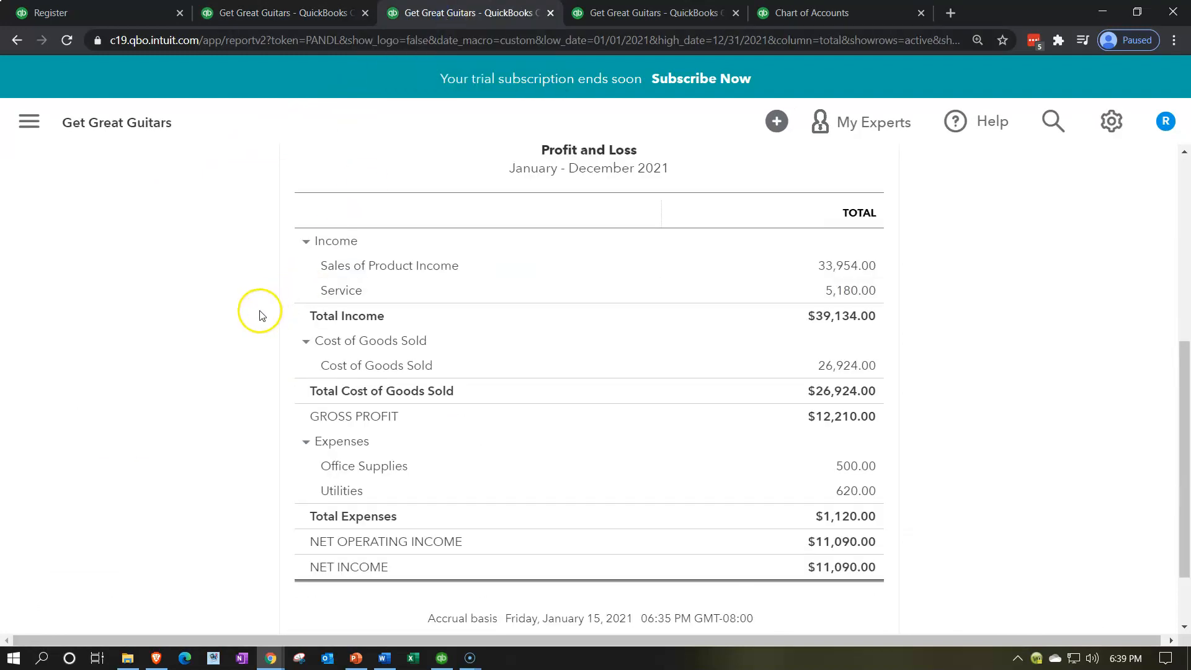
pyautogui.scroll(3, 267, 311)
pyautogui.click(846, 194)
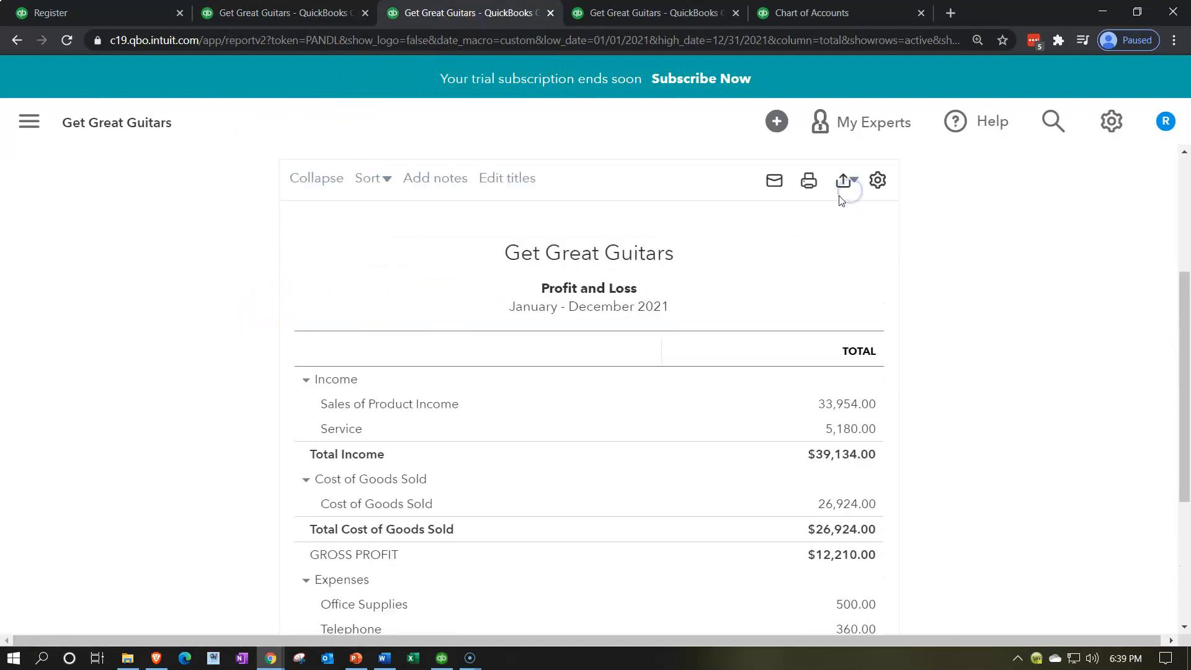
pyautogui.scroll(-2, 256, 426)
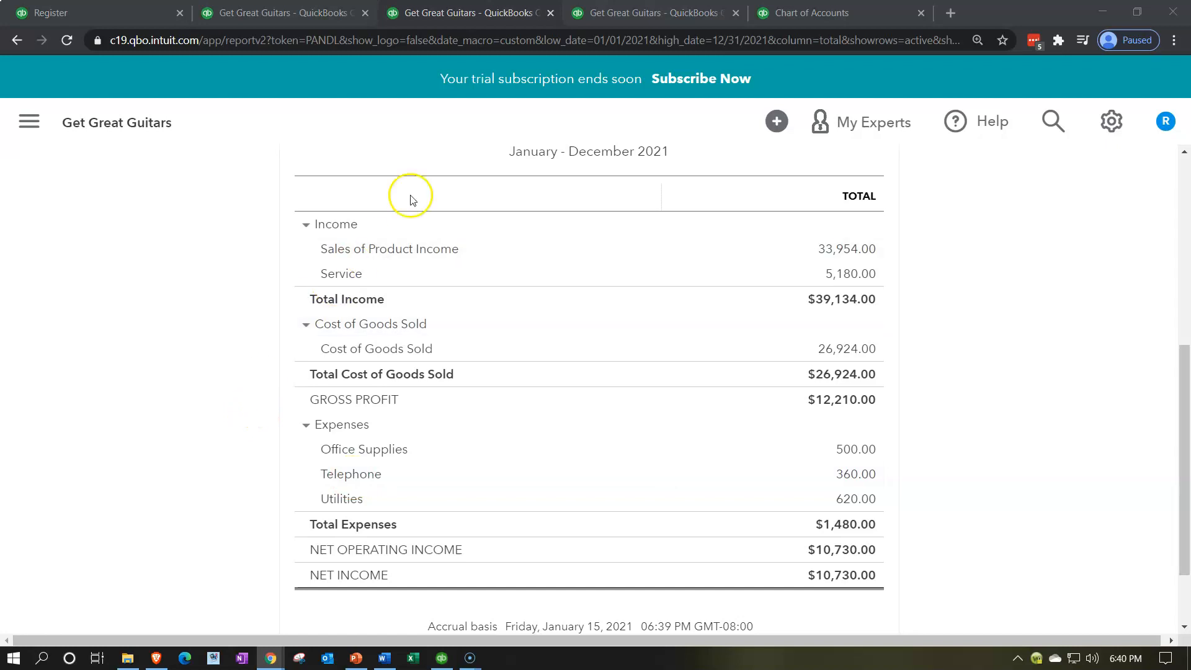
# Step: Rerun the 2021 Trial Balance and review its account balances from Checking through the Telephone and Utilities expenses
pyautogui.click(611, 24)
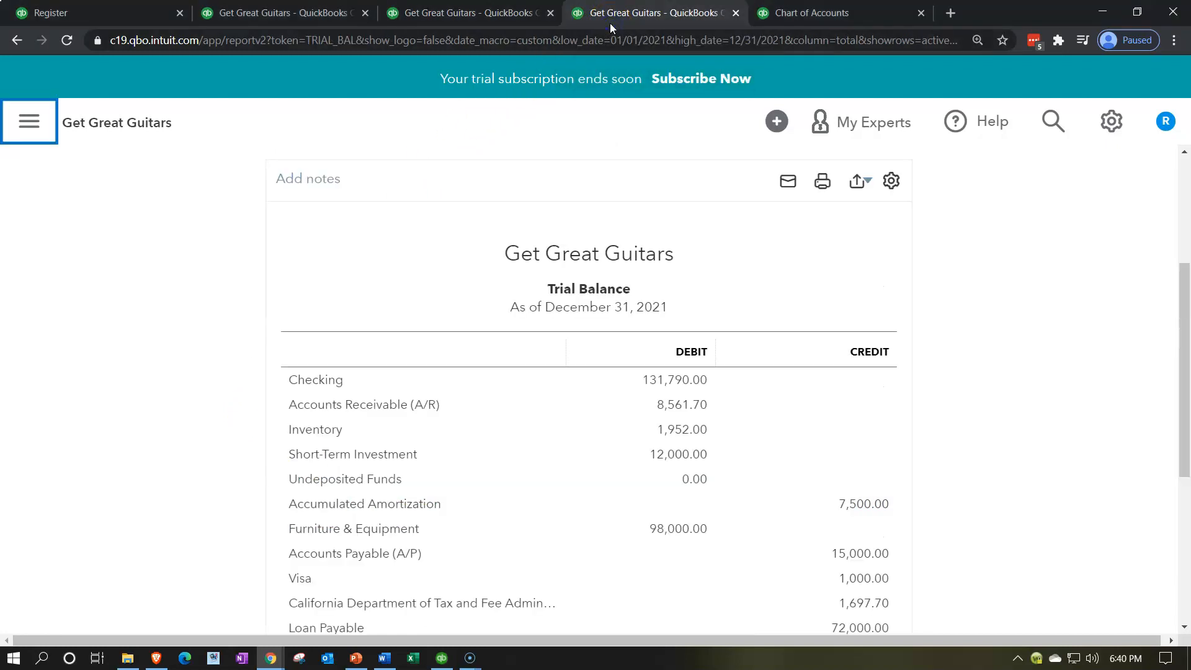
pyautogui.scroll(4, 266, 298)
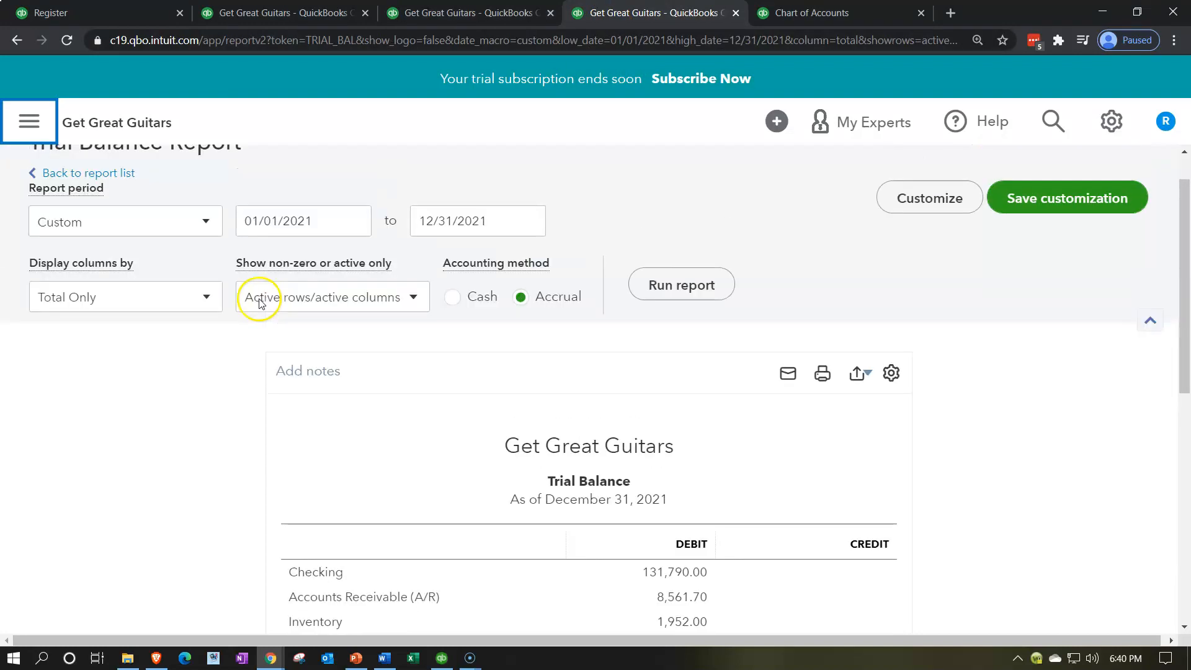
pyautogui.click(672, 323)
pyautogui.scroll(-5, 292, 426)
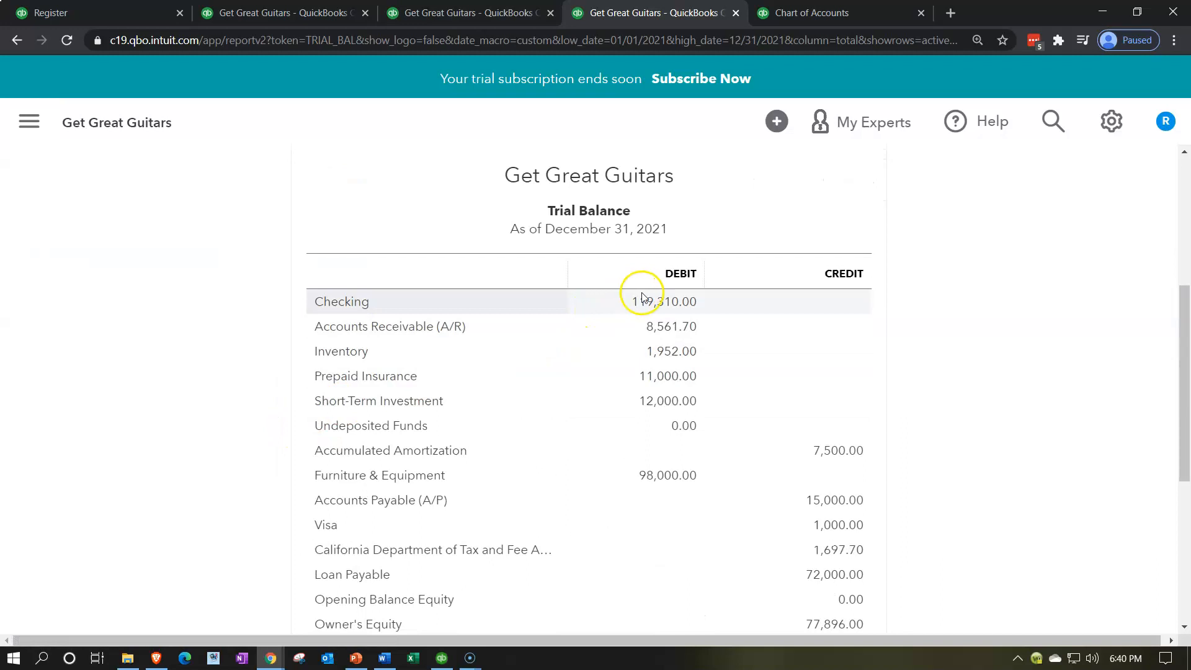
pyautogui.scroll(-5, 642, 298)
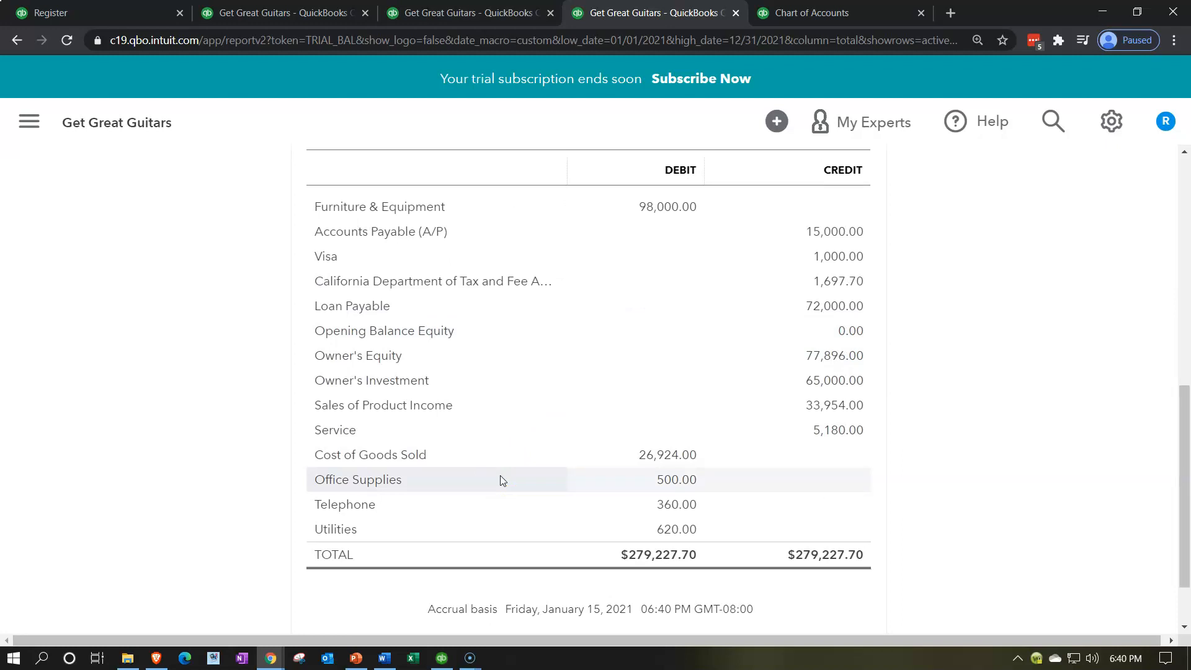
pyautogui.click(223, 480)
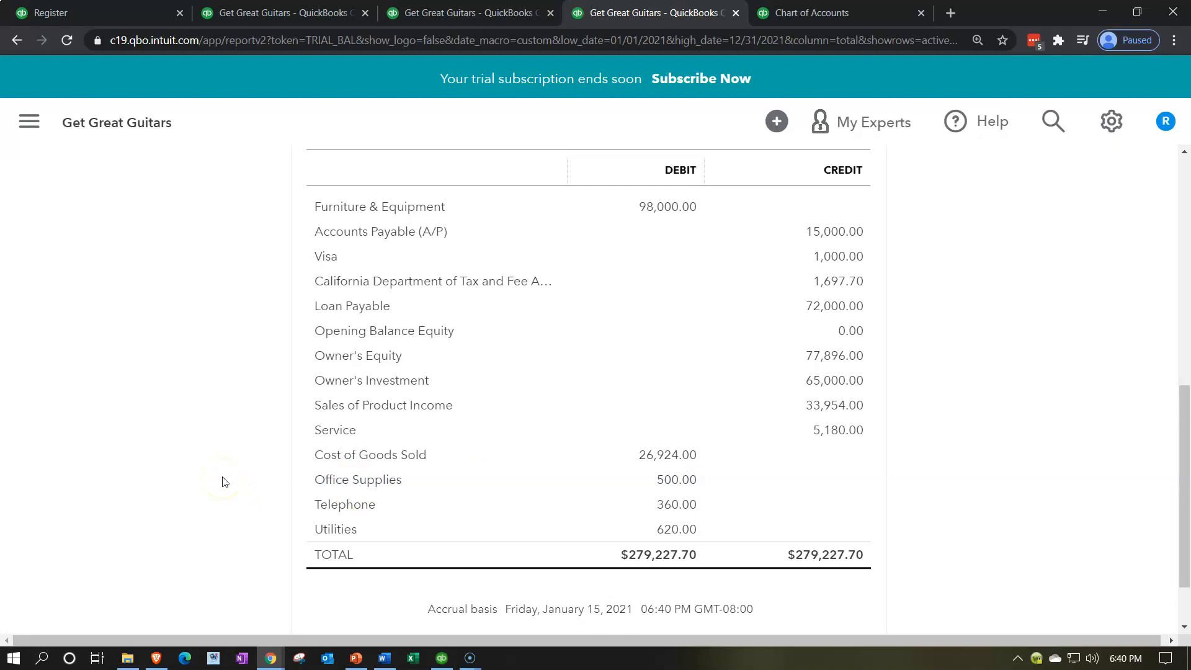
pyautogui.click(215, 508)
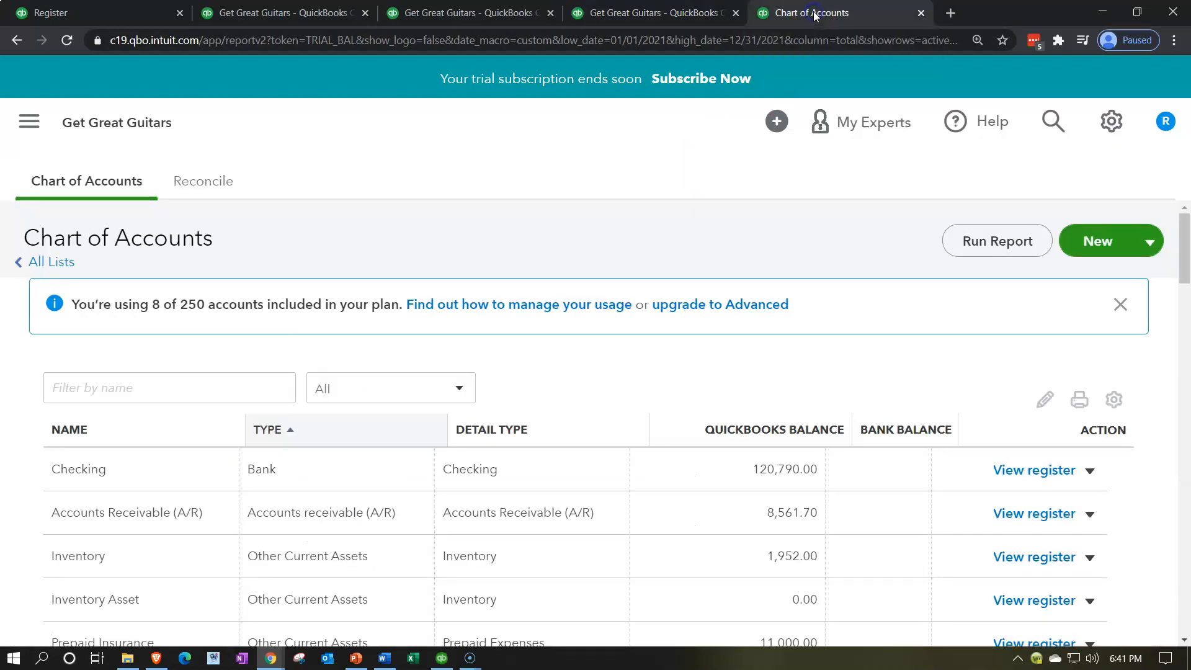
# Step: Look through the Chart of Accounts down to the end, examining the names and detail types of the expense accounts
pyautogui.scroll(-10, 579, 277)
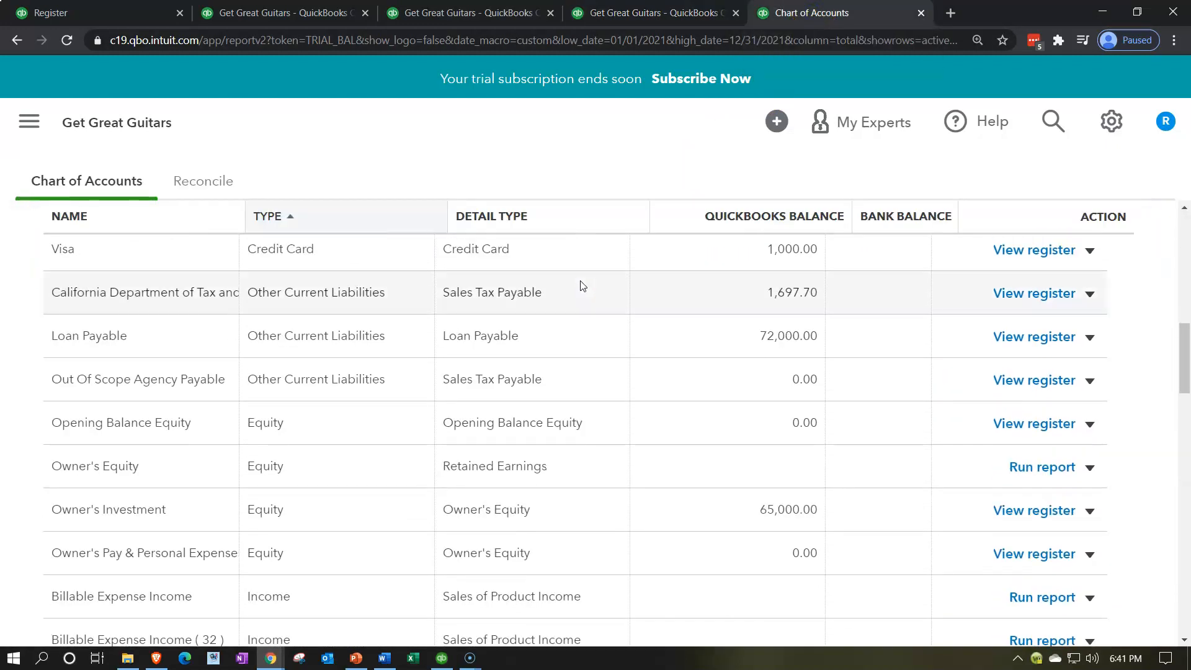
pyautogui.scroll(-8, 445, 447)
pyautogui.scroll(-6, 445, 447)
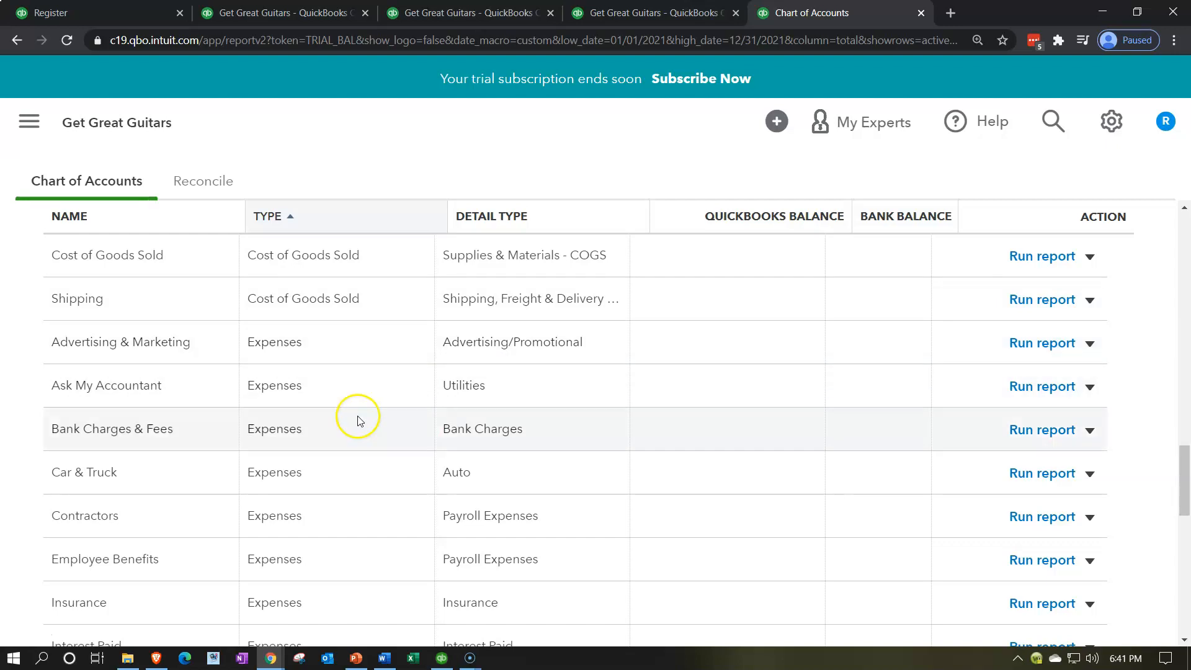
pyautogui.scroll(-4, 358, 420)
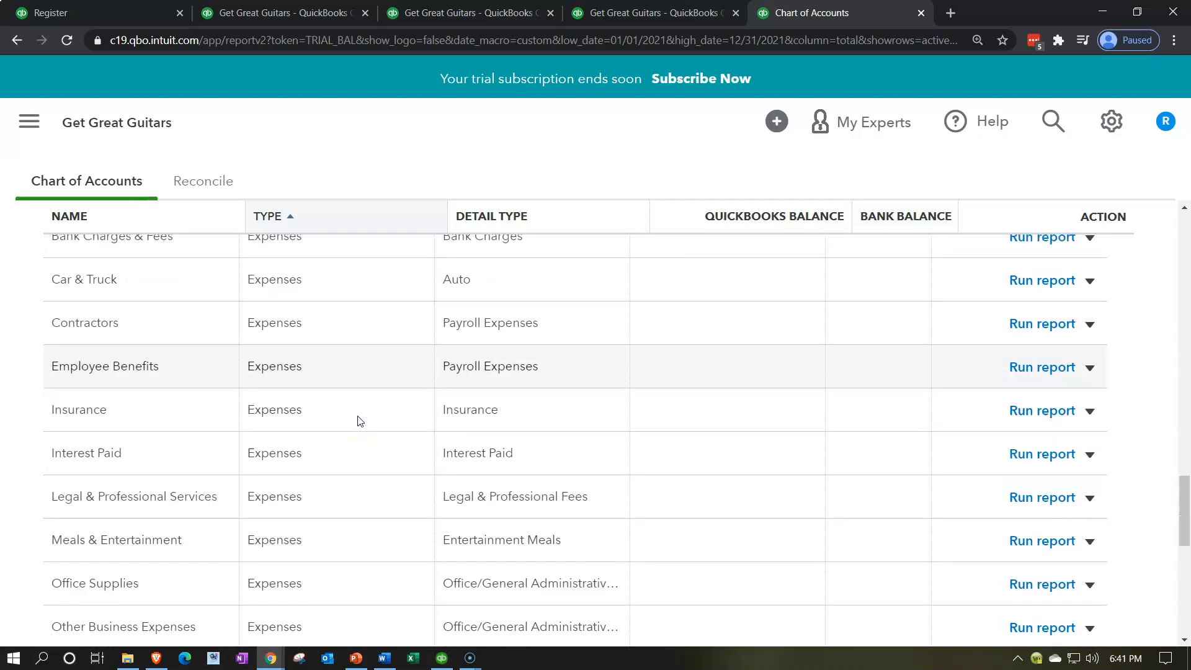
pyautogui.scroll(-1, 358, 421)
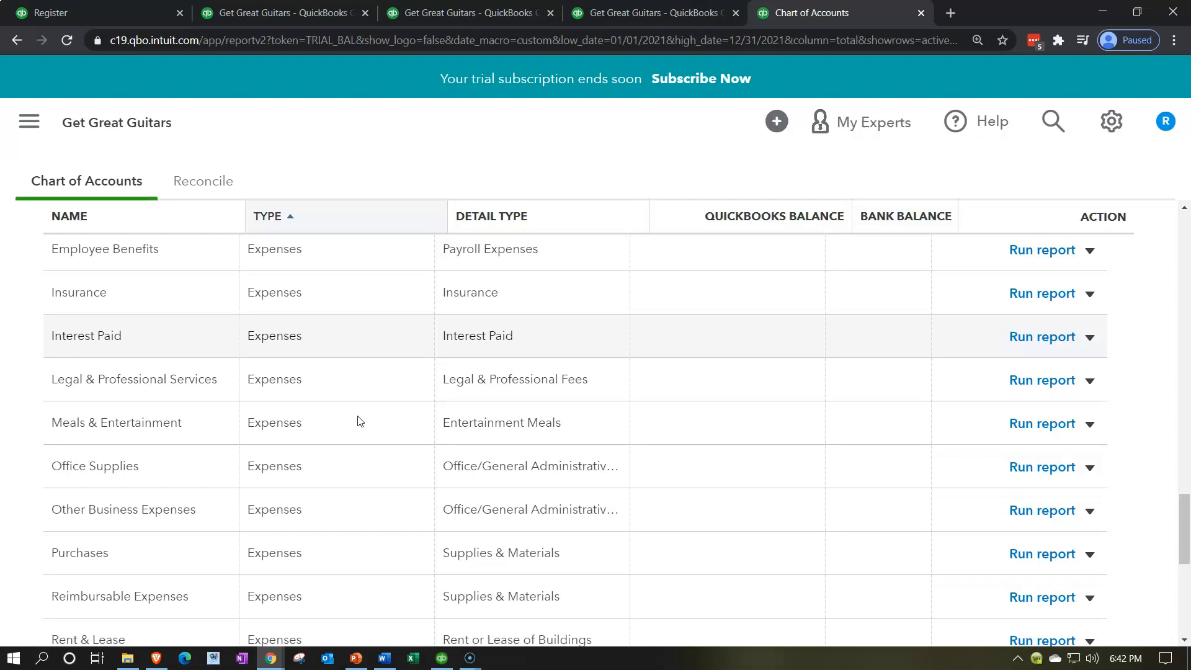
pyautogui.scroll(-4, 360, 421)
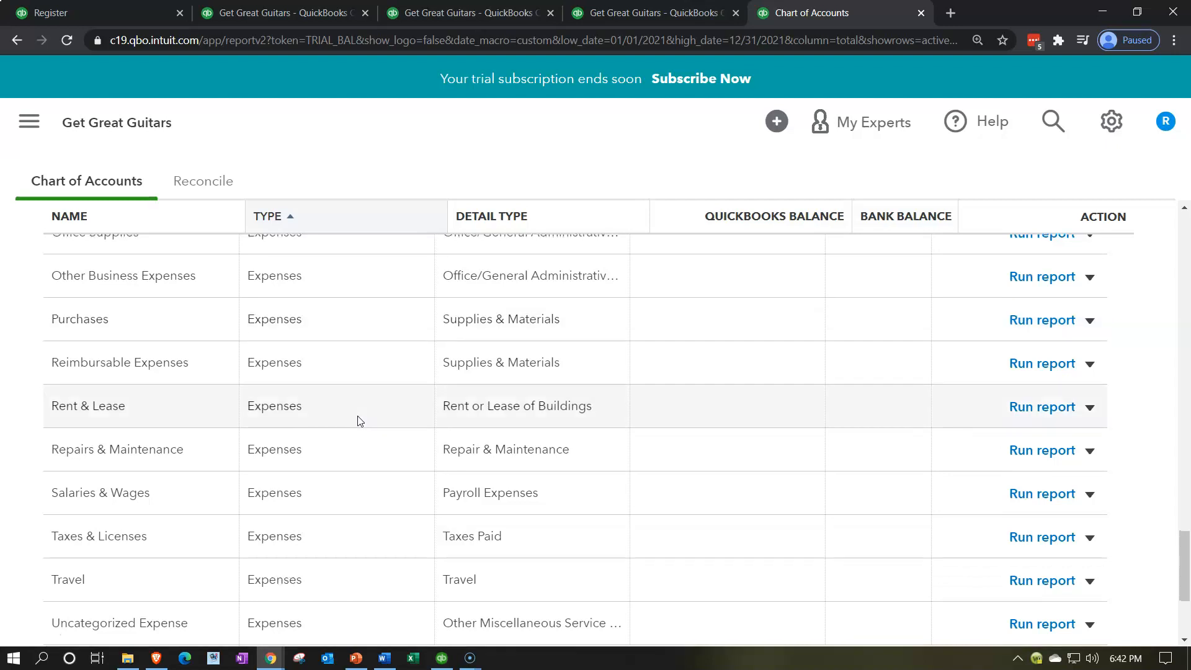
pyautogui.scroll(-4, 360, 421)
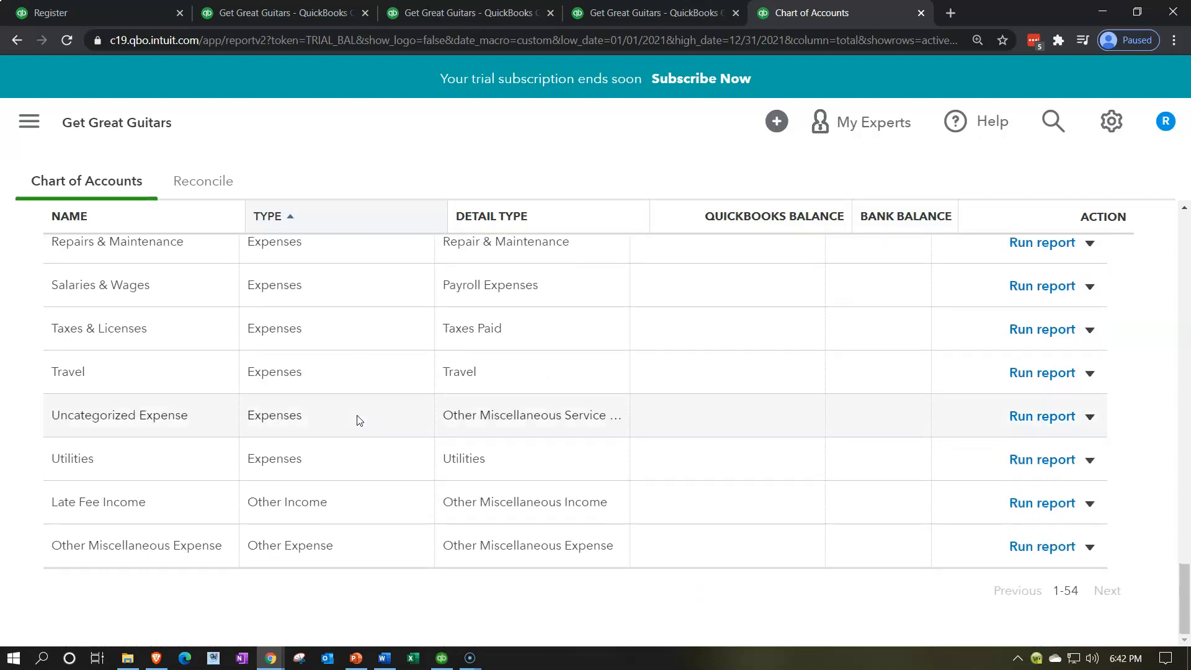